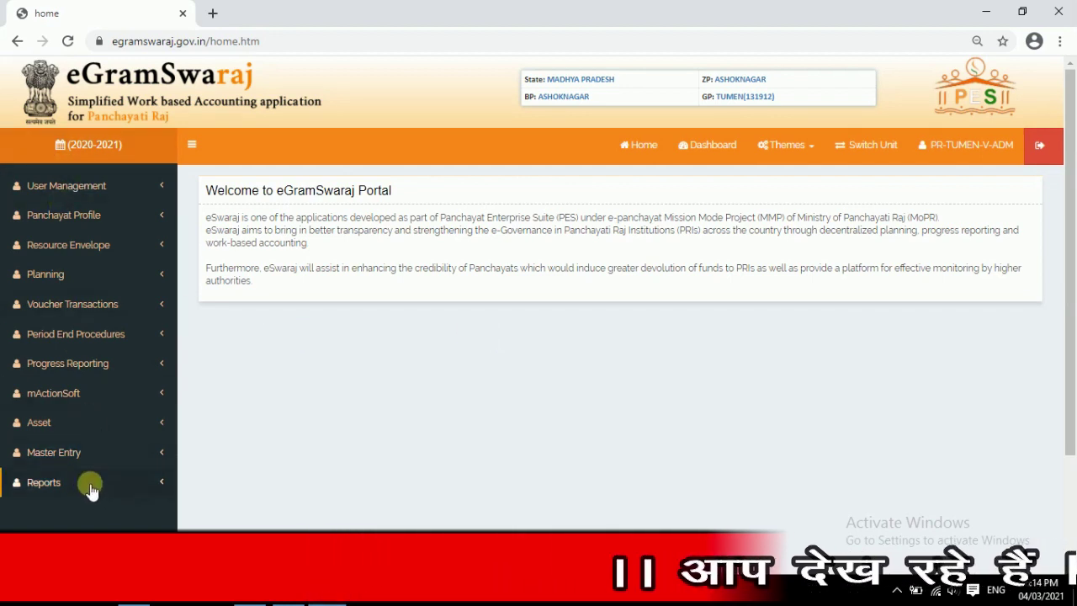
# Step: Open activity management under Planning and retrieve the existing Public Works activities
pyautogui.click(46, 279)
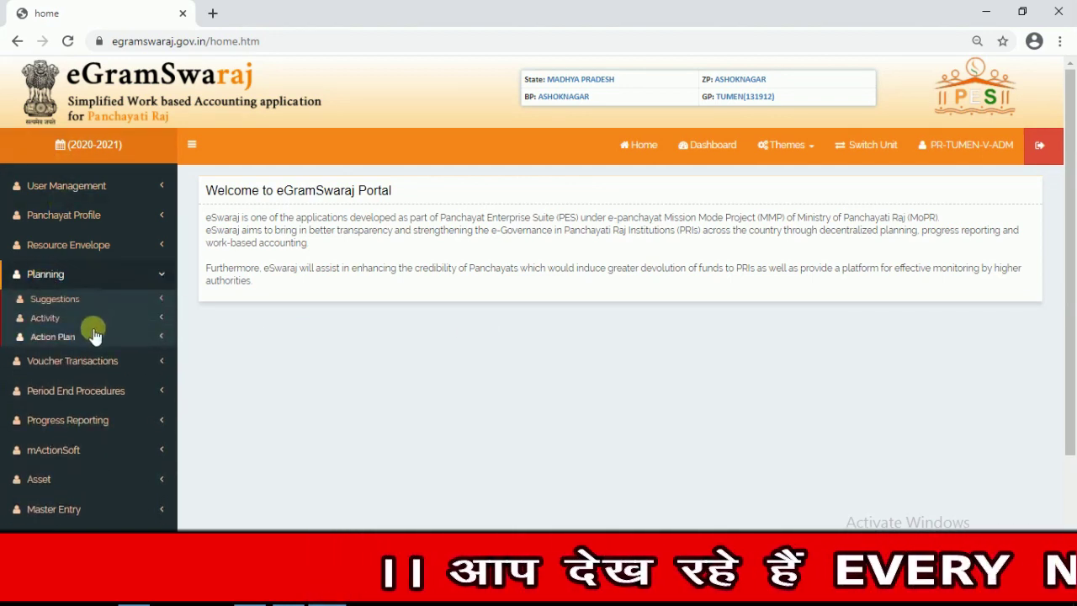
pyautogui.click(49, 321)
pyautogui.click(64, 358)
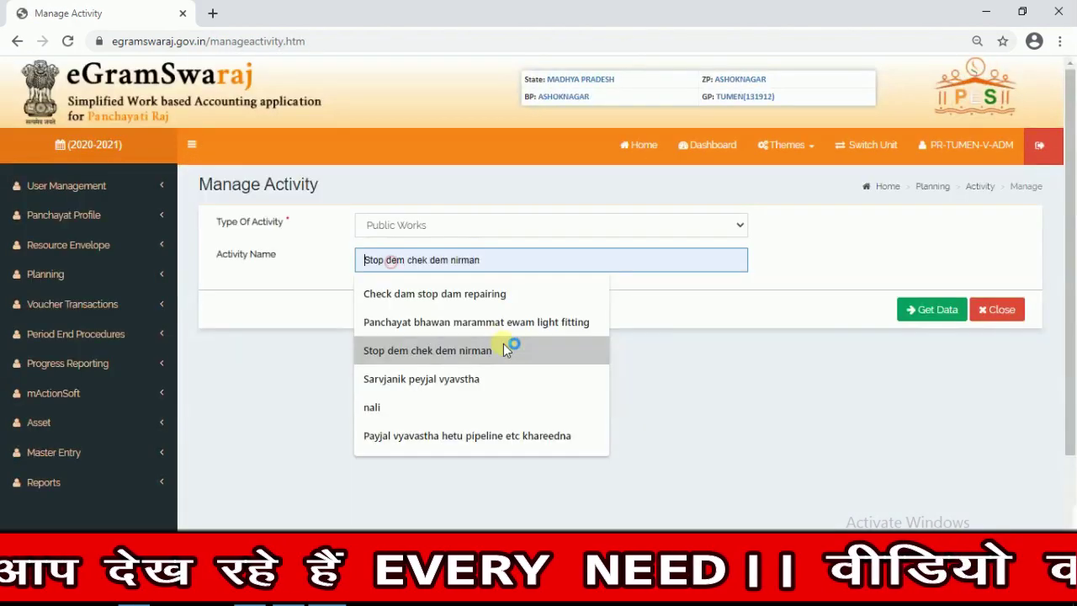
pyautogui.click(925, 309)
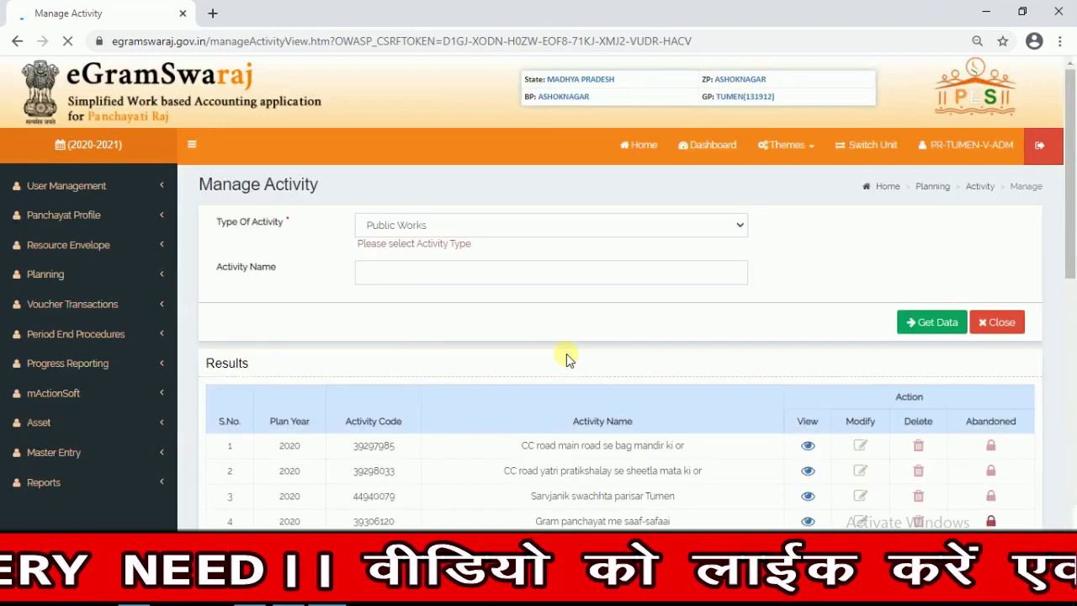
# Step: Show 100 entries in the activity results and look through the whole list
pyautogui.click(256, 378)
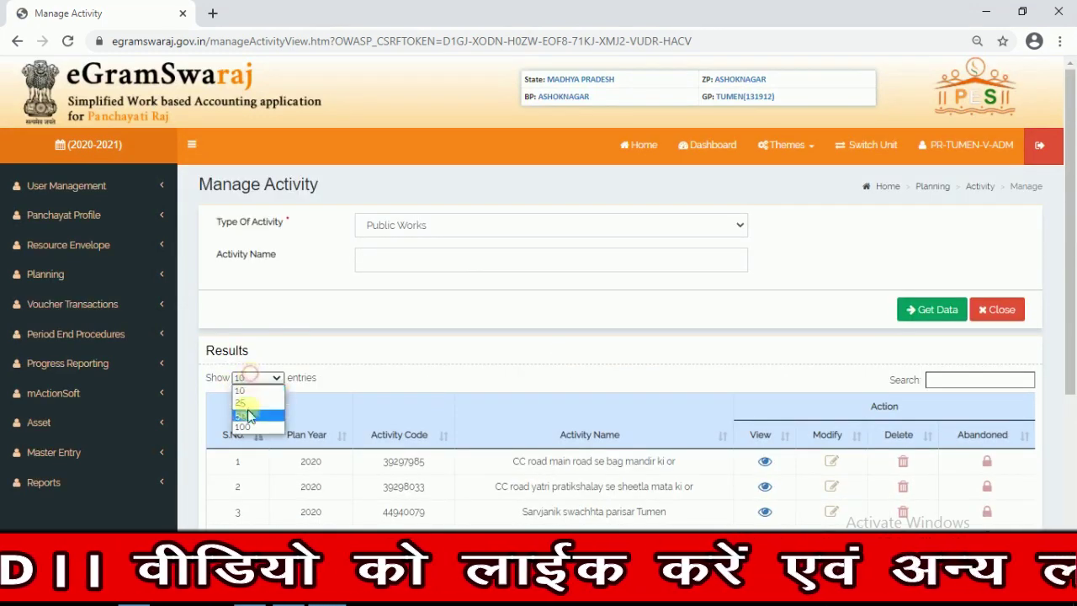
pyautogui.click(263, 428)
pyautogui.scroll(-1, 435, 339)
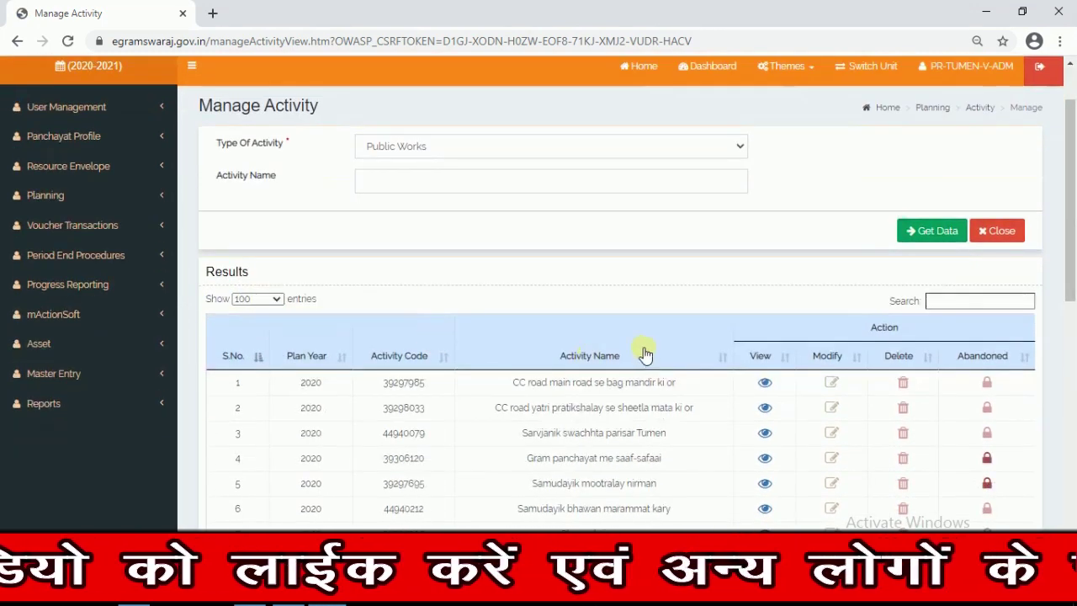
pyautogui.scroll(-8, 637, 350)
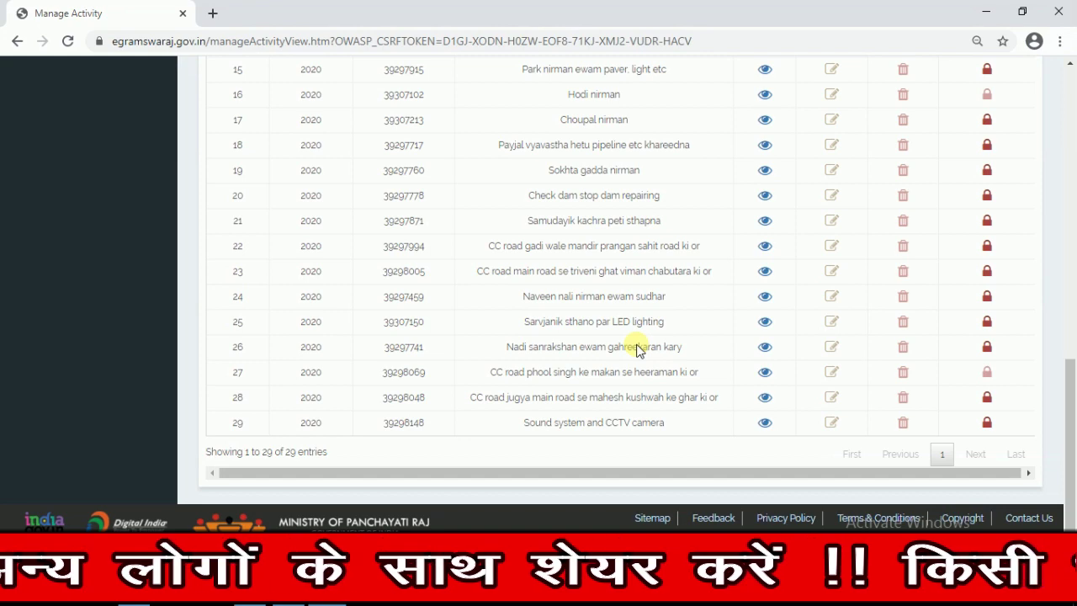
pyautogui.scroll(8, 637, 350)
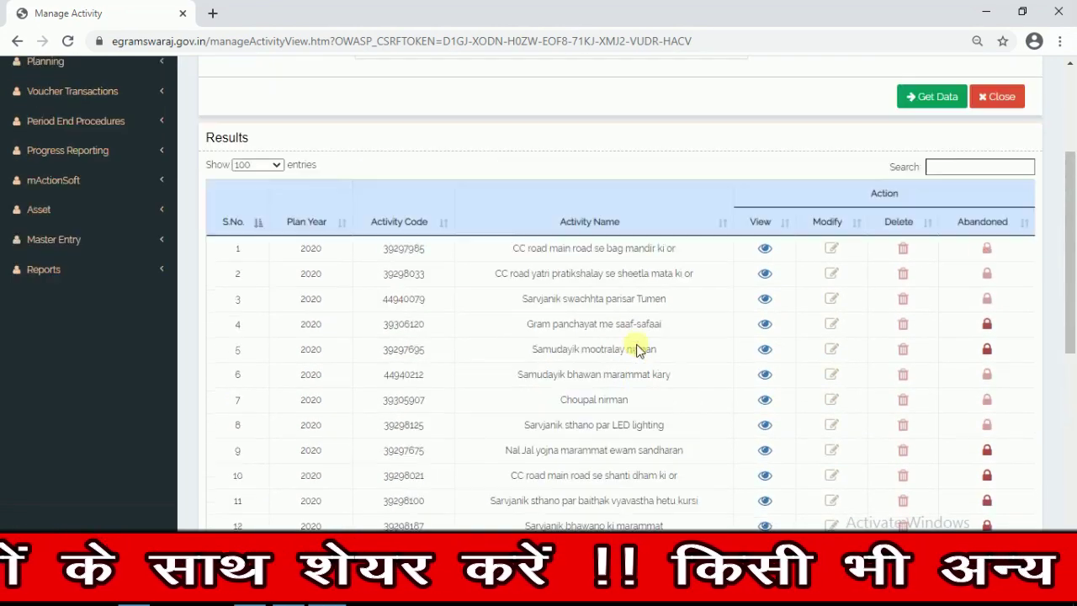
# Step: Mark the activity "Gram panchayat me saaf-safaai" as abandoned and confirm it
pyautogui.scroll(-2, 637, 350)
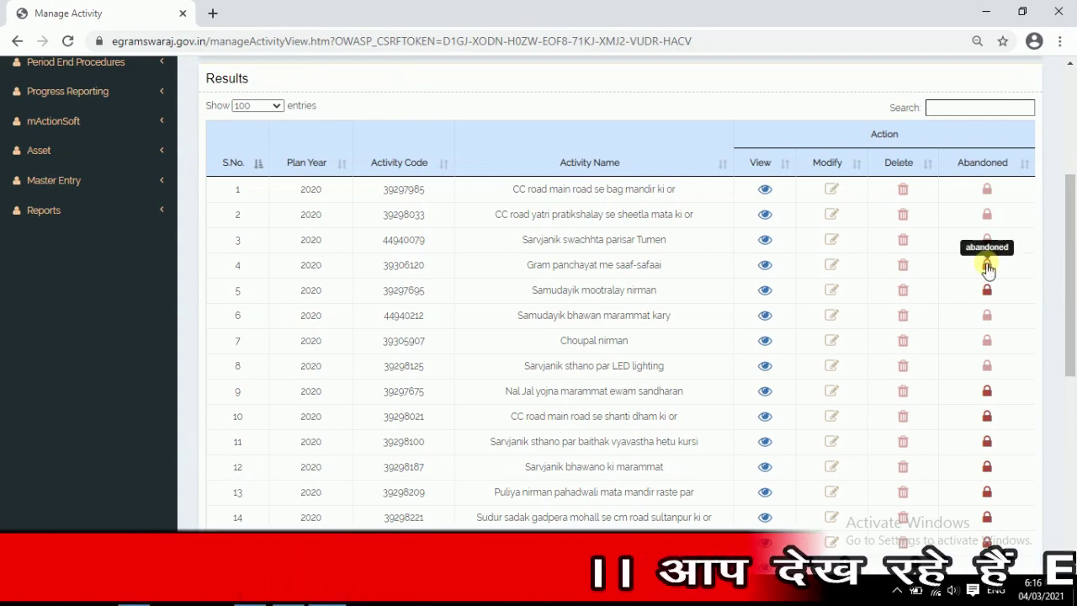
pyautogui.scroll(-1, 933, 374)
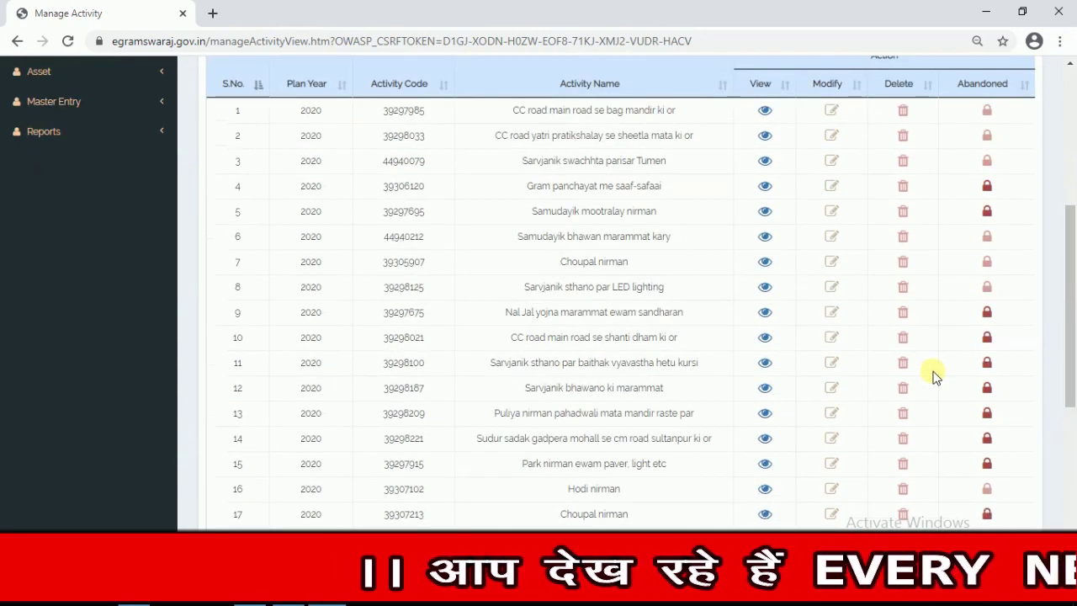
pyautogui.scroll(1, 933, 375)
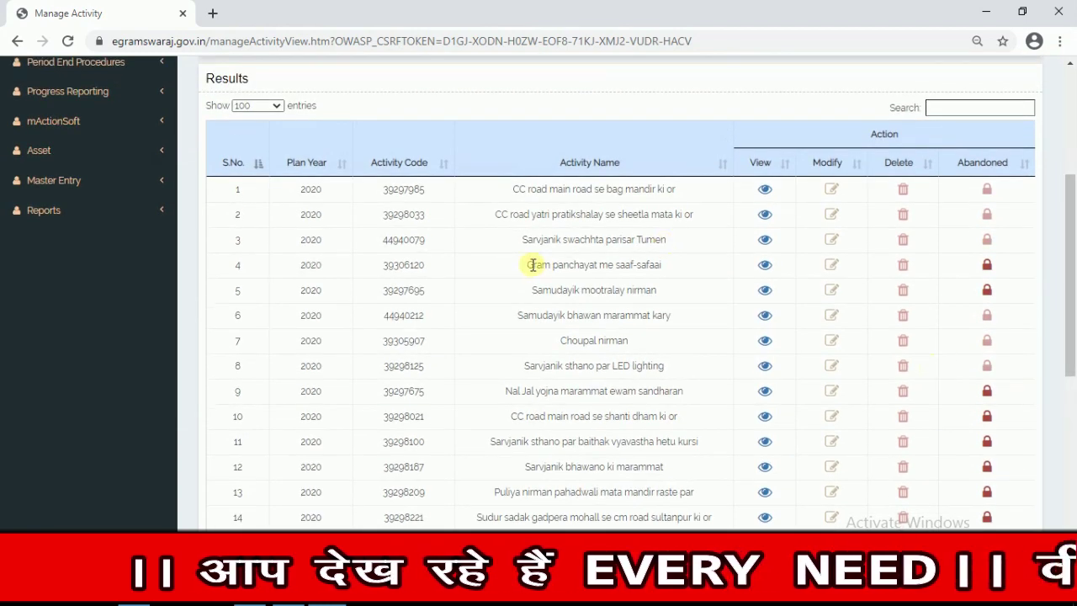
pyautogui.moveTo(523, 265); pyautogui.dragTo(678, 270)
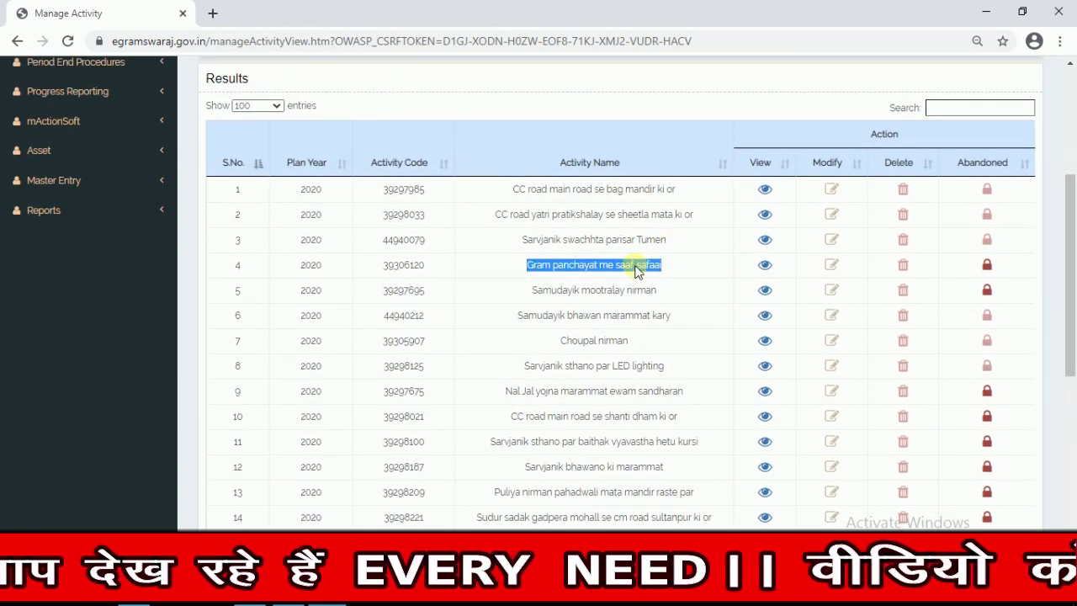
pyautogui.click(987, 268)
pyautogui.click(715, 134)
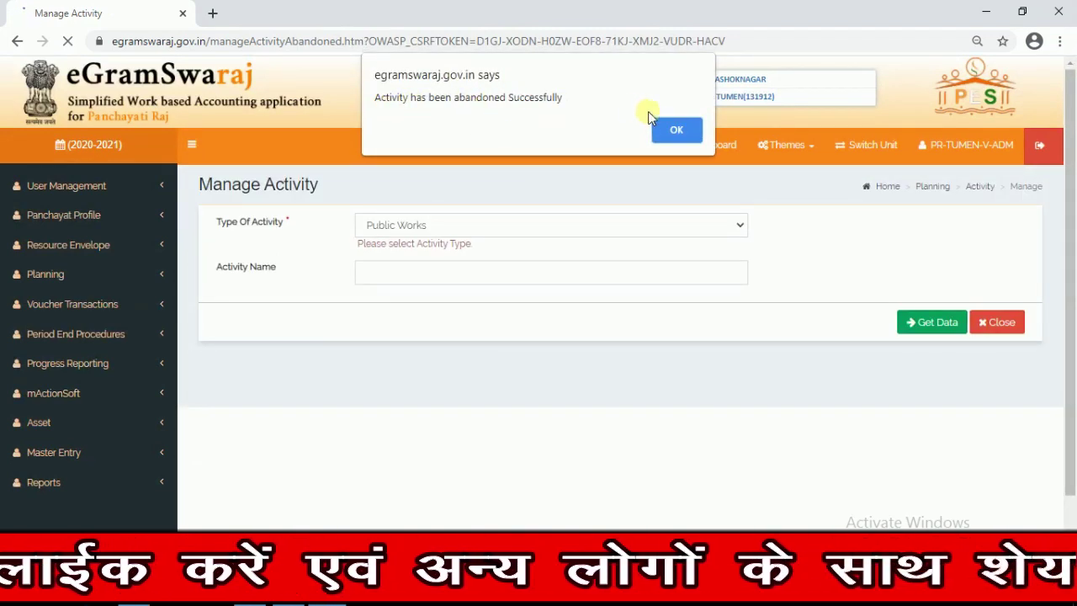
pyautogui.click(682, 132)
pyautogui.click(682, 131)
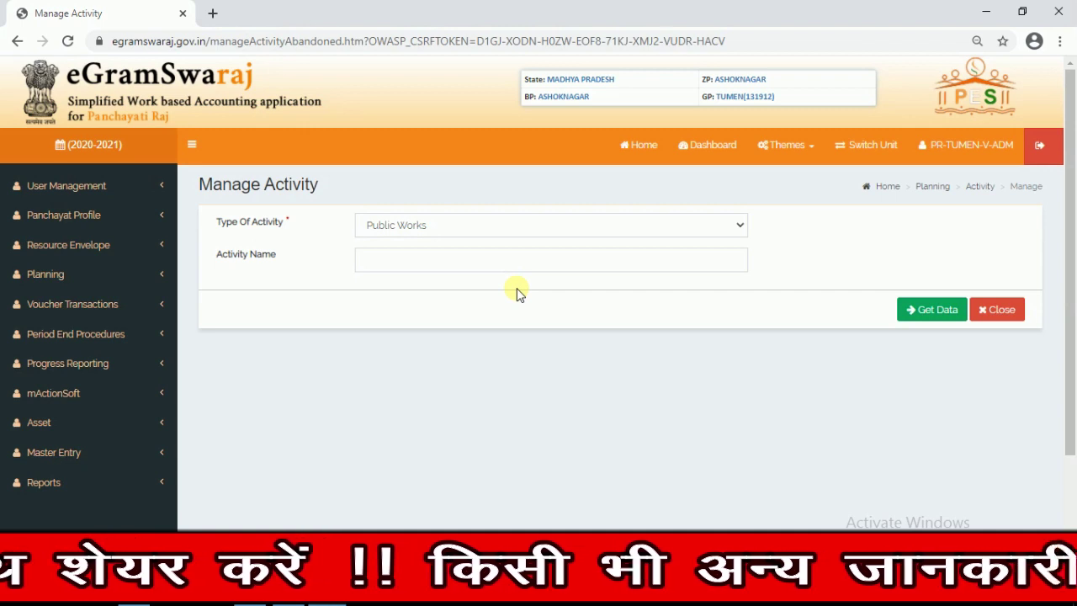
# Step: Start adding a new planning activity and set its activity type to Public Works
pyautogui.click(46, 280)
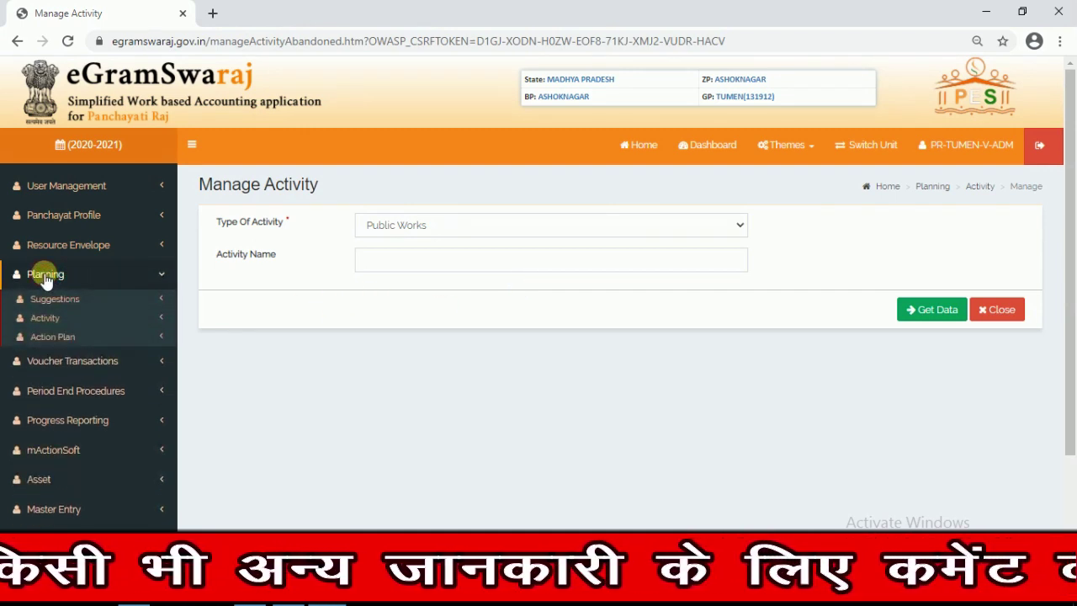
pyautogui.click(44, 317)
pyautogui.click(52, 339)
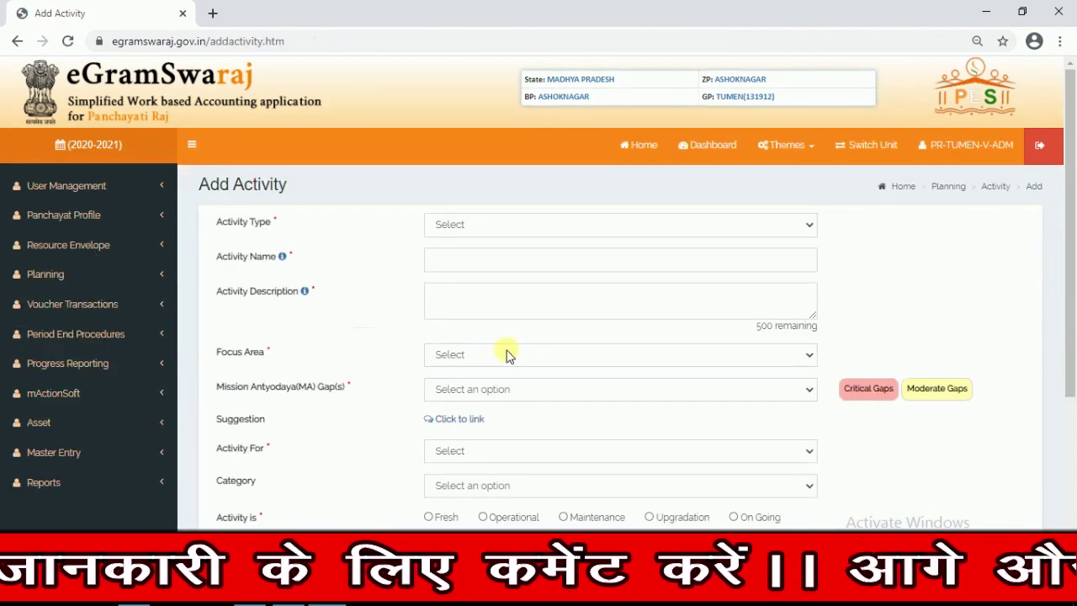
pyautogui.click(473, 225)
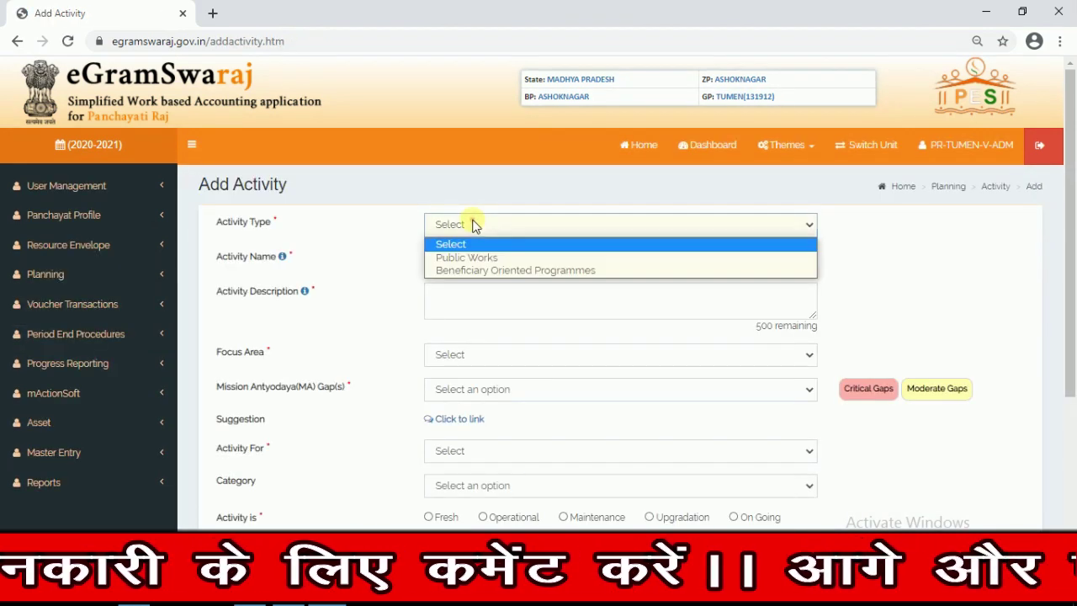
pyautogui.click(473, 254)
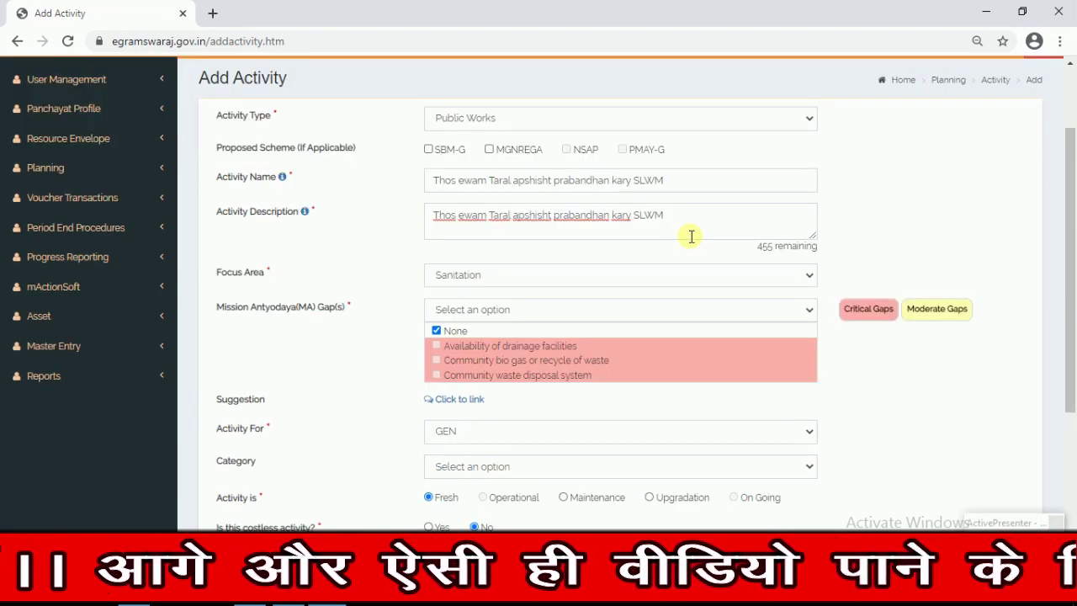
# Step: Save and forward the sanitation activity "Thos ewam Taral apshisht prabandhan kary SLWM" with an estimated total cost of Rs. 289000
pyautogui.scroll(-2, 539, 248)
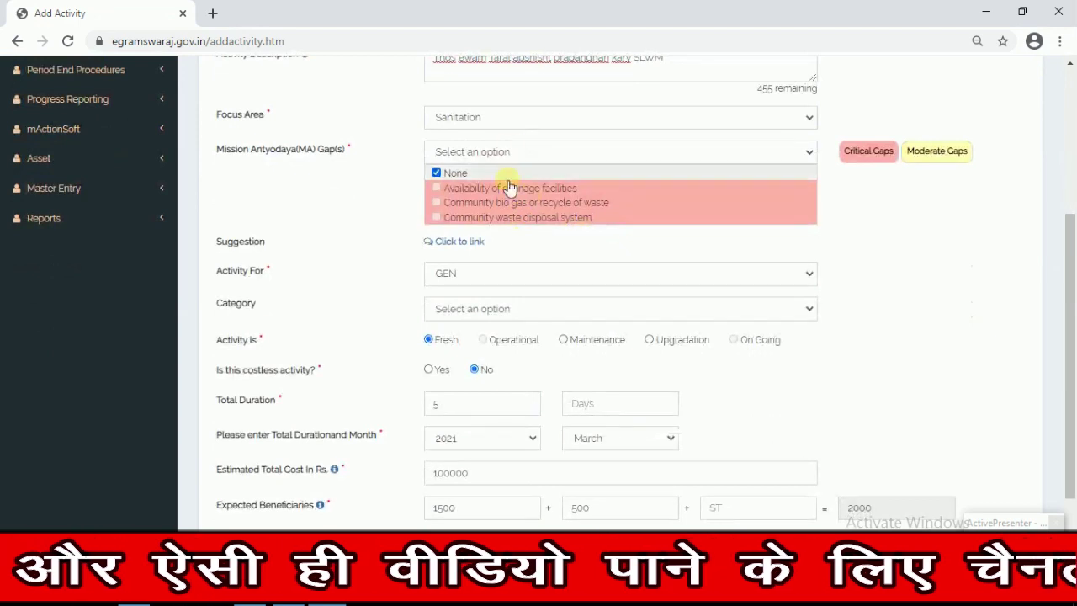
pyautogui.scroll(-1, 538, 194)
pyautogui.scroll(-1, 572, 221)
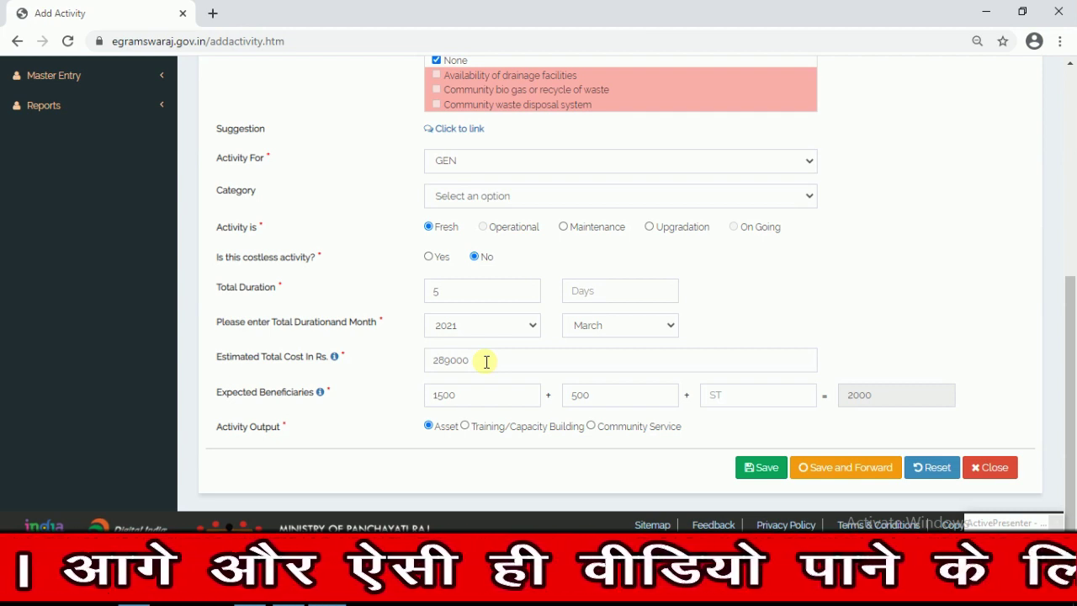
pyautogui.click(846, 469)
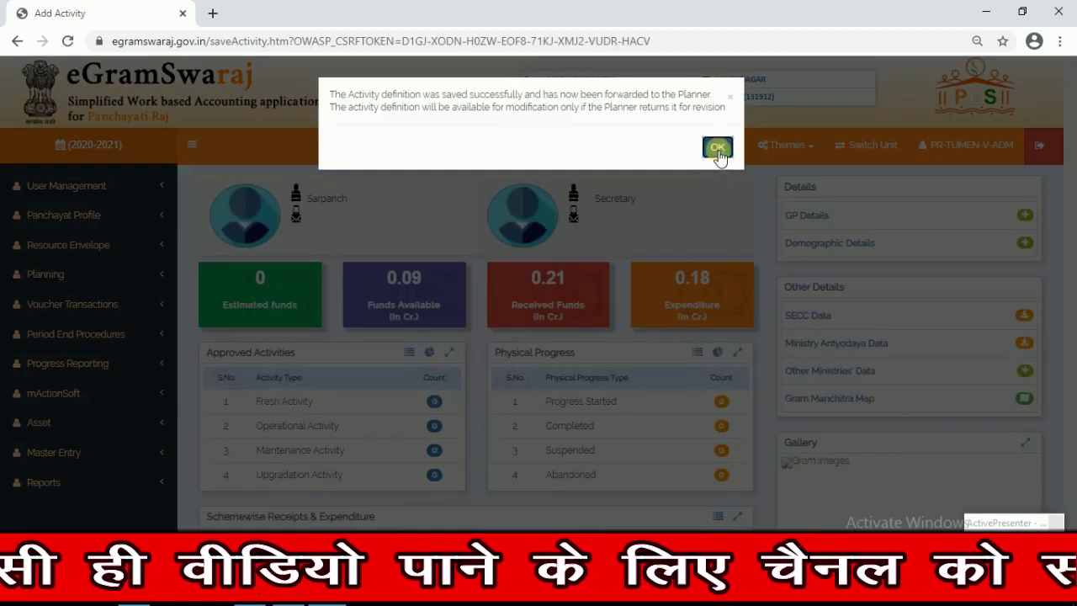
pyautogui.click(716, 141)
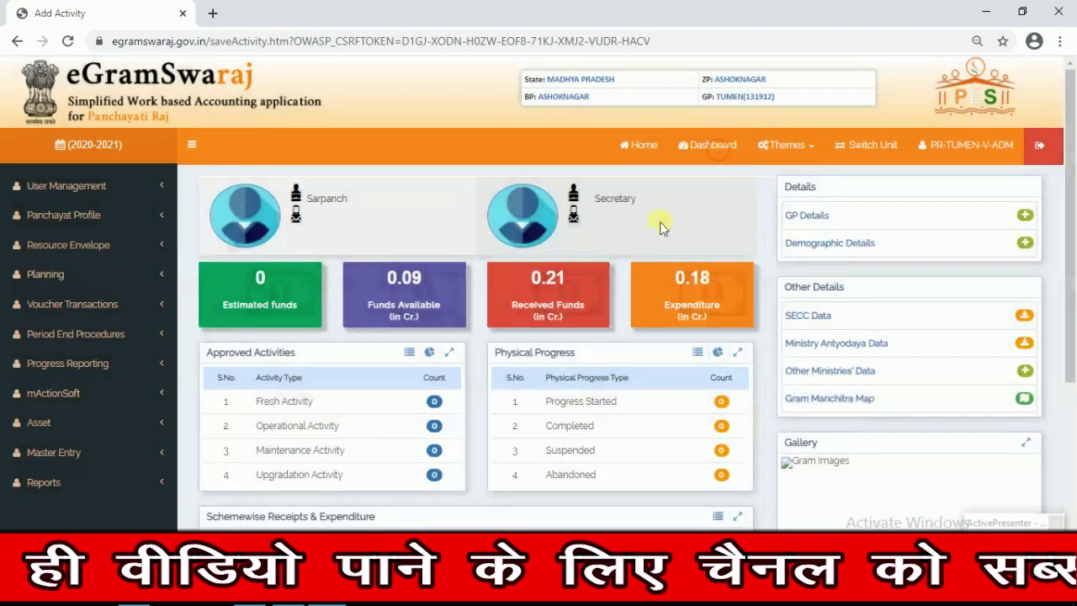
# Step: Start adding an action plan as a supplementary plan and locate the SLWM activity in its activity list
pyautogui.click(57, 275)
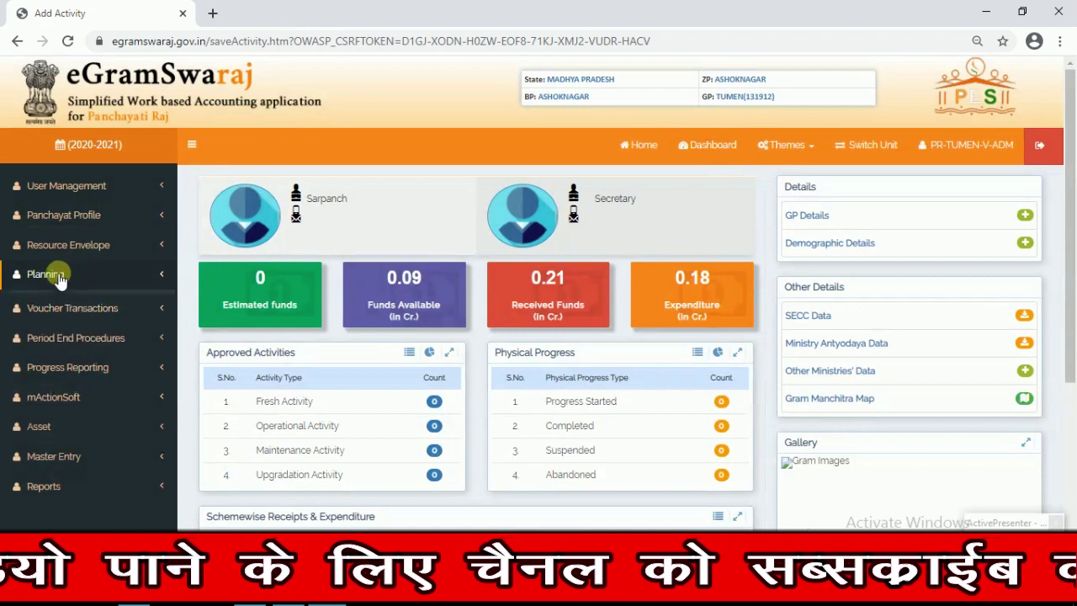
pyautogui.click(49, 318)
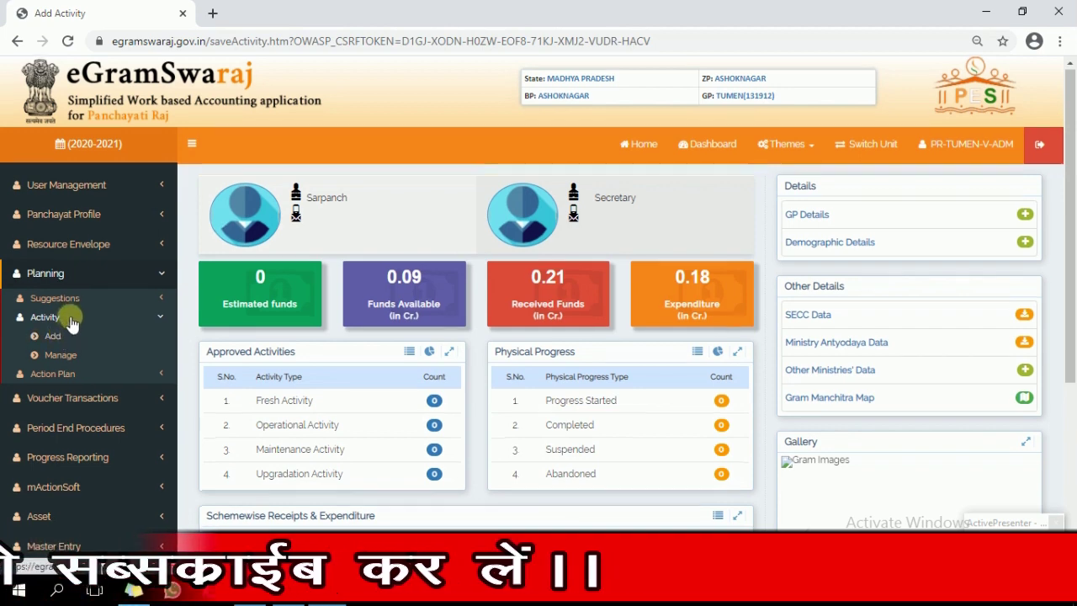
pyautogui.scroll(-1, 68, 311)
pyautogui.click(42, 295)
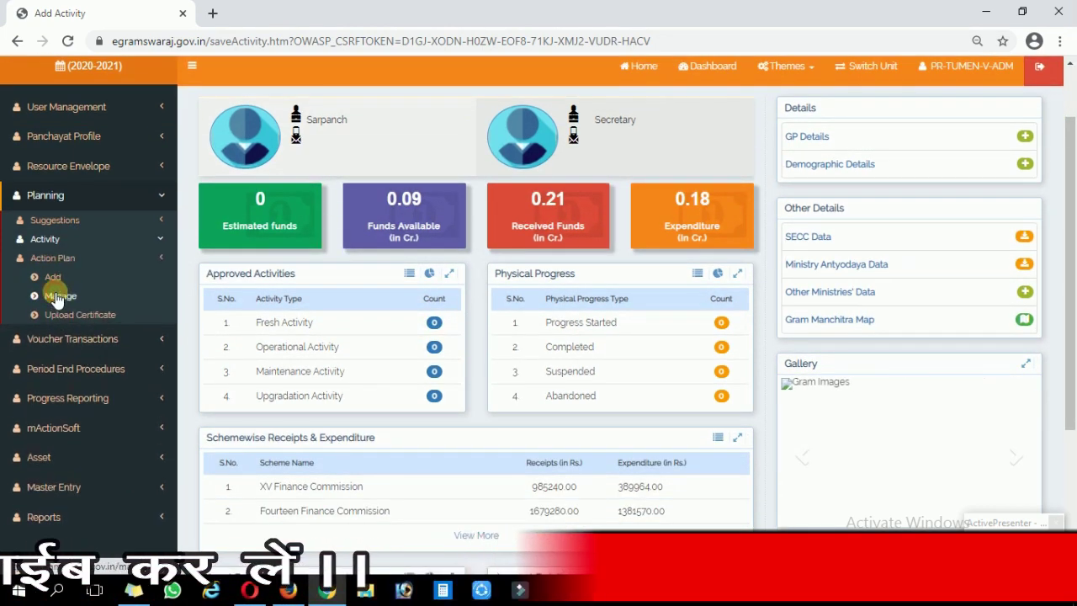
pyautogui.click(53, 278)
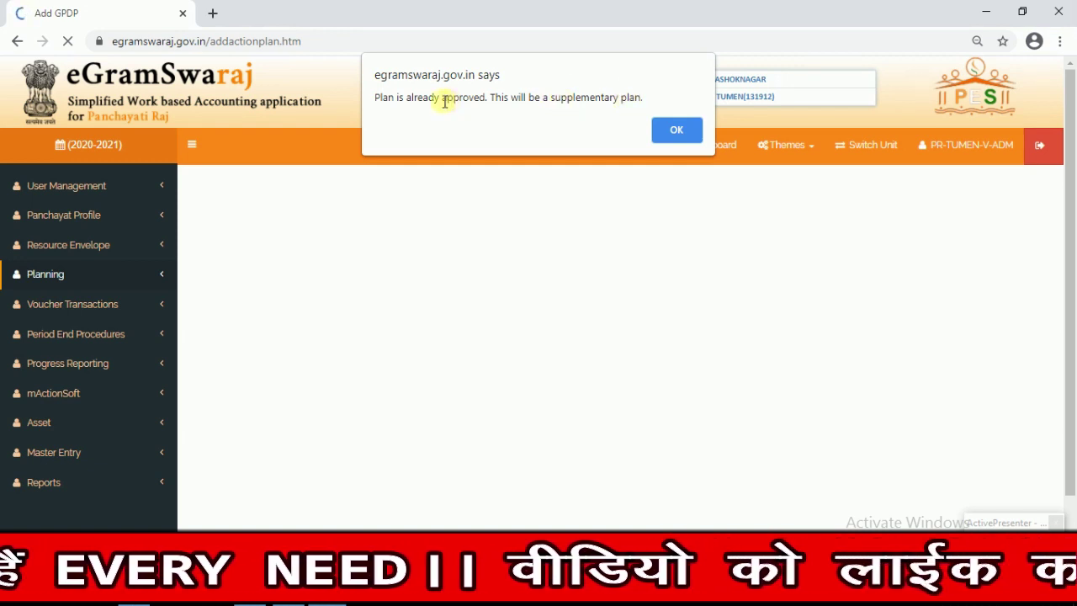
pyautogui.click(678, 131)
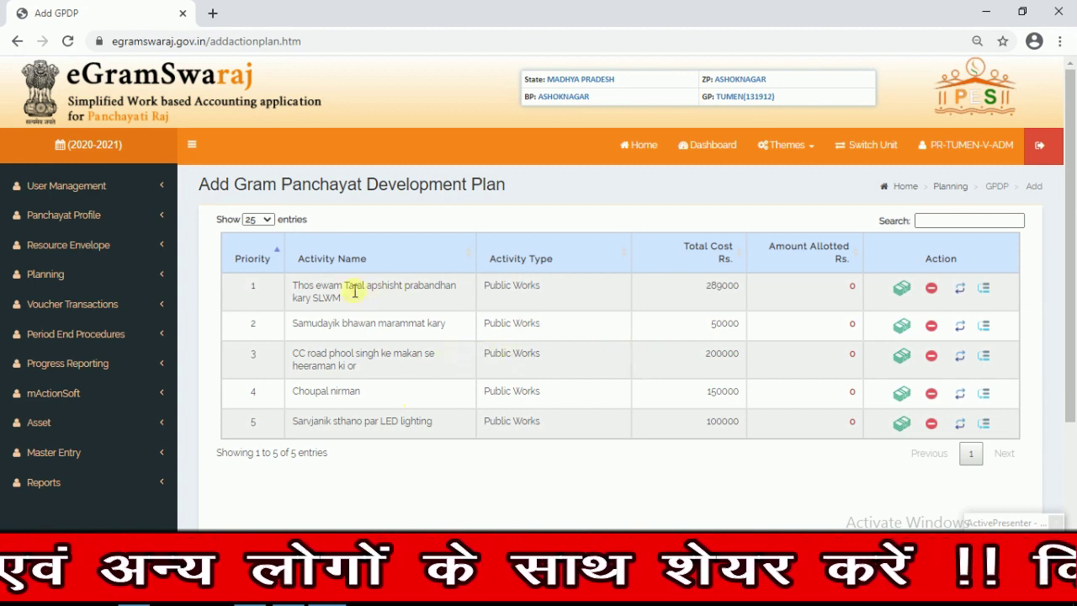
pyautogui.moveTo(292, 285); pyautogui.dragTo(419, 303)
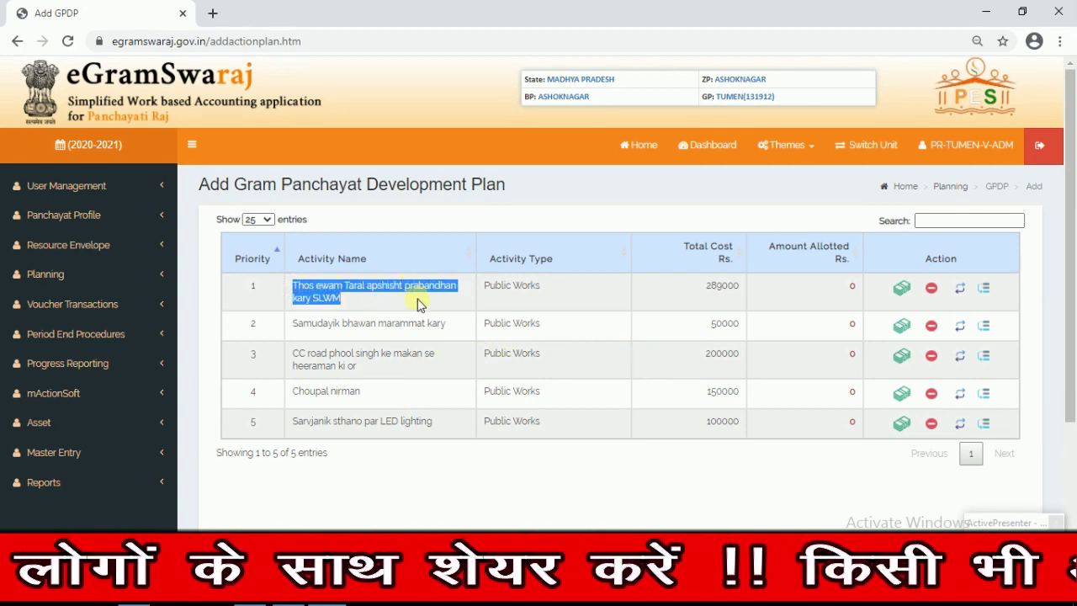
pyautogui.click(416, 287)
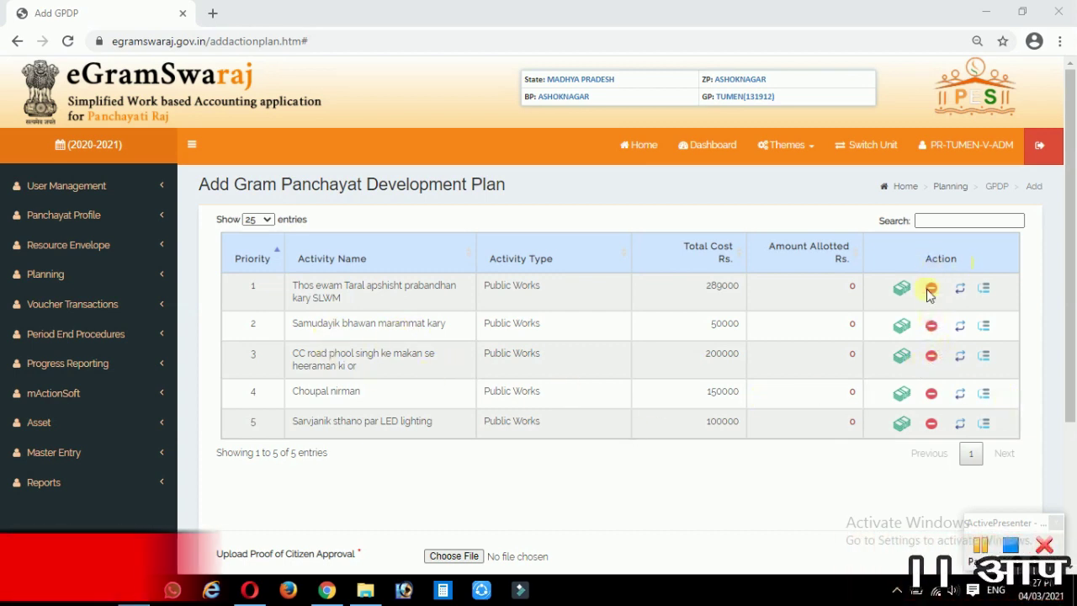
pyautogui.click(932, 360)
pyautogui.click(611, 125)
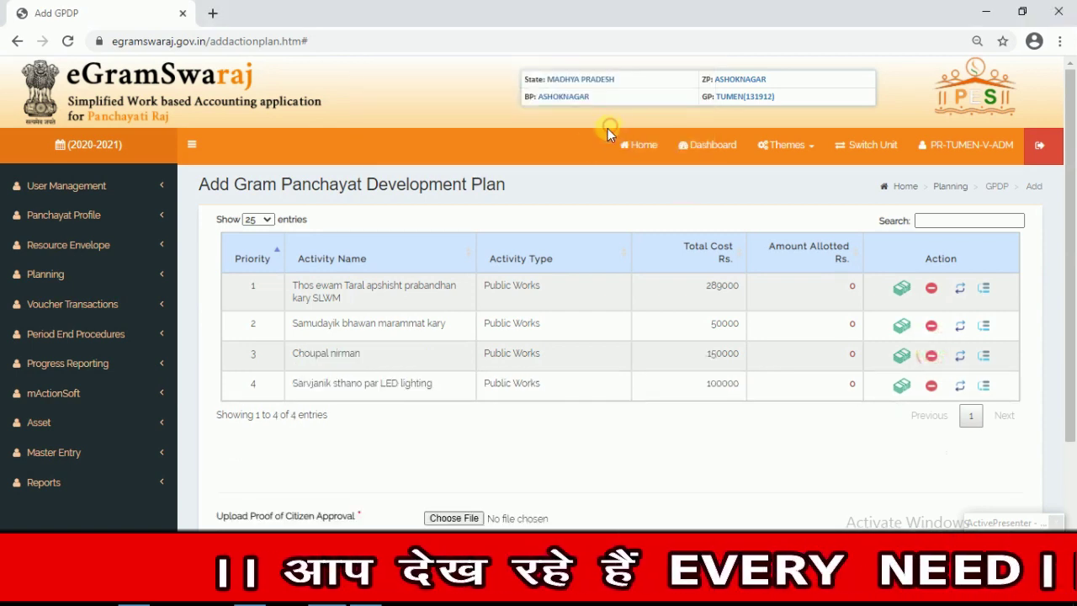
pyautogui.click(932, 355)
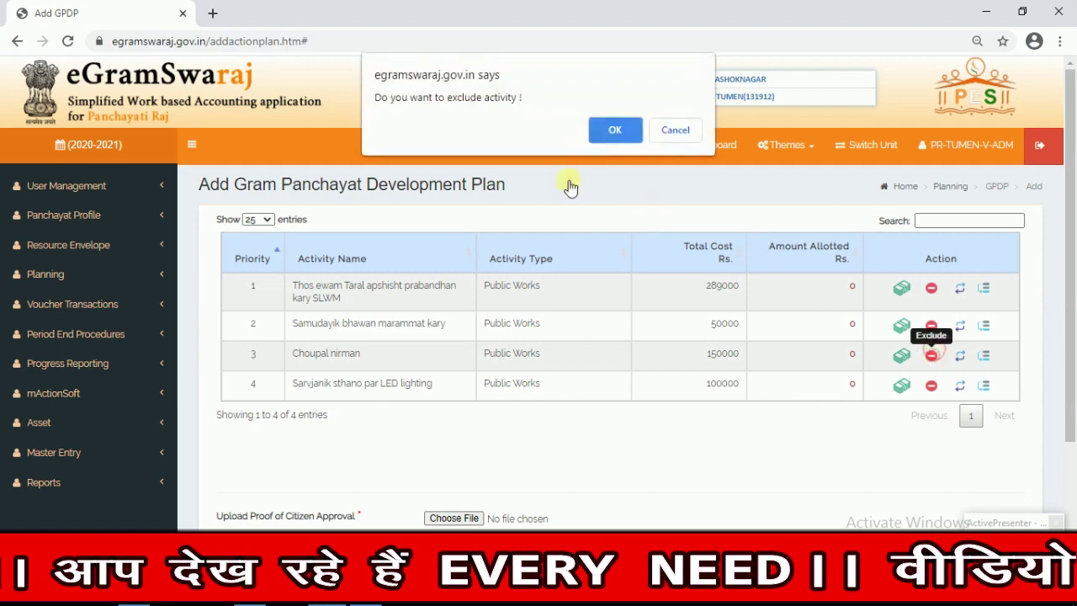
pyautogui.click(615, 131)
pyautogui.click(931, 355)
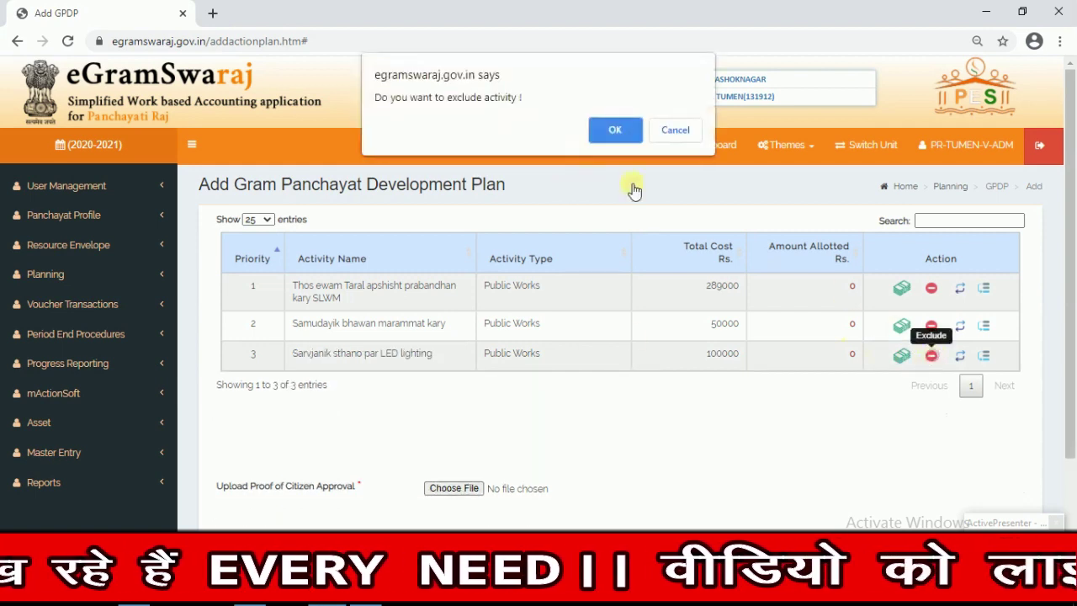
pyautogui.click(617, 128)
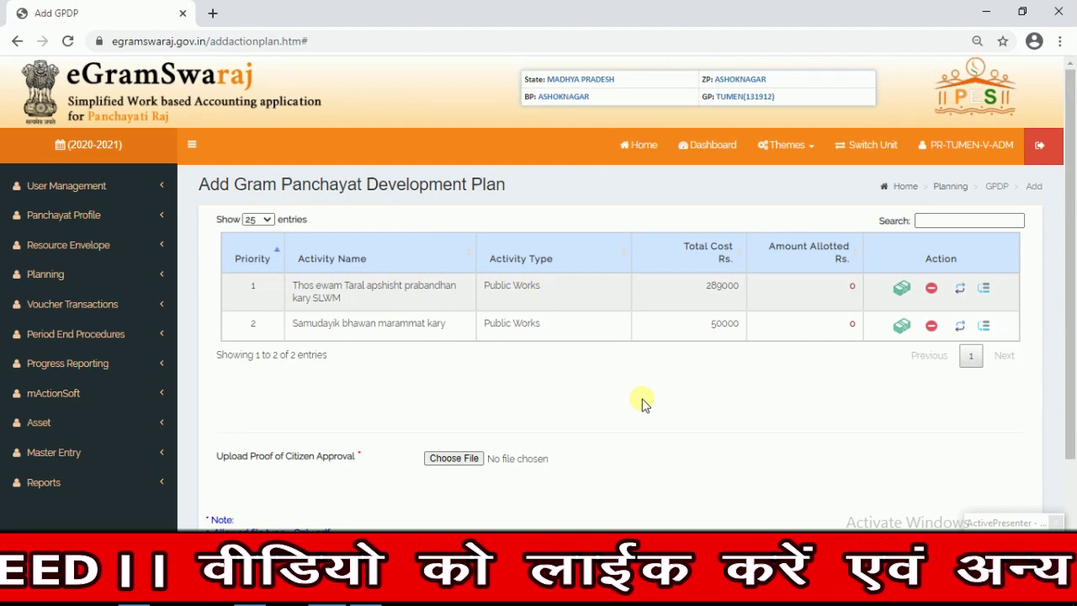
# Step: Allocate Rs. 289000 to the "Thos ewam Taral apshisht prabandhan kary SLWM" activity from the XV Finance Commission Tied Grant, General category
pyautogui.click(897, 291)
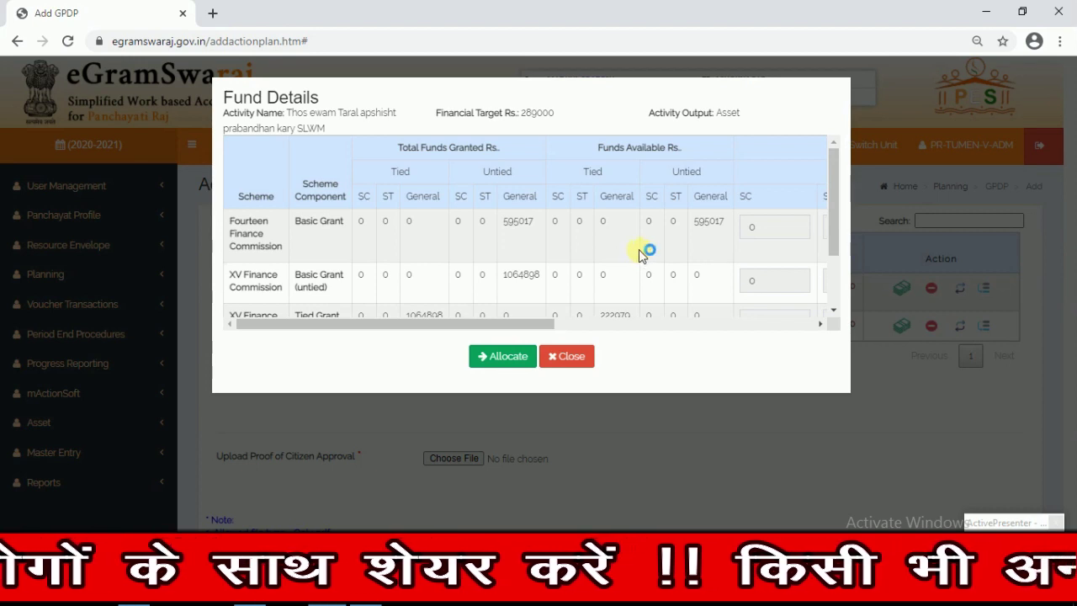
pyautogui.scroll(-1, 641, 254)
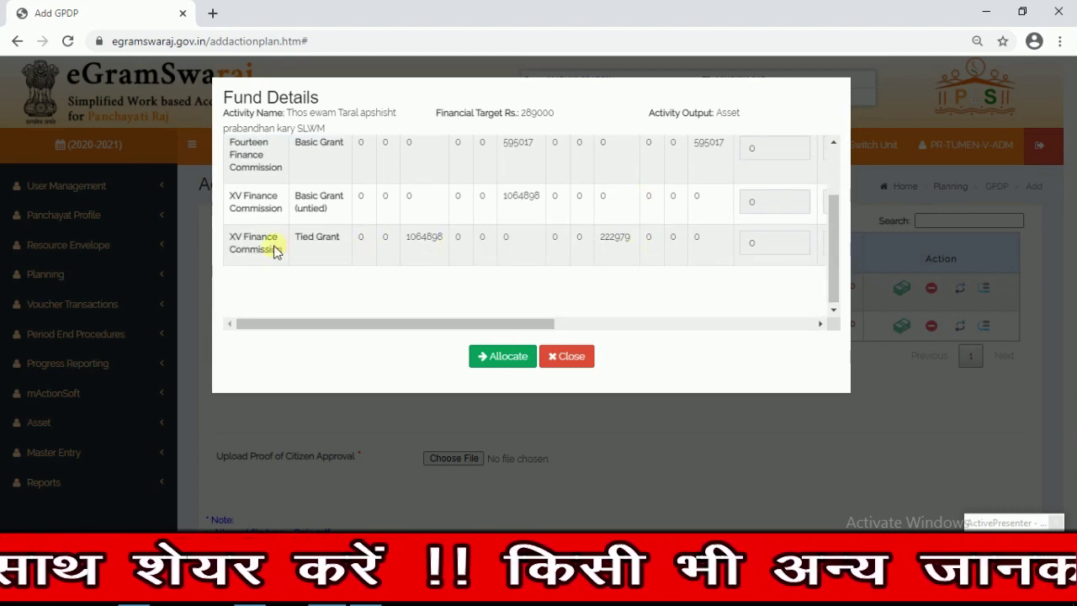
pyautogui.moveTo(356, 323); pyautogui.dragTo(586, 303)
pyautogui.click(478, 242)
pyautogui.write('289000')
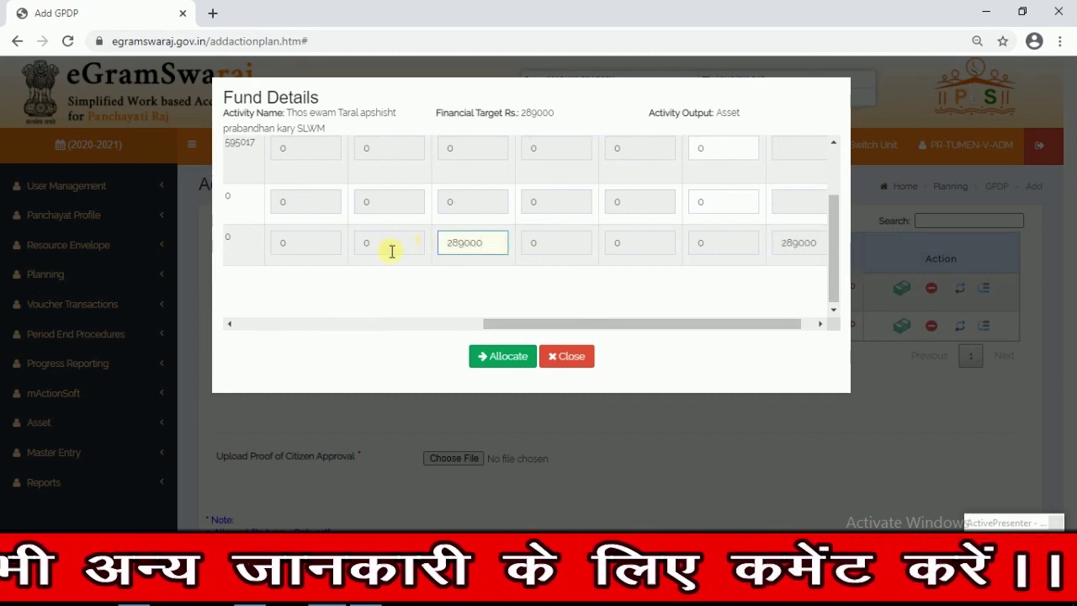
pyautogui.click(494, 354)
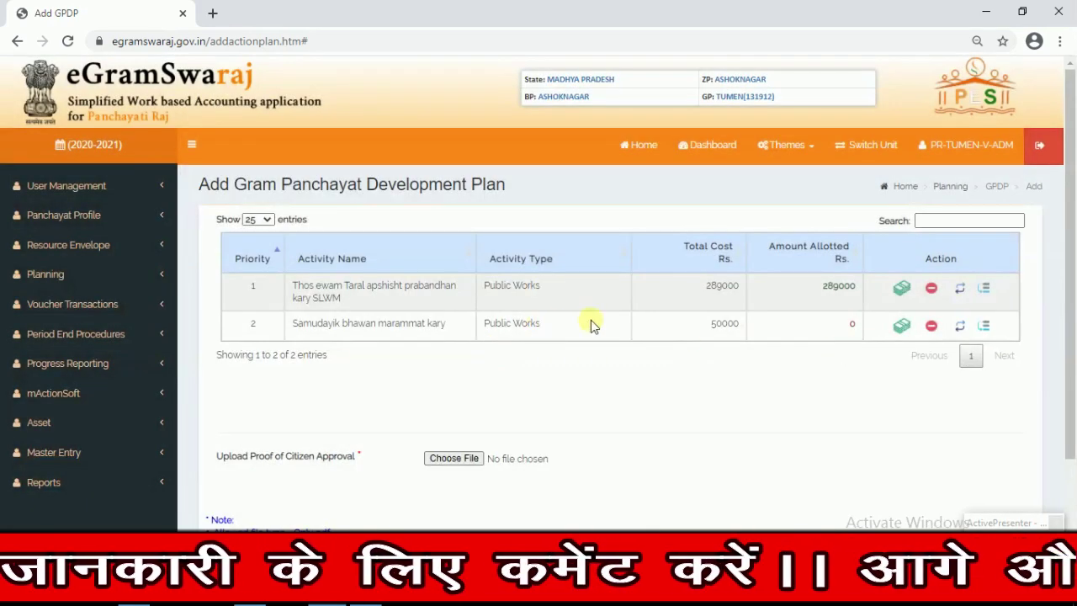
# Step: Allocate Rs. 50000 to the "Samudayik bhawan marammat kary" activity from the XV Finance Commission Basic Grant (untied), General category
pyautogui.click(902, 326)
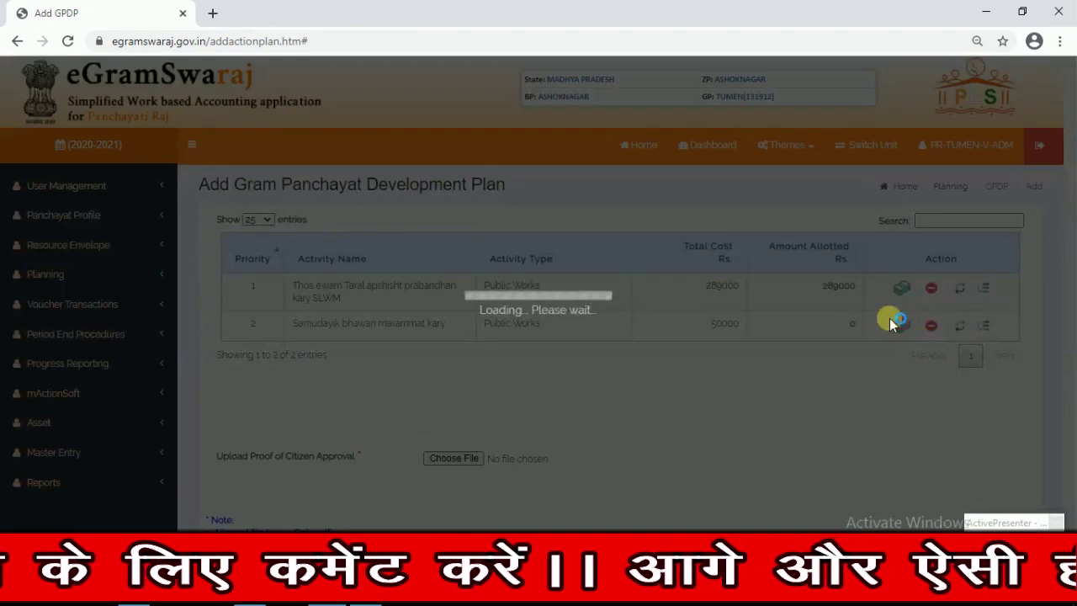
pyautogui.scroll(-1, 450, 289)
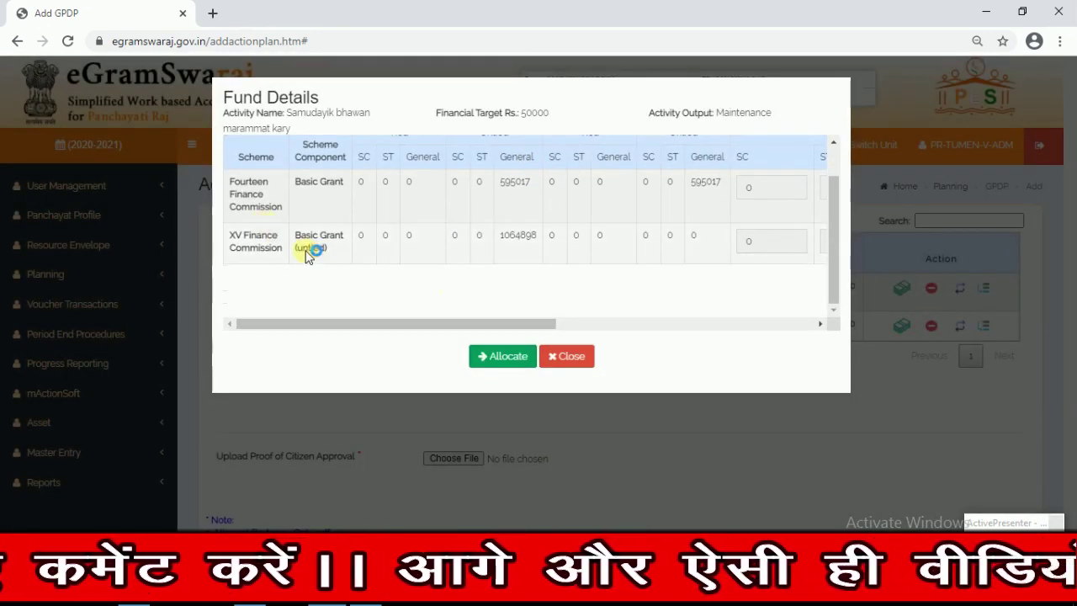
pyautogui.moveTo(437, 328); pyautogui.dragTo(690, 320)
pyautogui.moveTo(700, 242); pyautogui.dragTo(617, 240)
pyautogui.write('50000')
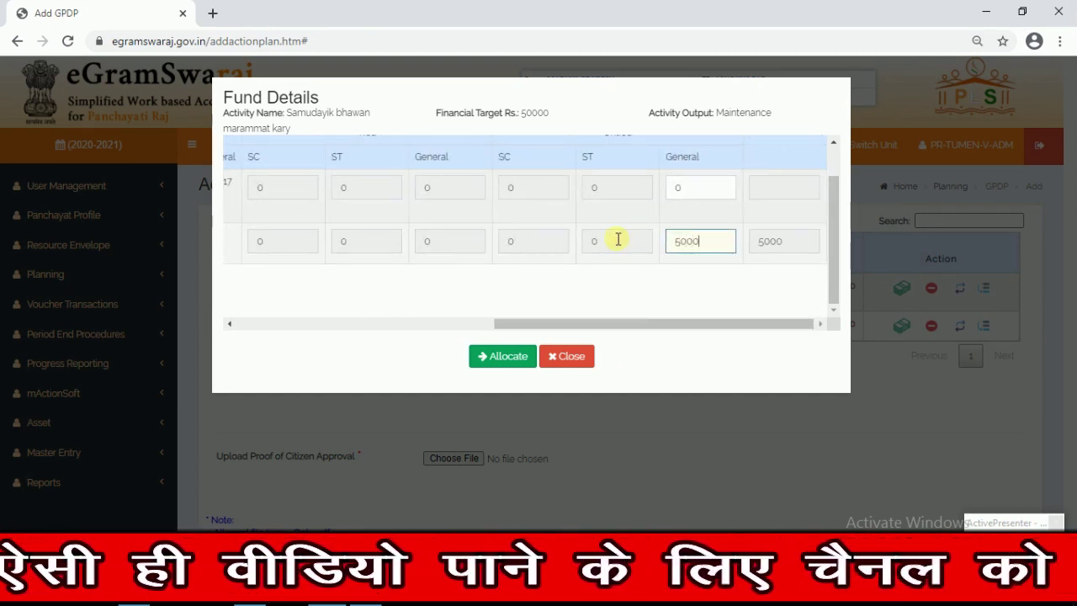
pyautogui.click(497, 361)
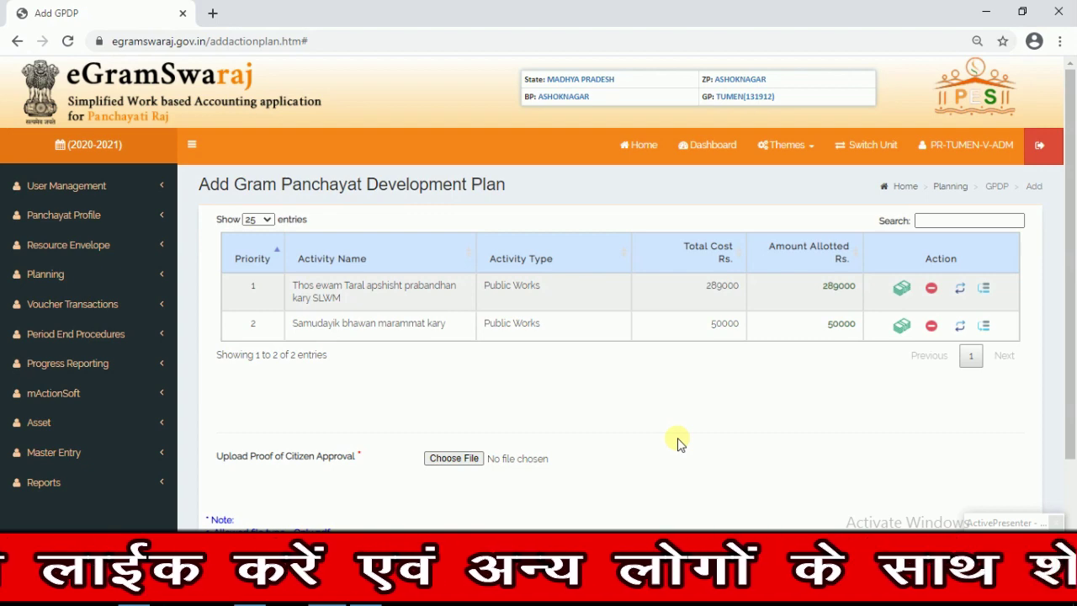
# Step: Attach plan.pdf from the Desktop as the proof of citizen approval
pyautogui.click(444, 457)
pyautogui.click(446, 339)
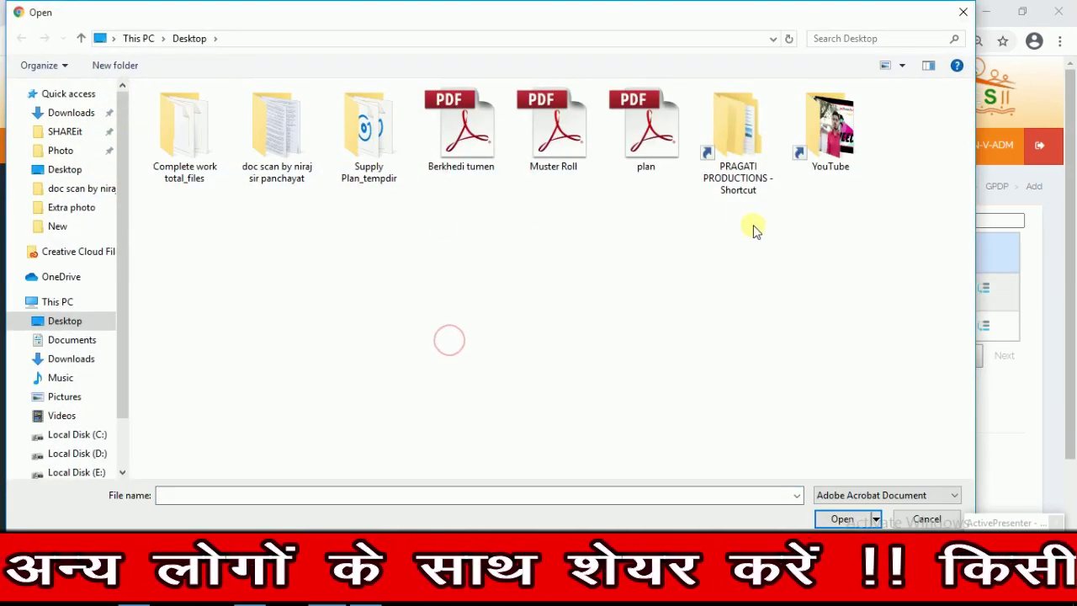
pyautogui.click(664, 135)
pyautogui.doubleClick(664, 134)
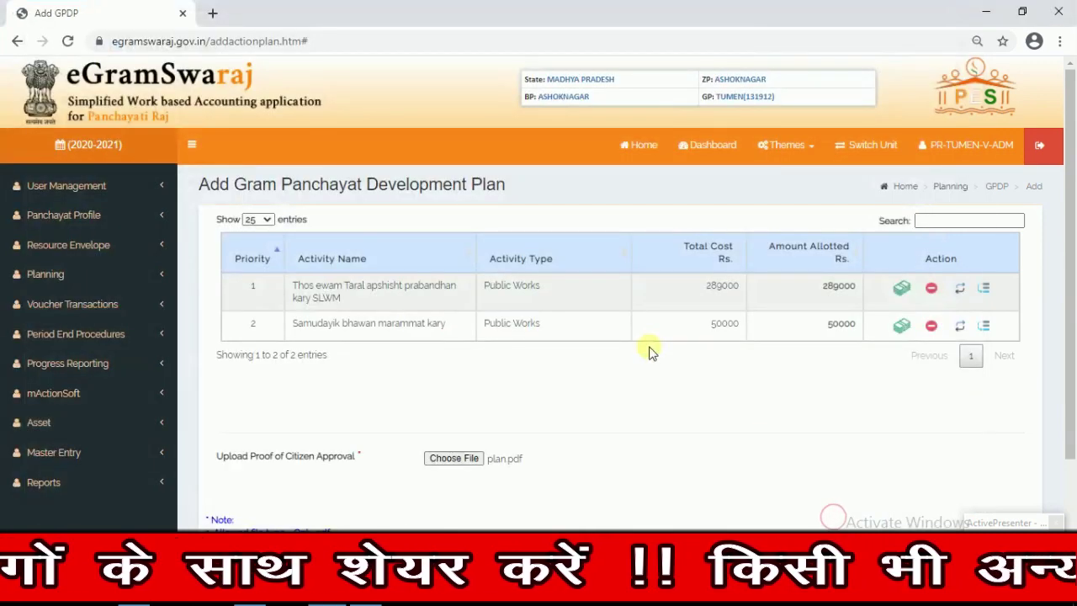
# Step: Check the allotted amounts and save the supplementary plan without forwarding it, acknowledging the save message
pyautogui.scroll(-1, 650, 352)
pyautogui.scroll(1, 649, 352)
pyautogui.scroll(-1, 648, 351)
pyautogui.scroll(1, 825, 449)
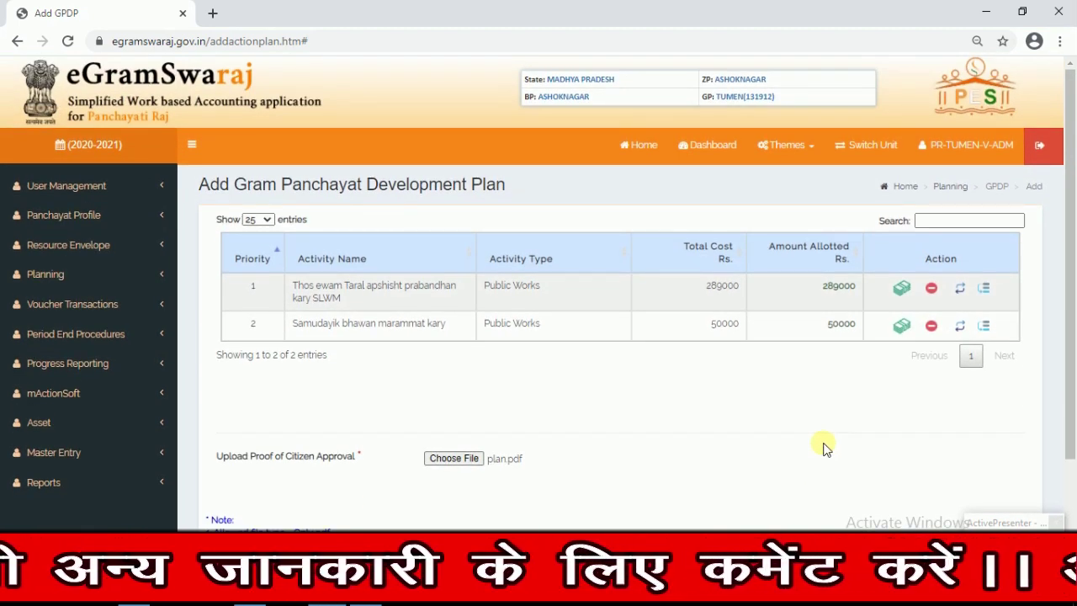
pyautogui.scroll(-2, 825, 448)
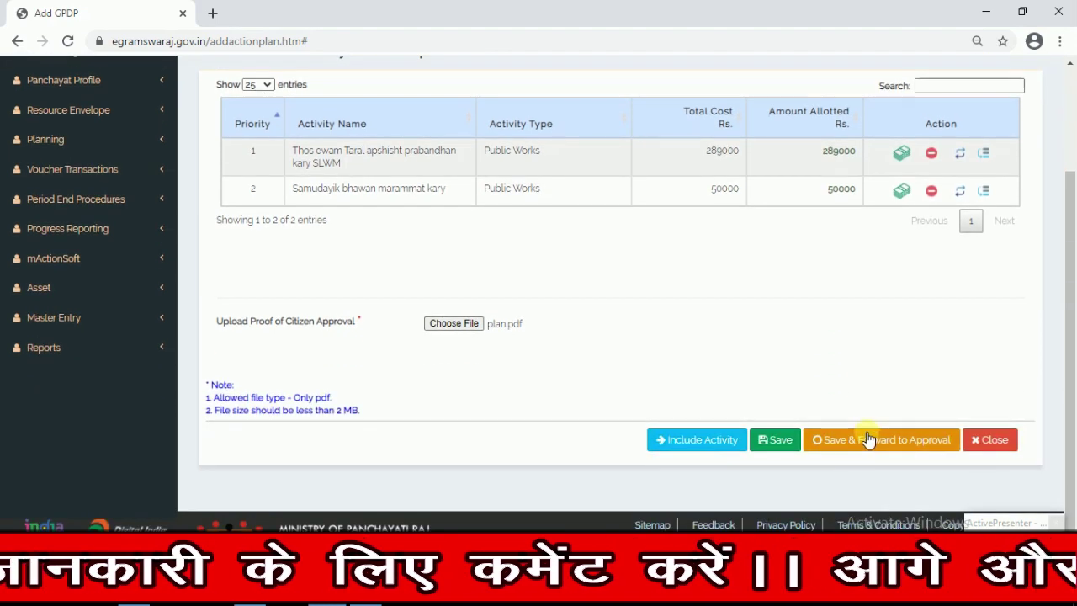
pyautogui.scroll(1, 848, 423)
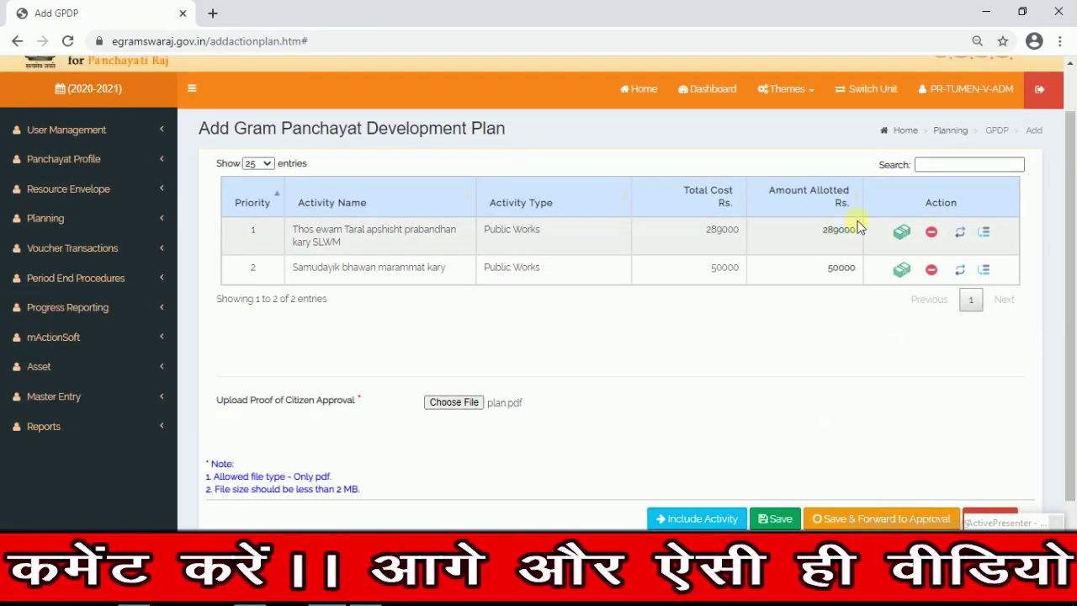
pyautogui.scroll(-1, 825, 382)
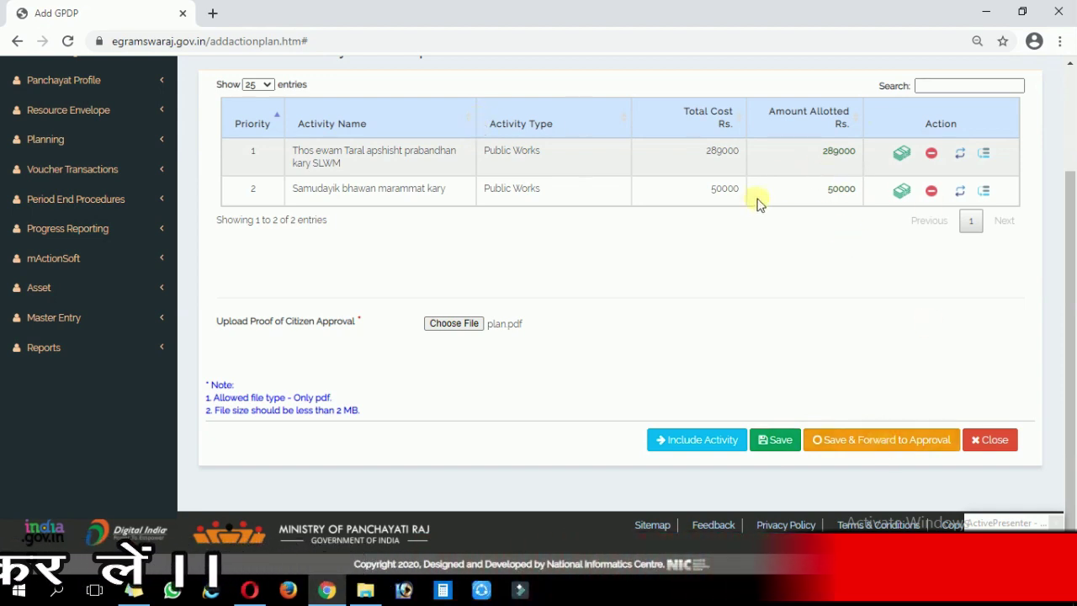
pyautogui.click(773, 441)
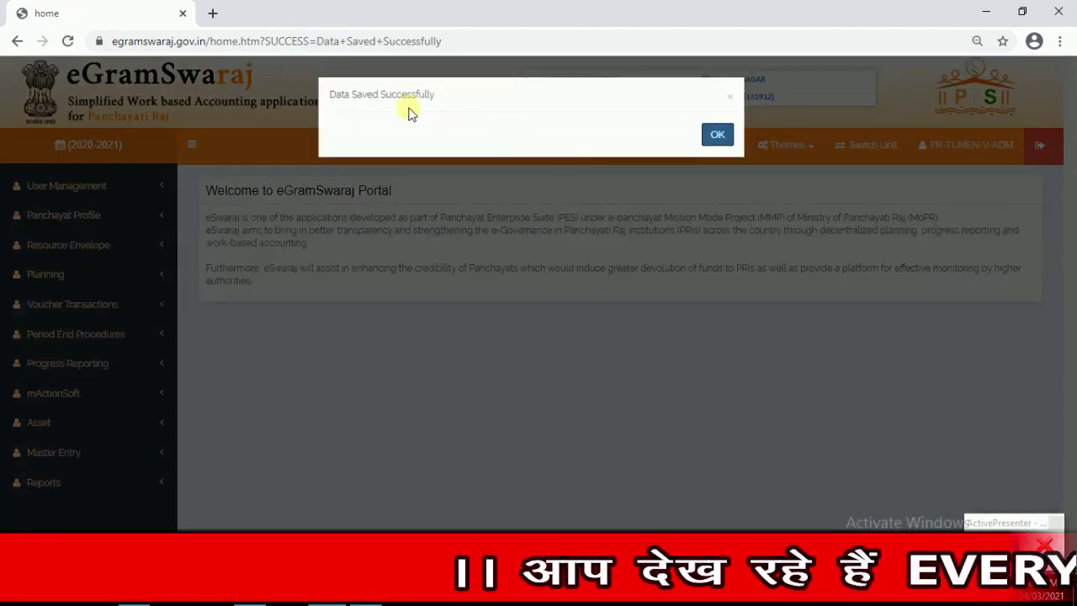
pyautogui.click(717, 134)
# Step: Open the management page for Gram Panchayat Development Plans and list those with the status Plan Pending
pyautogui.click(40, 273)
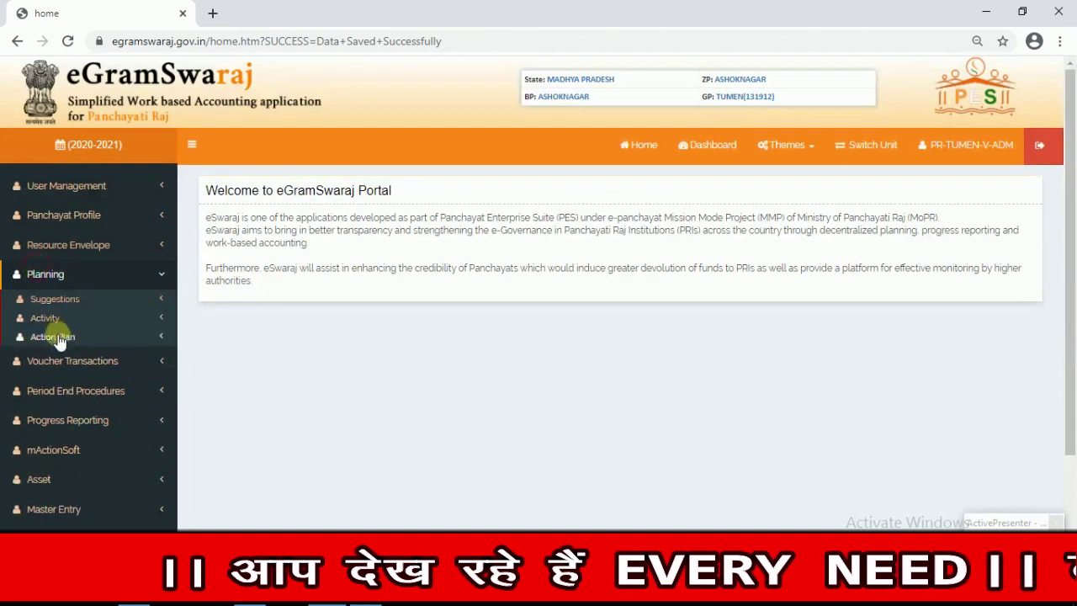
pyautogui.click(56, 337)
pyautogui.click(60, 374)
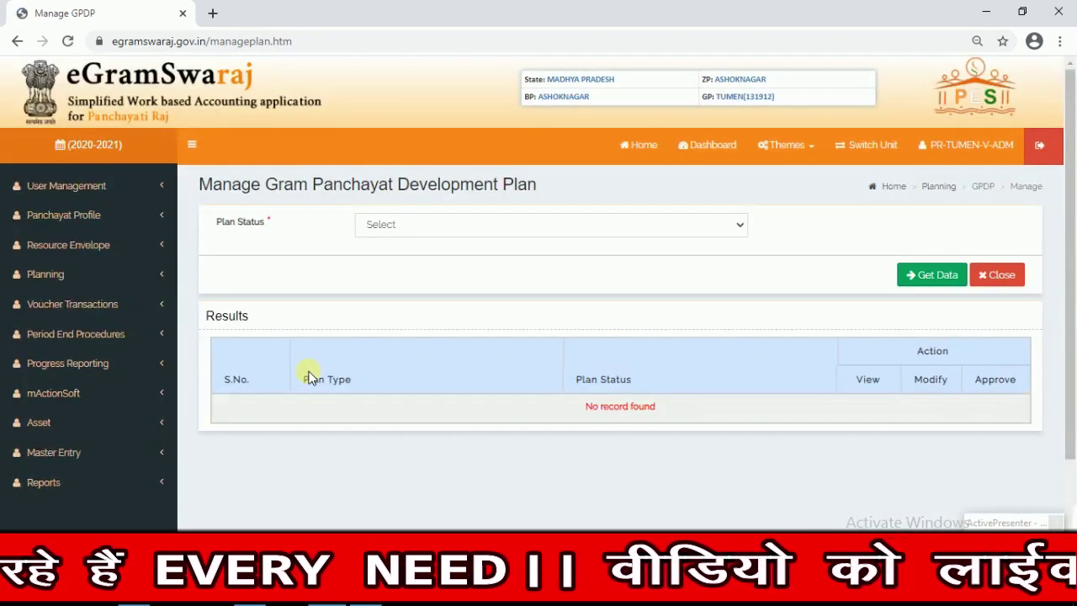
pyautogui.click(408, 225)
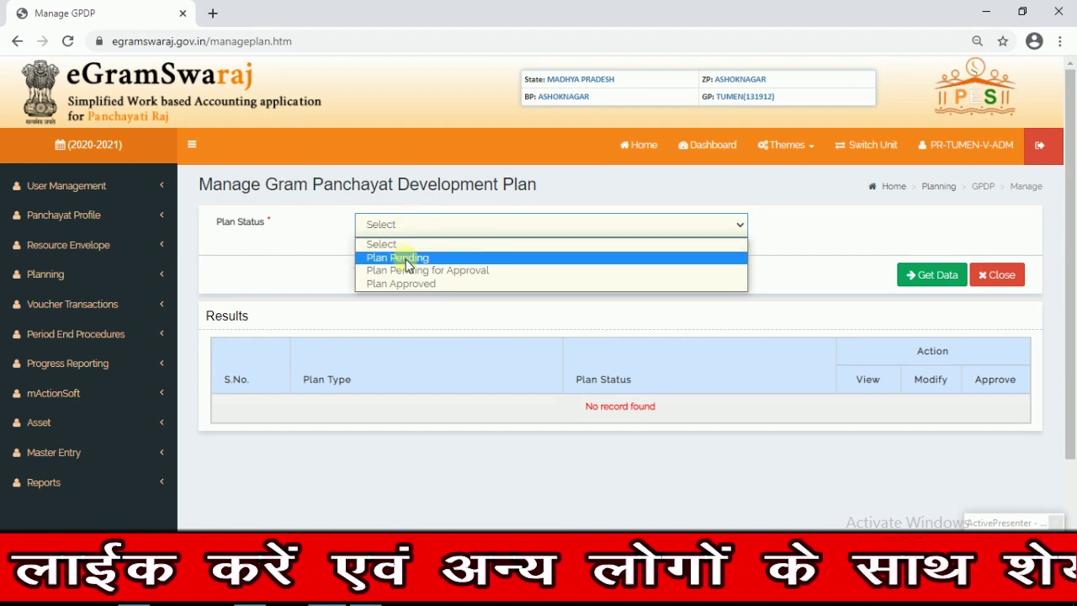
pyautogui.click(402, 257)
pyautogui.click(934, 274)
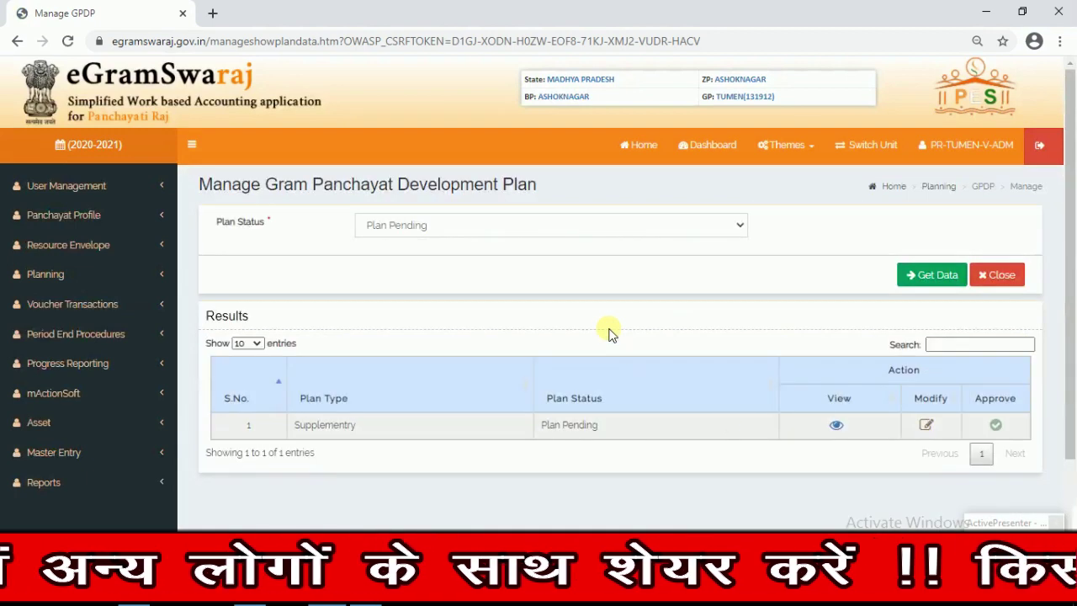
# Step: Open the pending supplementary plan for modification and submit it with Save & Forward to Approval
pyautogui.click(925, 424)
pyautogui.click(717, 137)
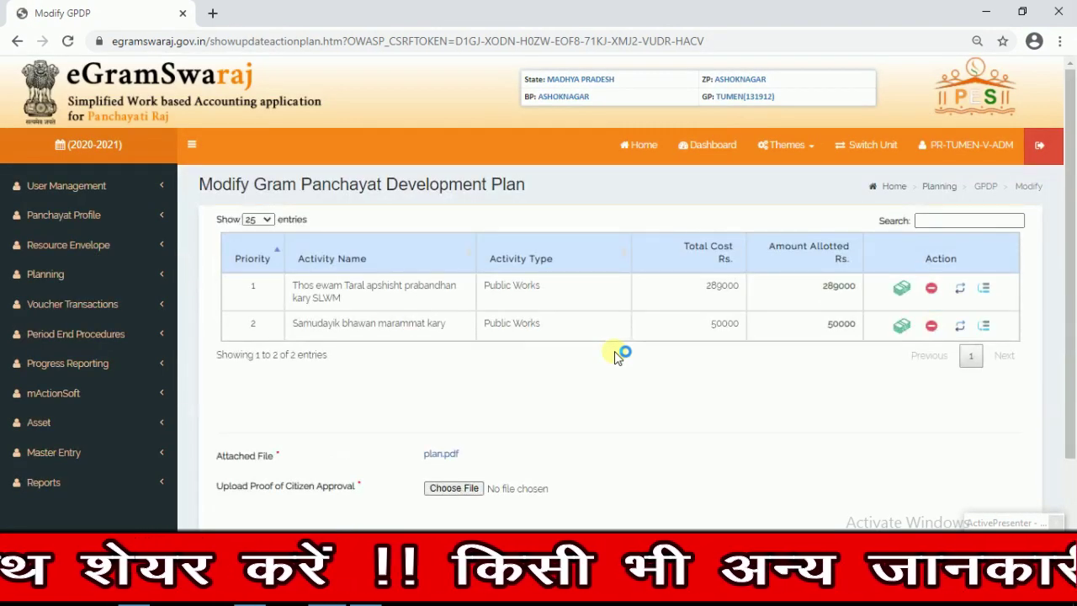
pyautogui.scroll(-1, 743, 378)
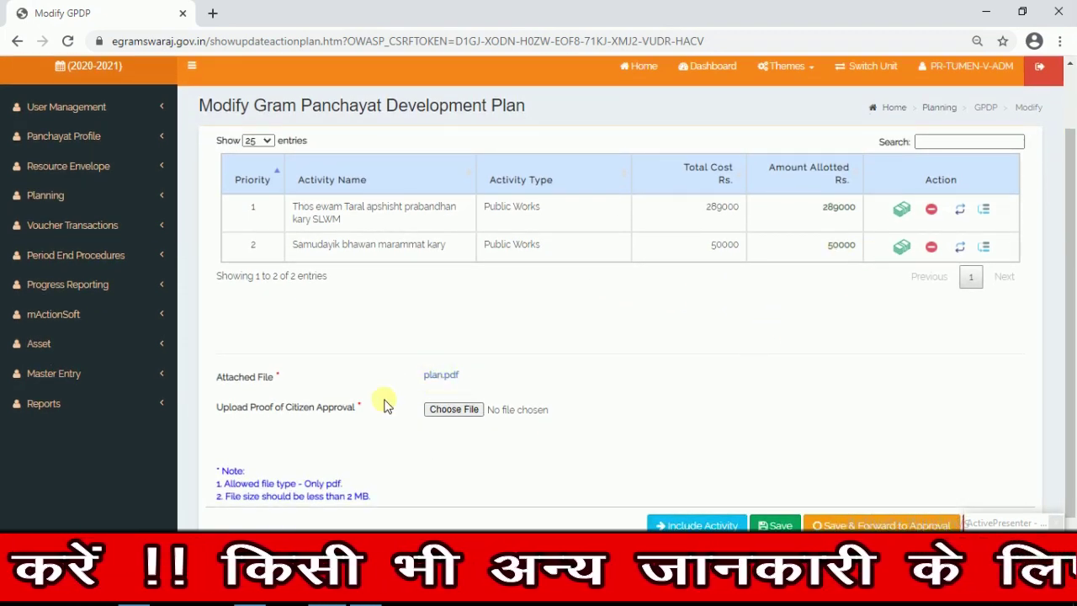
pyautogui.scroll(-1, 689, 414)
pyautogui.click(869, 471)
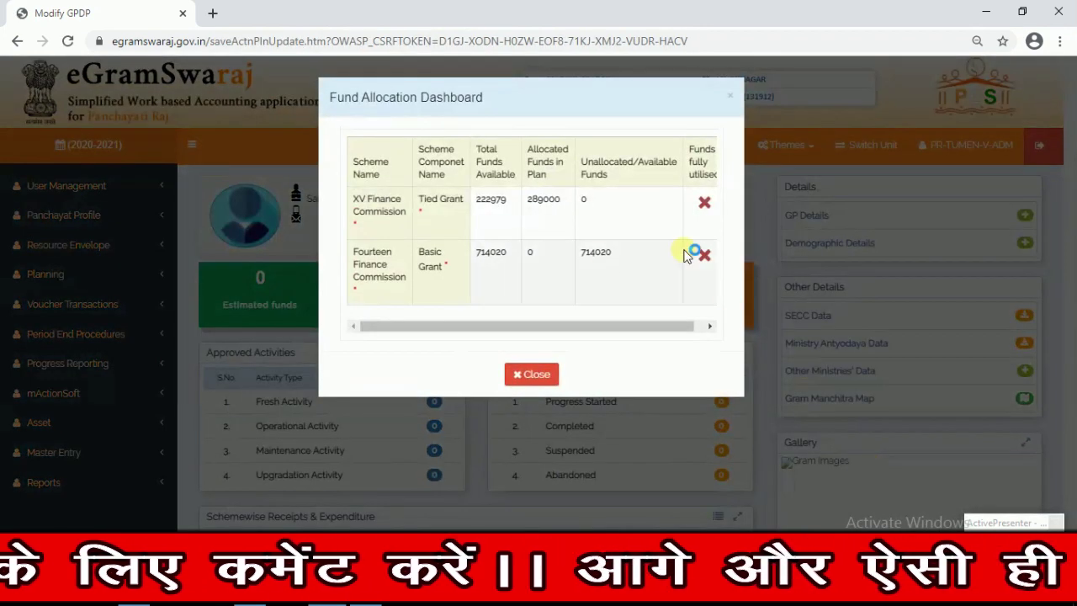
# Step: Examine all columns of the Fund Allocation Dashboard, including whether each scheme's funds are fully utilised
pyautogui.moveTo(558, 326); pyautogui.dragTo(497, 325)
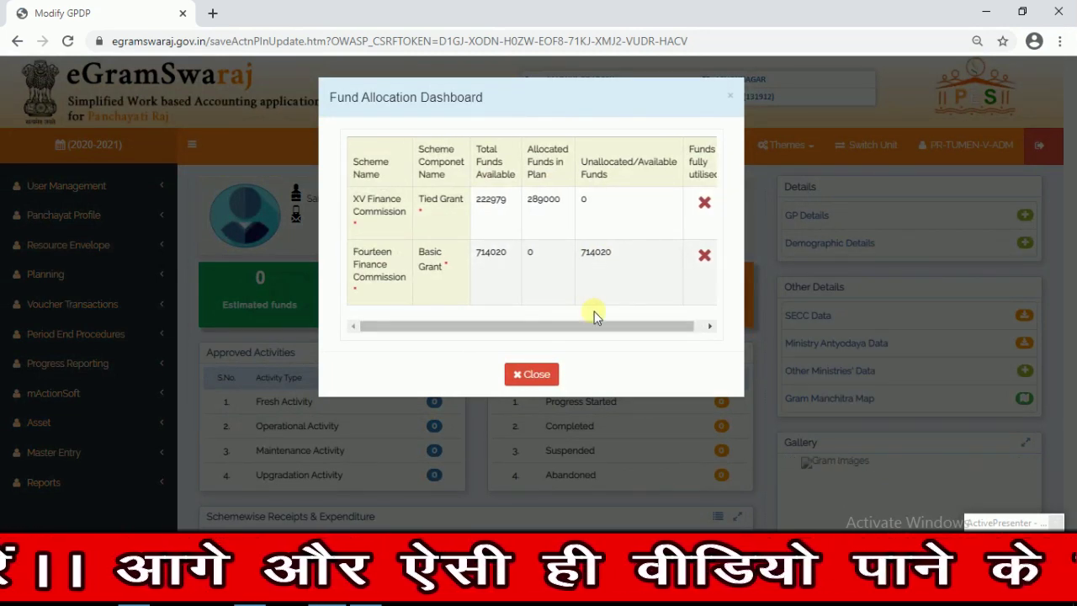
pyautogui.moveTo(592, 327); pyautogui.dragTo(650, 323)
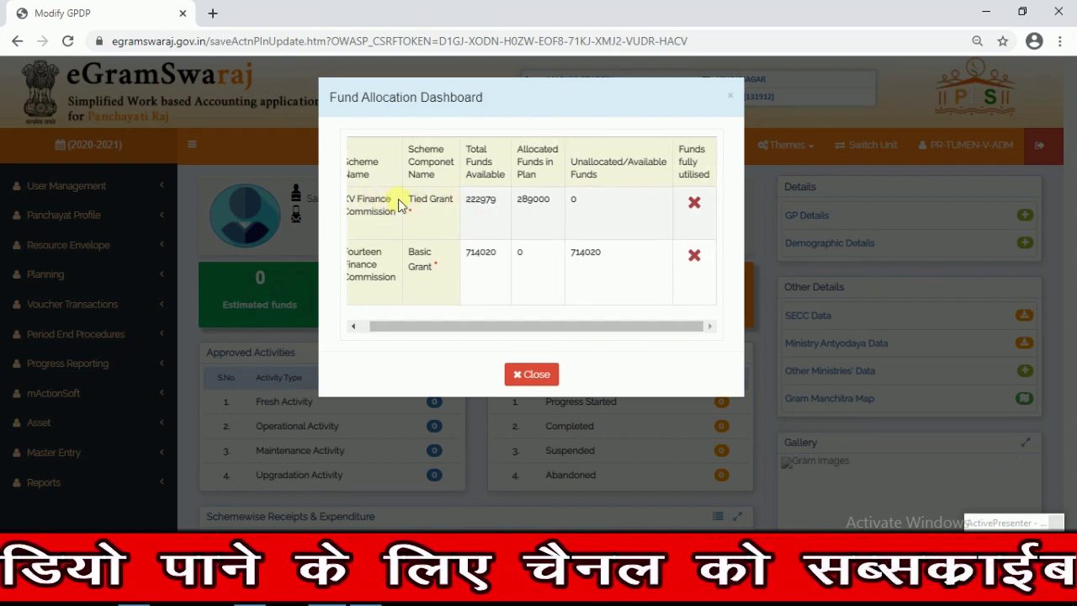
pyautogui.moveTo(425, 325); pyautogui.dragTo(366, 326)
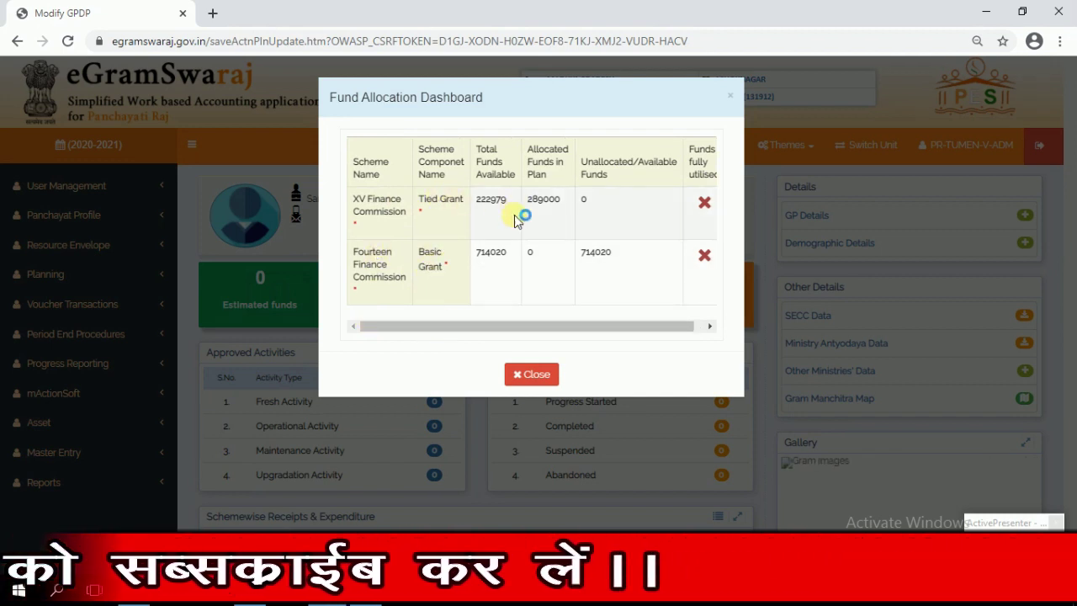
pyautogui.moveTo(538, 326); pyautogui.dragTo(481, 325)
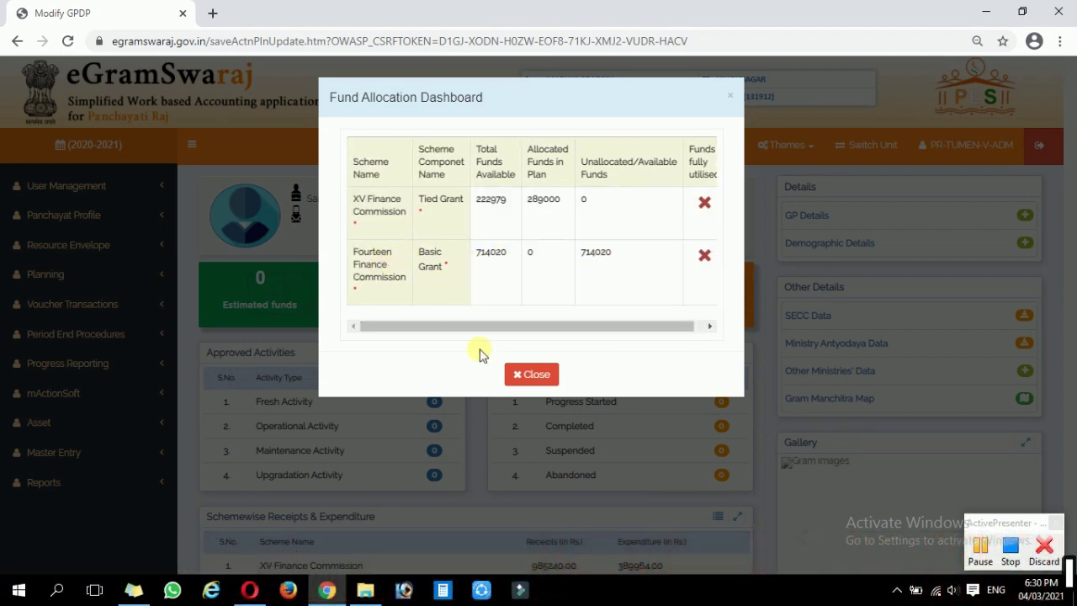
pyautogui.moveTo(500, 326); pyautogui.dragTo(574, 332)
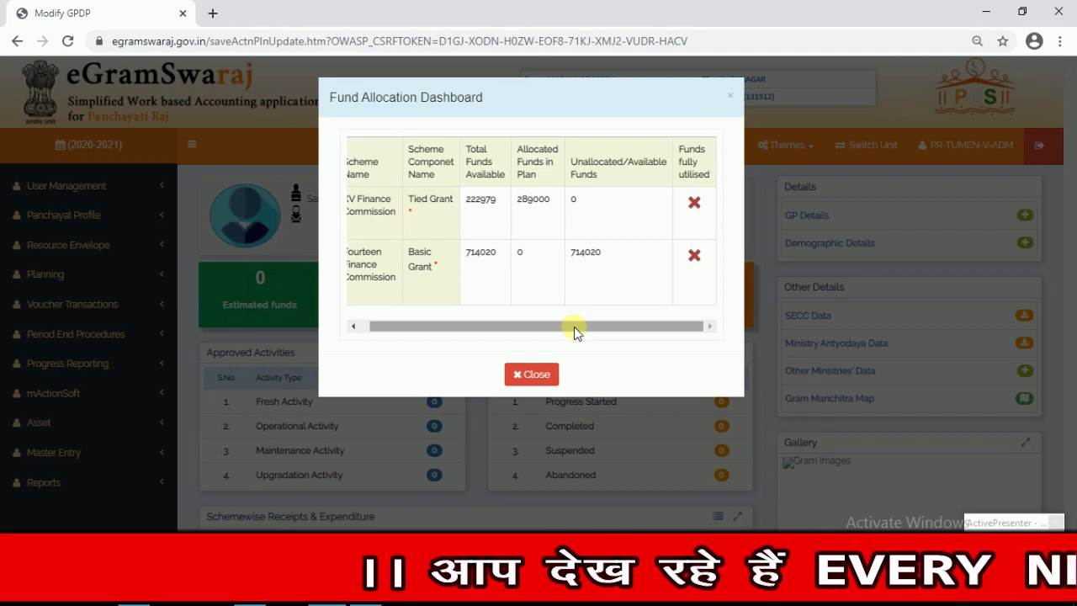
pyautogui.moveTo(574, 327); pyautogui.dragTo(500, 329)
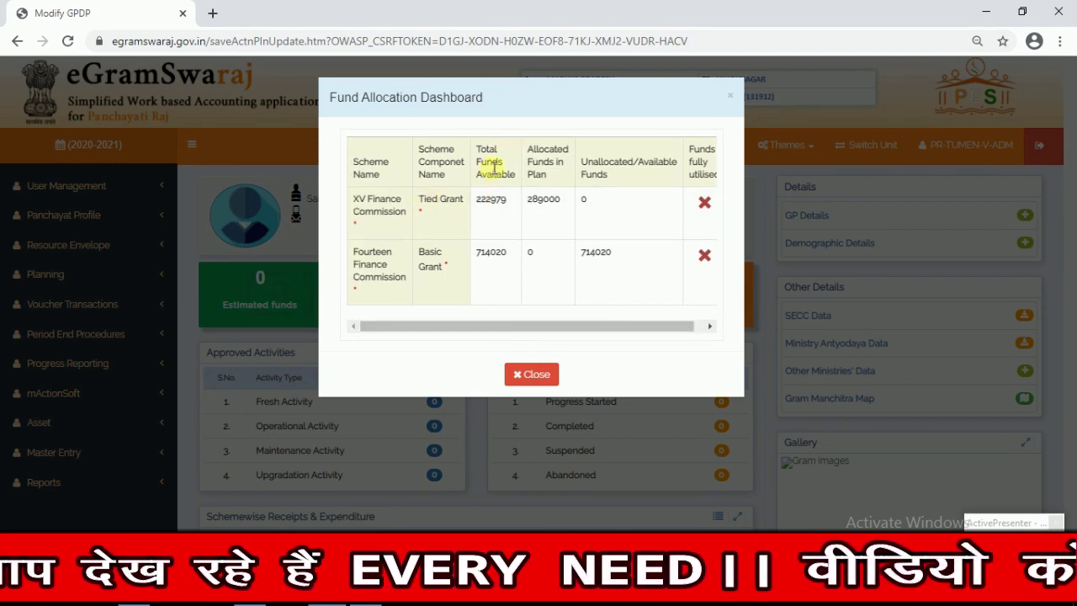
# Step: Compare the total available funds with the funds allocated in the plan for the XV Finance Commission Tied Grant and Fourteen Finance Commission Basic Grant
pyautogui.doubleClick(478, 198)
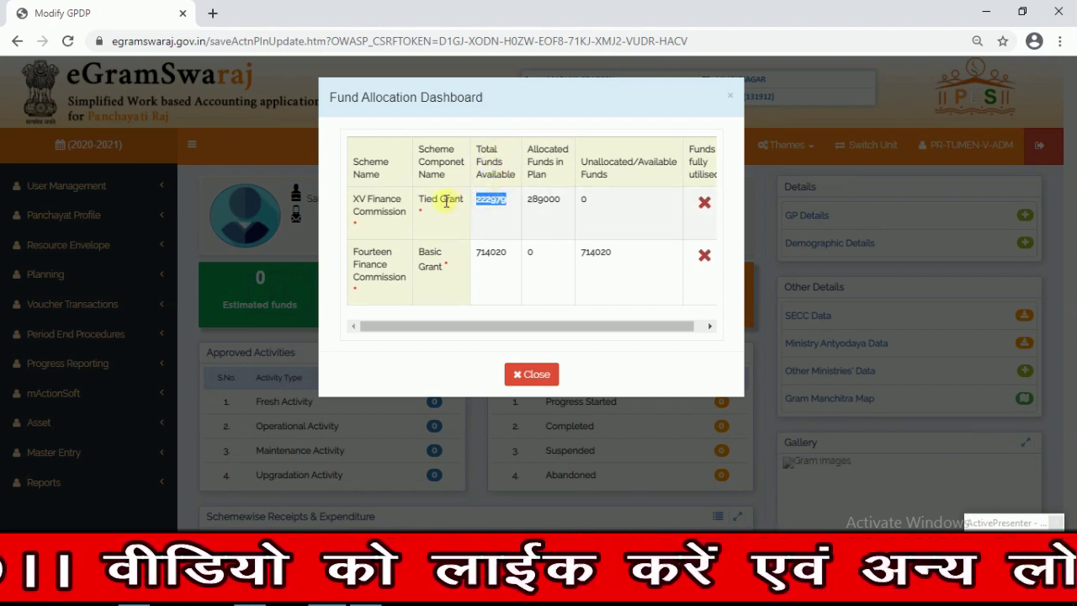
pyautogui.click(492, 202)
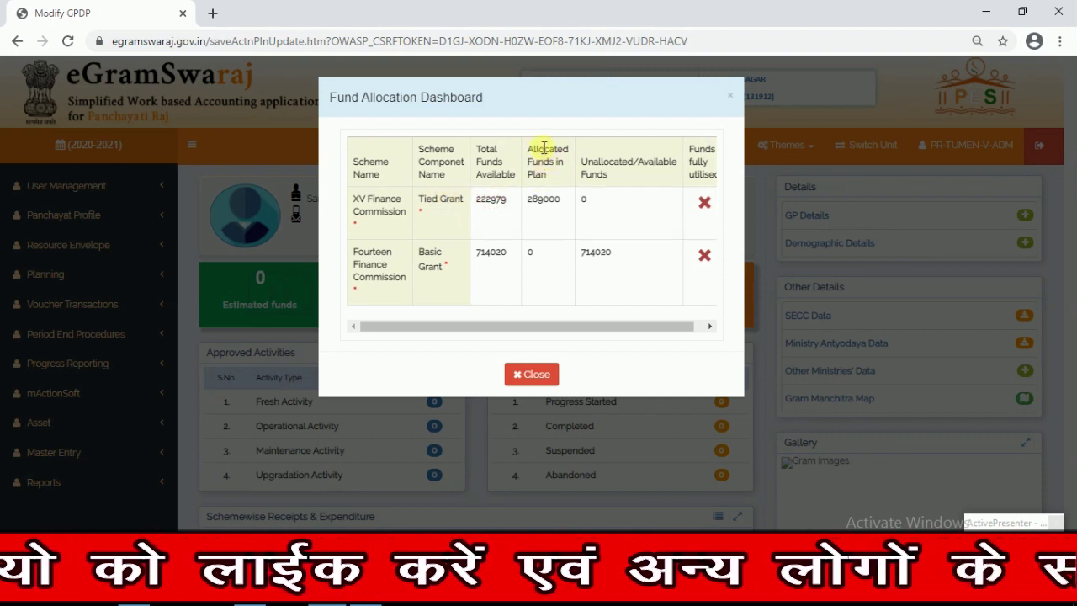
pyautogui.doubleClick(538, 199)
pyautogui.click(541, 202)
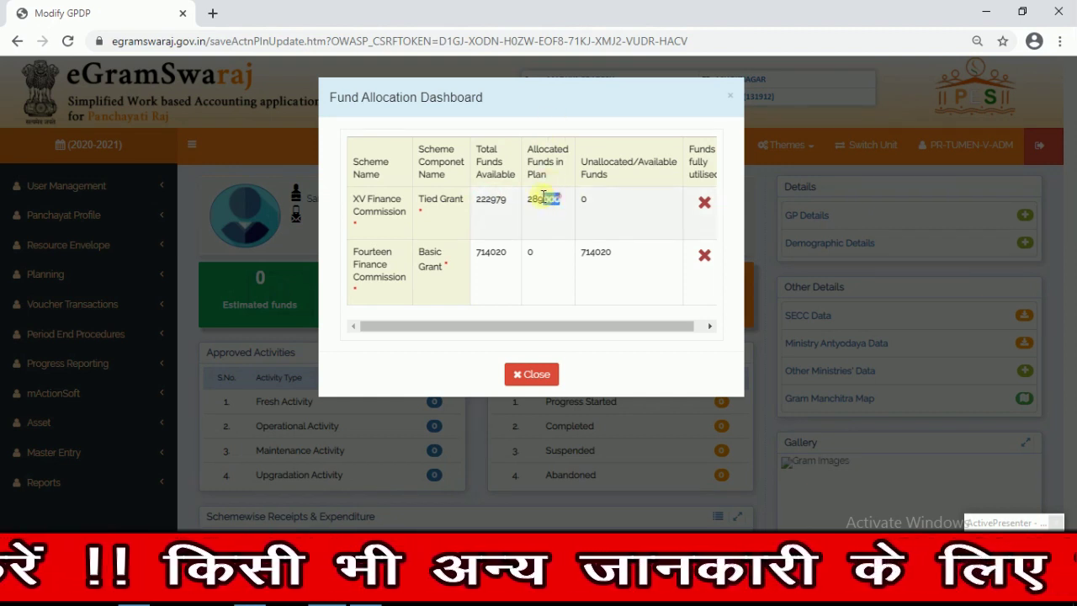
pyautogui.moveTo(476, 200); pyautogui.dragTo(501, 204)
pyautogui.click(493, 202)
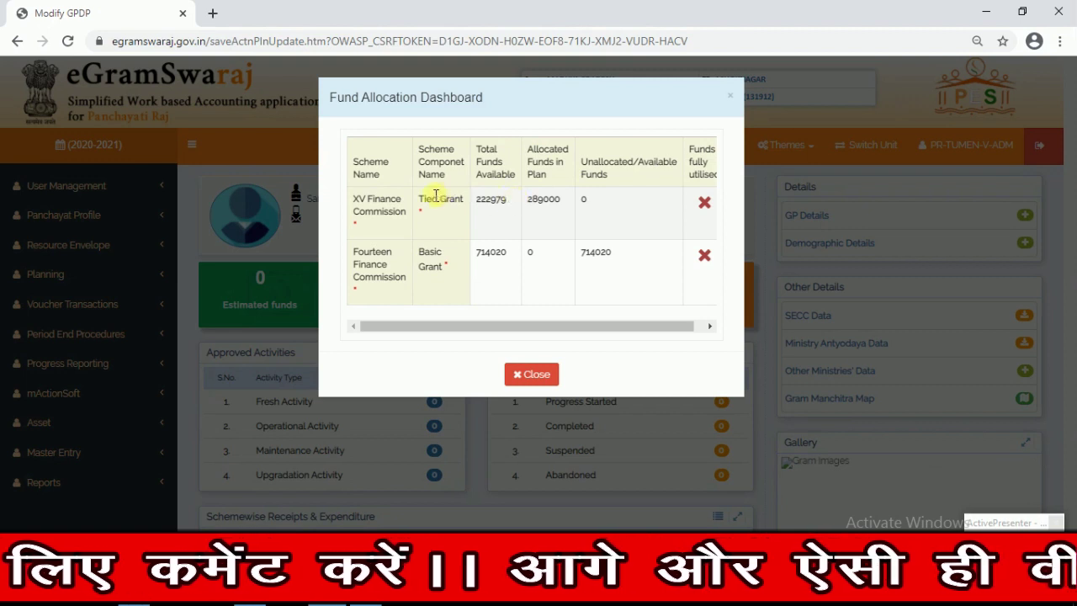
pyautogui.moveTo(419, 204); pyautogui.dragTo(567, 204)
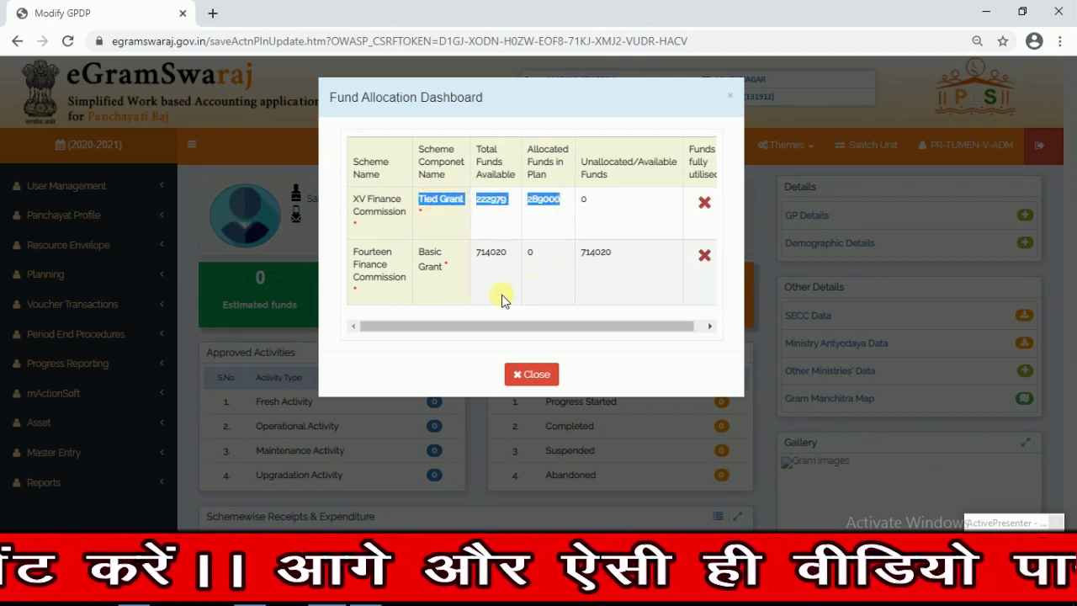
pyautogui.click(474, 257)
pyautogui.moveTo(474, 257); pyautogui.dragTo(510, 252)
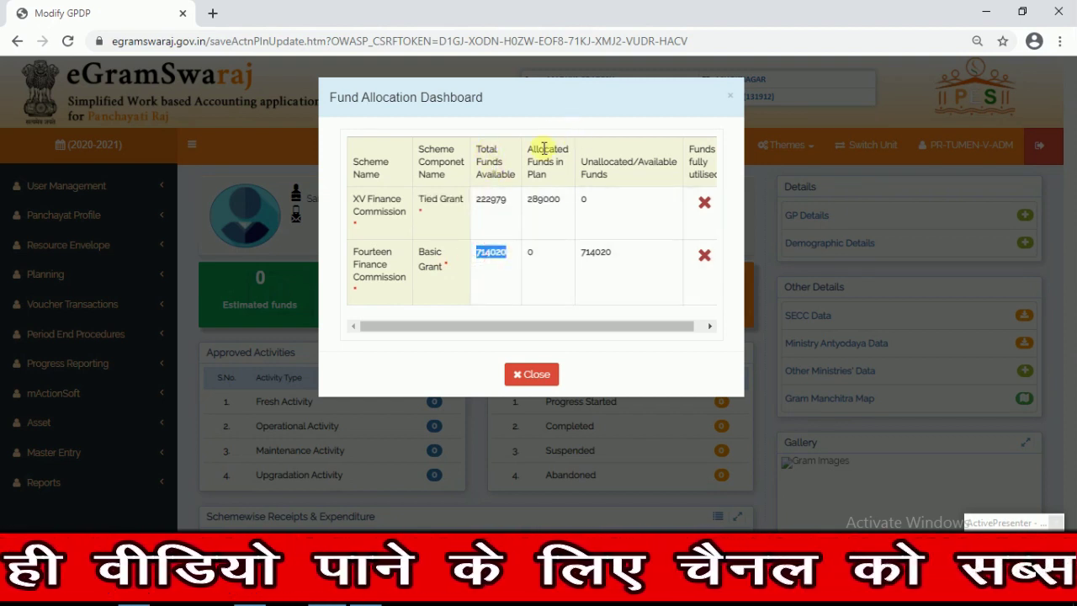
pyautogui.click(528, 252)
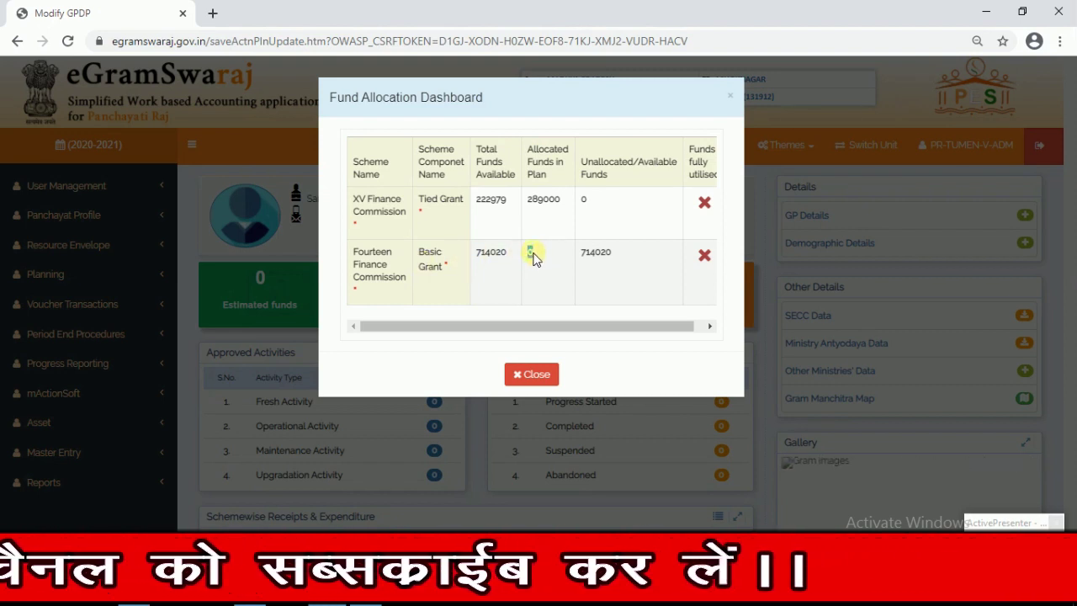
# Step: Compare the available, allocated and unallocated funds for the Tied Grant and Basic Grant, and close the Fund Allocation Dashboard
pyautogui.doubleClick(610, 253)
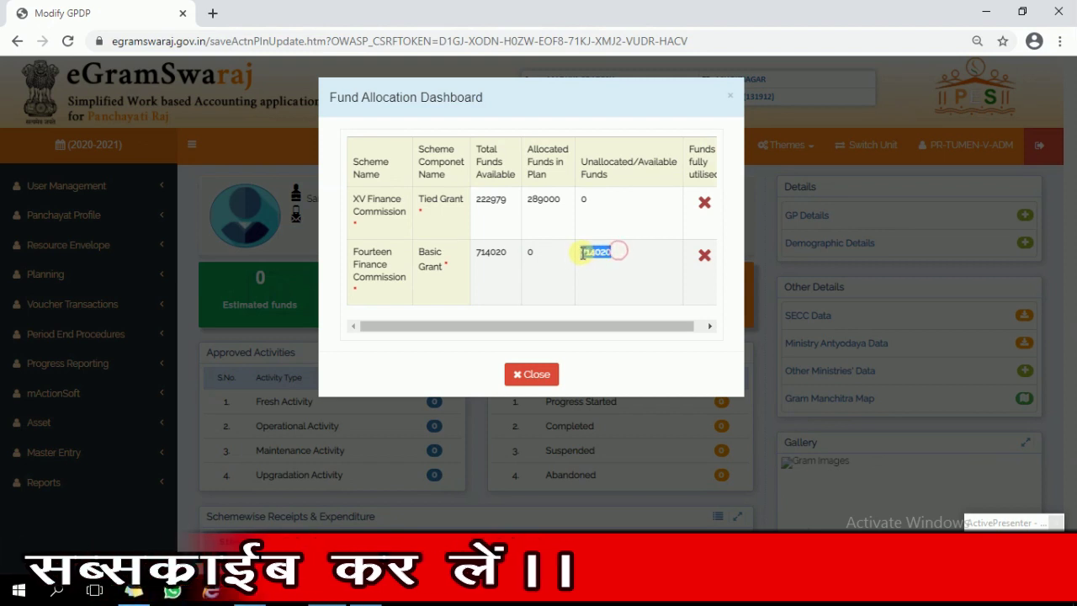
pyautogui.moveTo(604, 327); pyautogui.dragTo(570, 257)
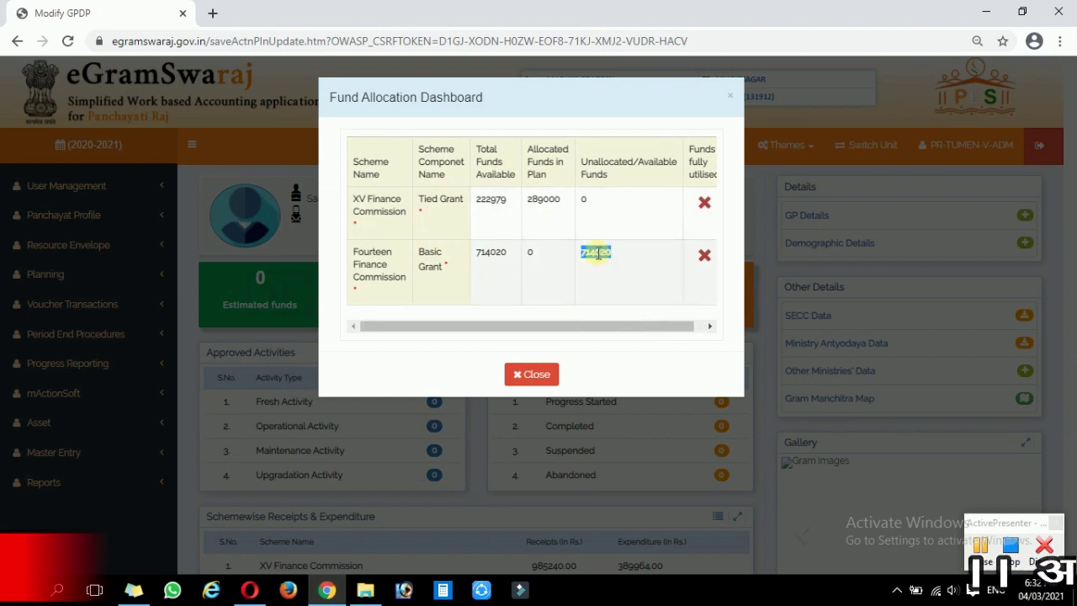
pyautogui.click(596, 253)
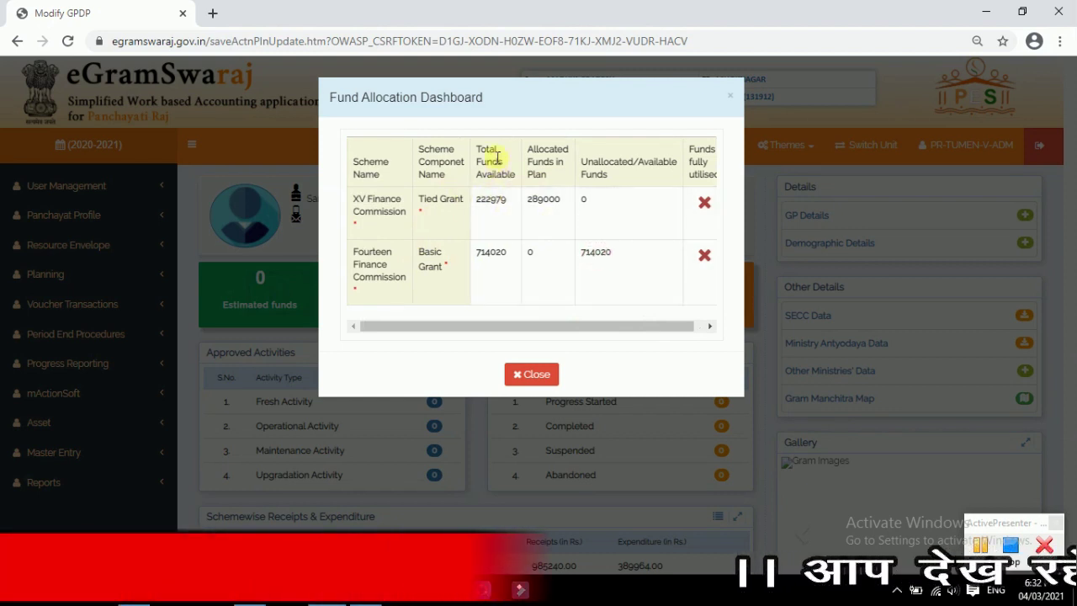
pyautogui.moveTo(423, 199); pyautogui.dragTo(515, 200)
pyautogui.click(439, 199)
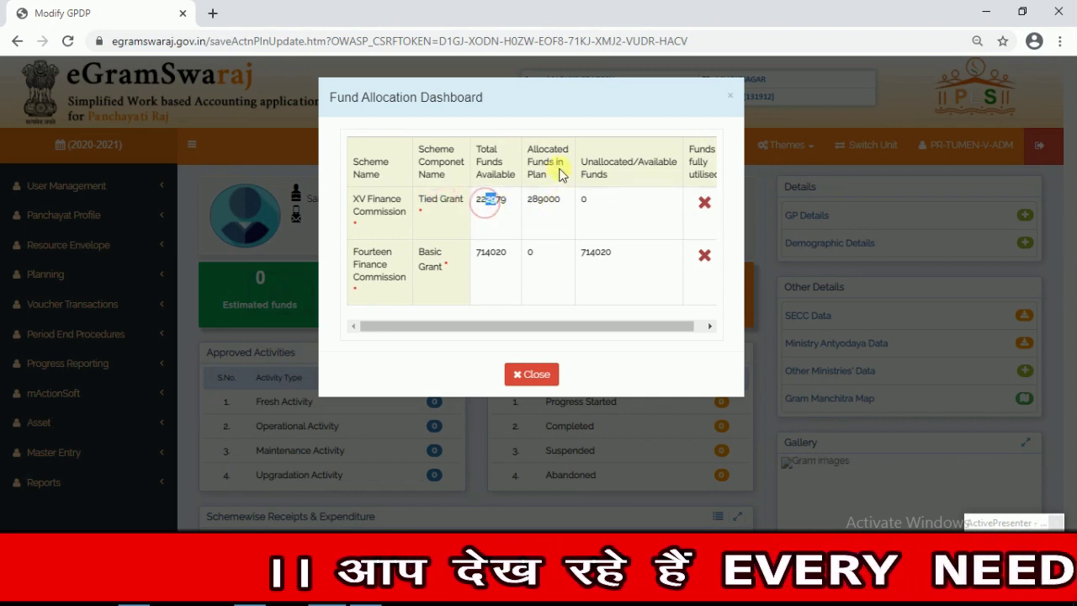
pyautogui.click(547, 199)
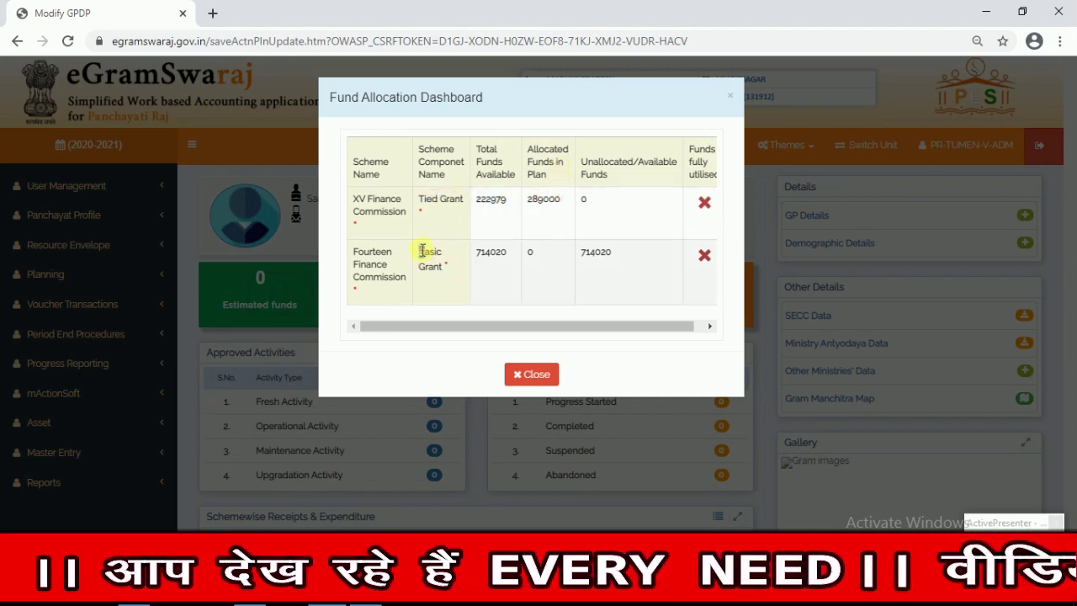
pyautogui.moveTo(420, 251); pyautogui.dragTo(440, 273)
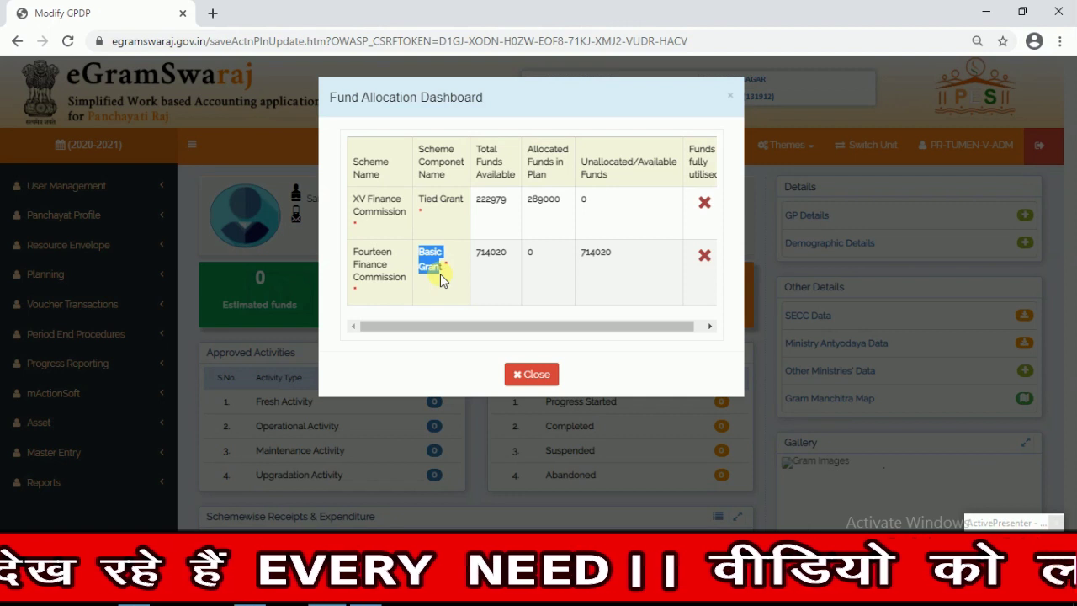
pyautogui.click(489, 252)
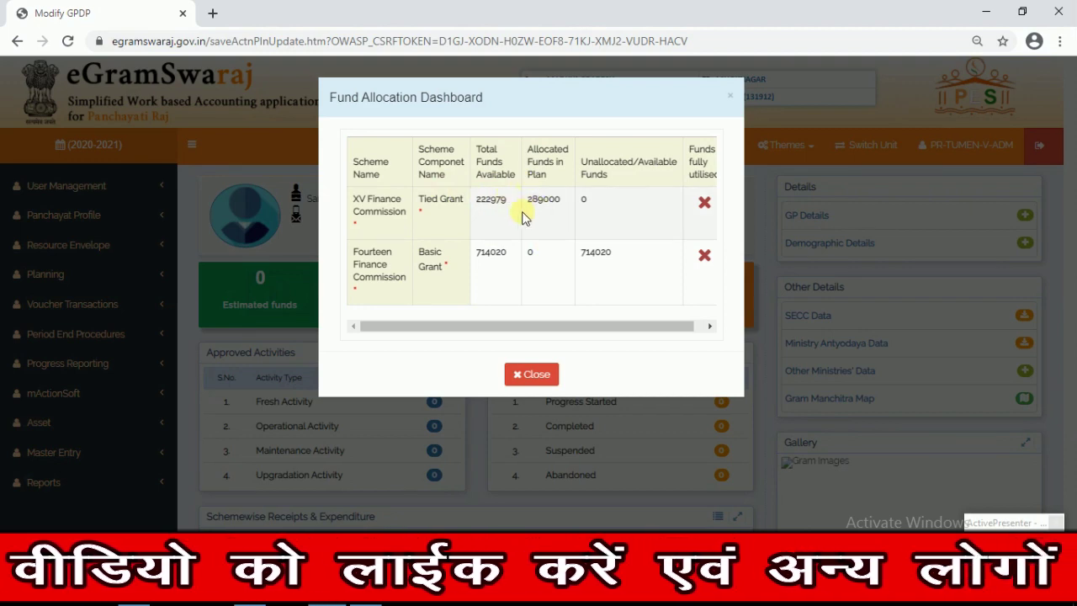
pyautogui.click(536, 376)
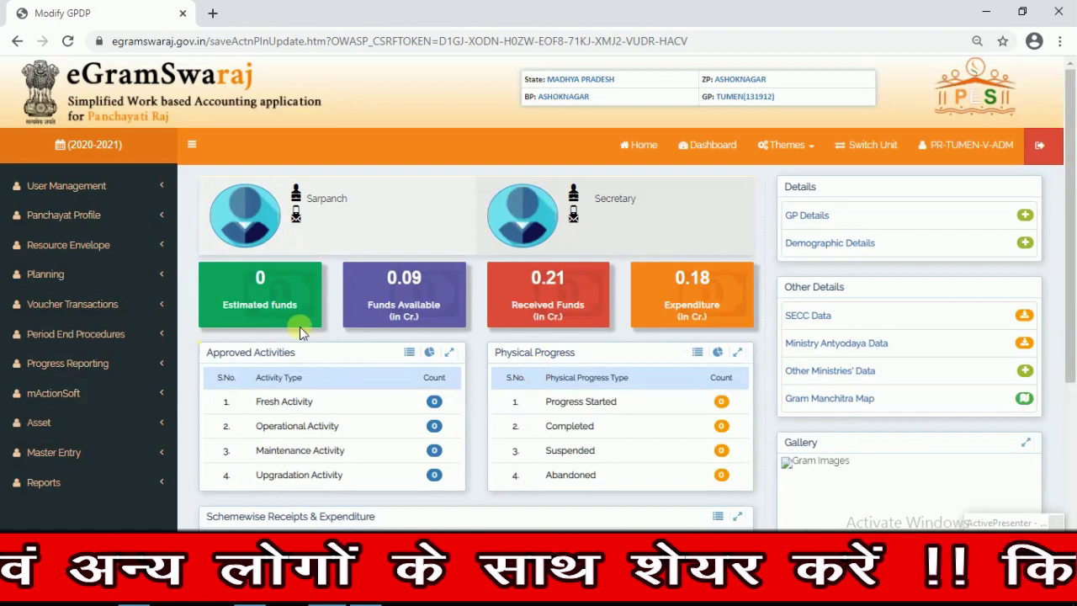
# Step: List the Gram Panchayat Development Plans with the status Plan Pending and open the supplementary plan for modification
pyautogui.click(45, 274)
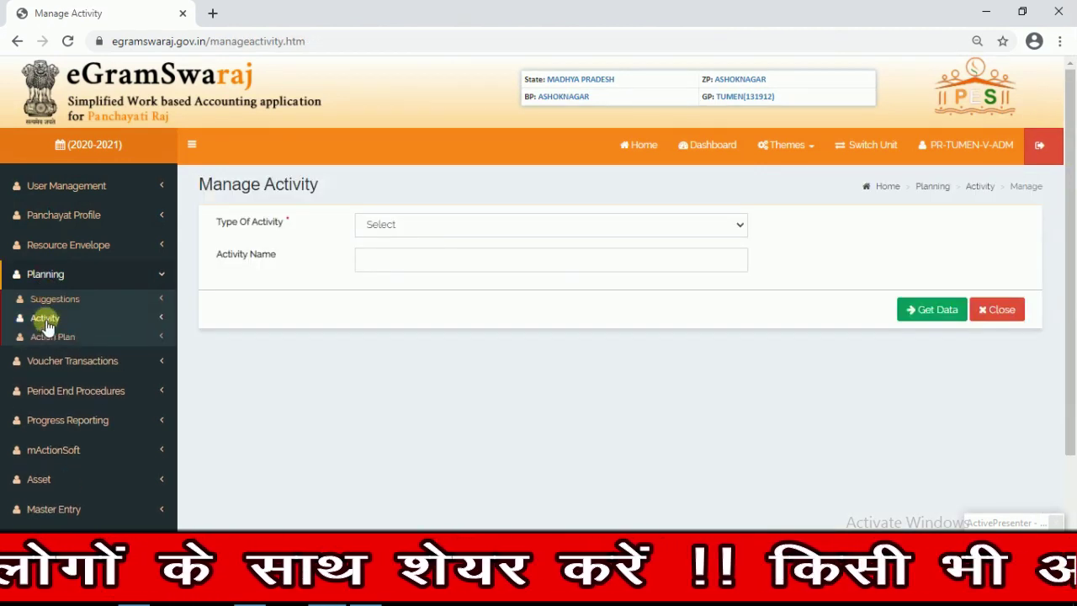
pyautogui.click(50, 338)
pyautogui.click(64, 376)
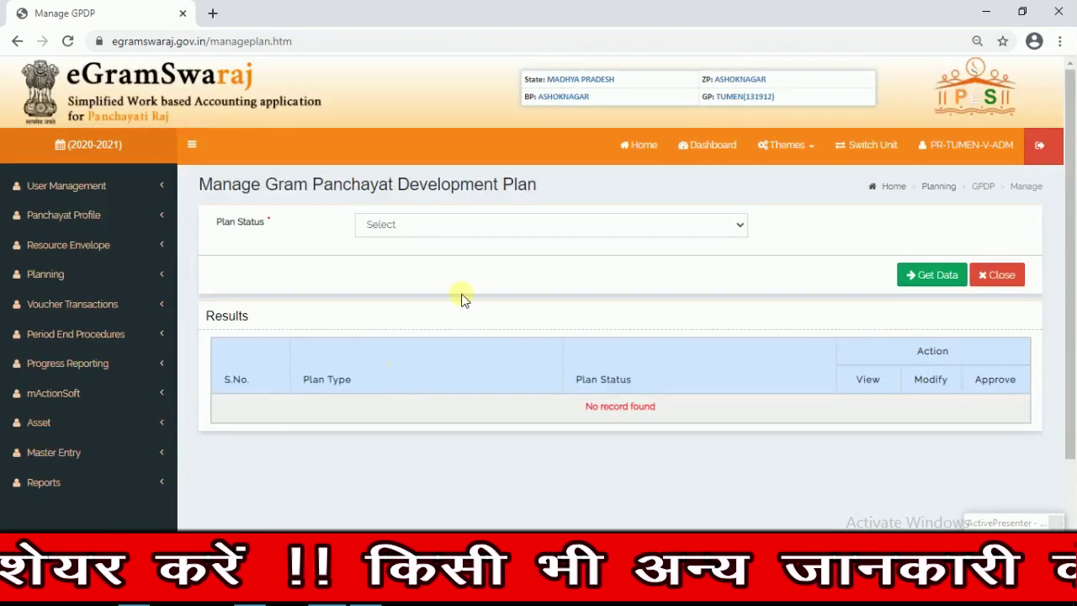
pyautogui.click(397, 225)
pyautogui.click(397, 257)
pyautogui.click(930, 272)
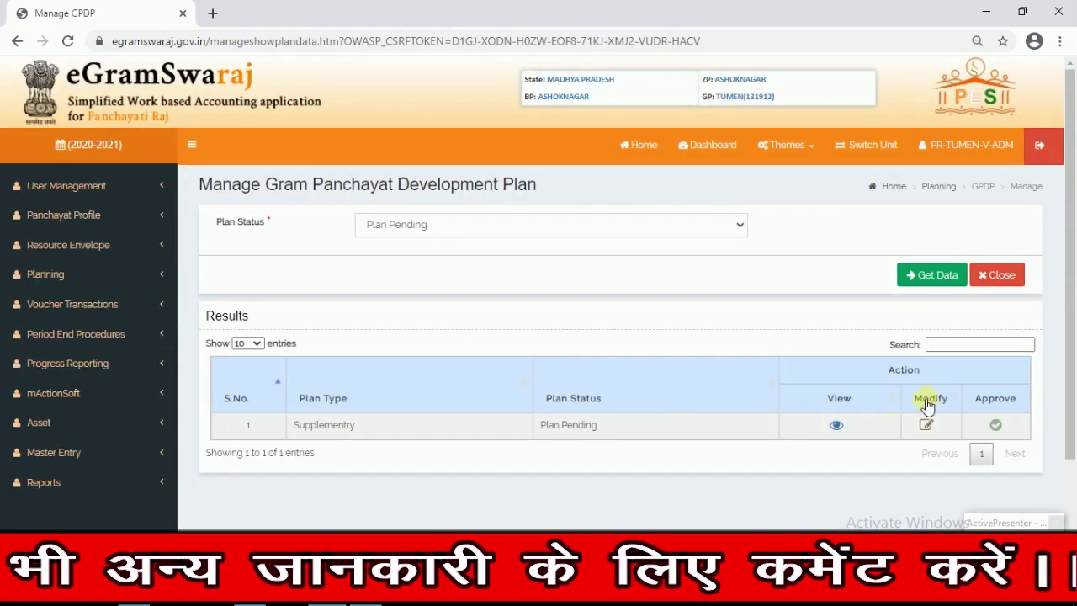
pyautogui.click(926, 425)
pyautogui.click(718, 138)
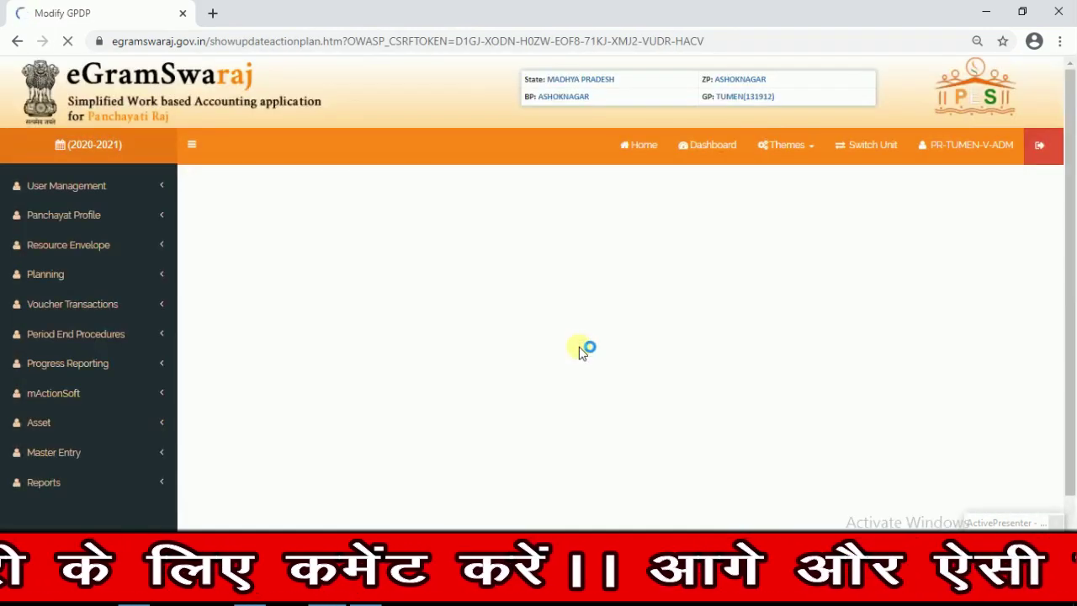
# Step: Try to revise the activity "Thos ewam Taral apshisht prabandhan kary SLWM" in the plan
pyautogui.scroll(-1, 825, 378)
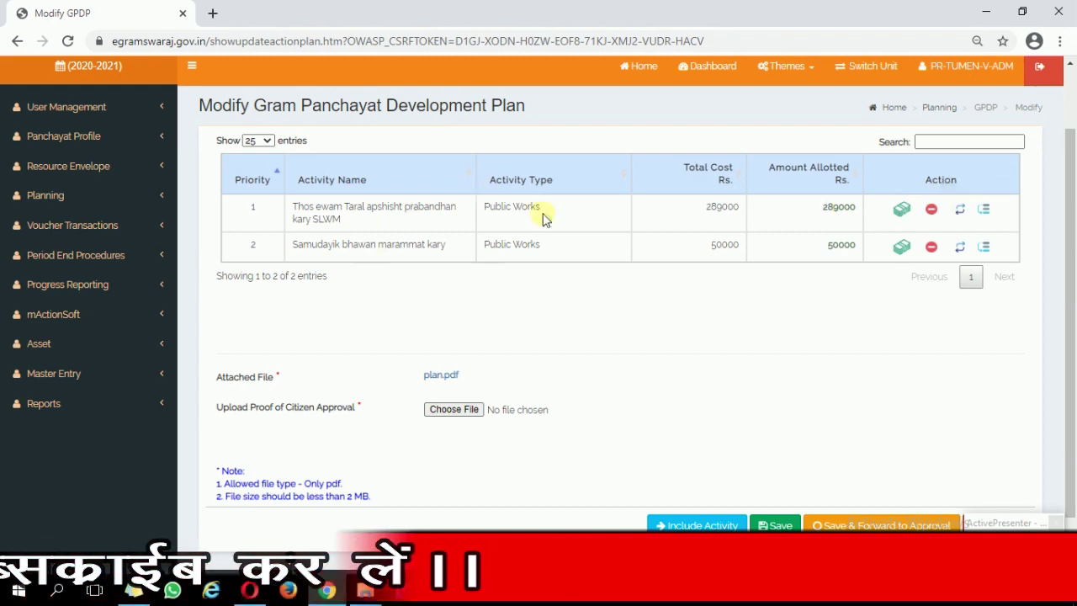
pyautogui.click(962, 216)
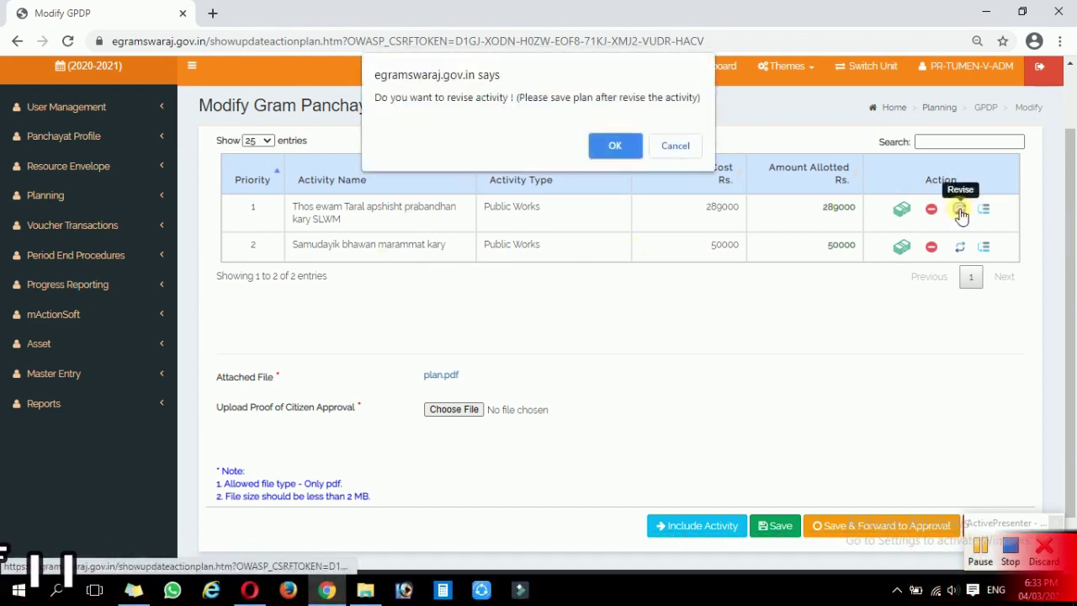
pyautogui.click(607, 141)
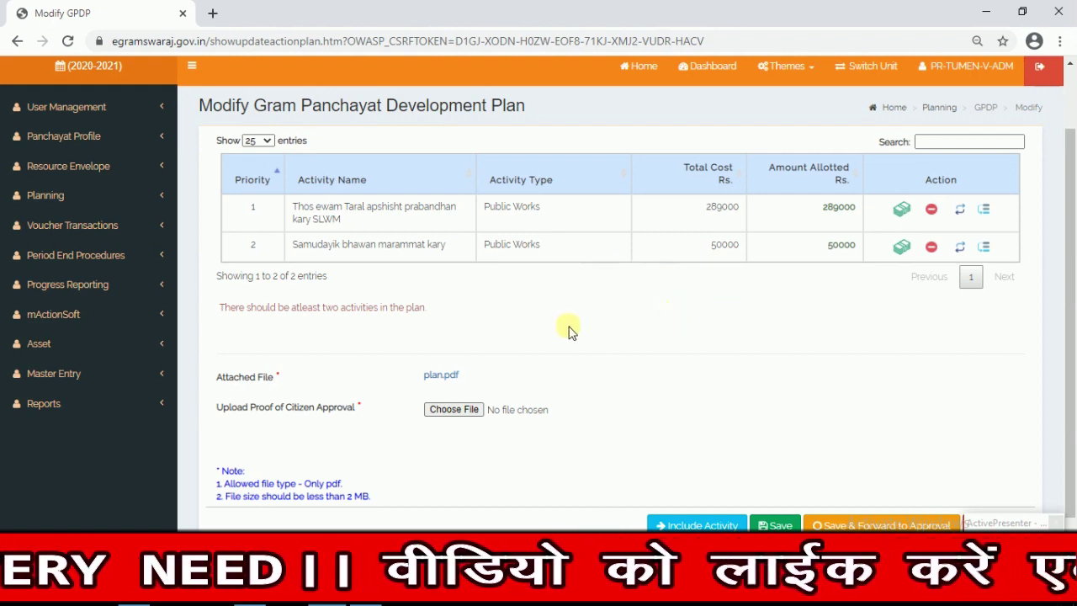
# Step: Include the CC road, Choupal nirman and Sarvjanik sthano par LED lighting activities in the plan
pyautogui.scroll(-1, 712, 509)
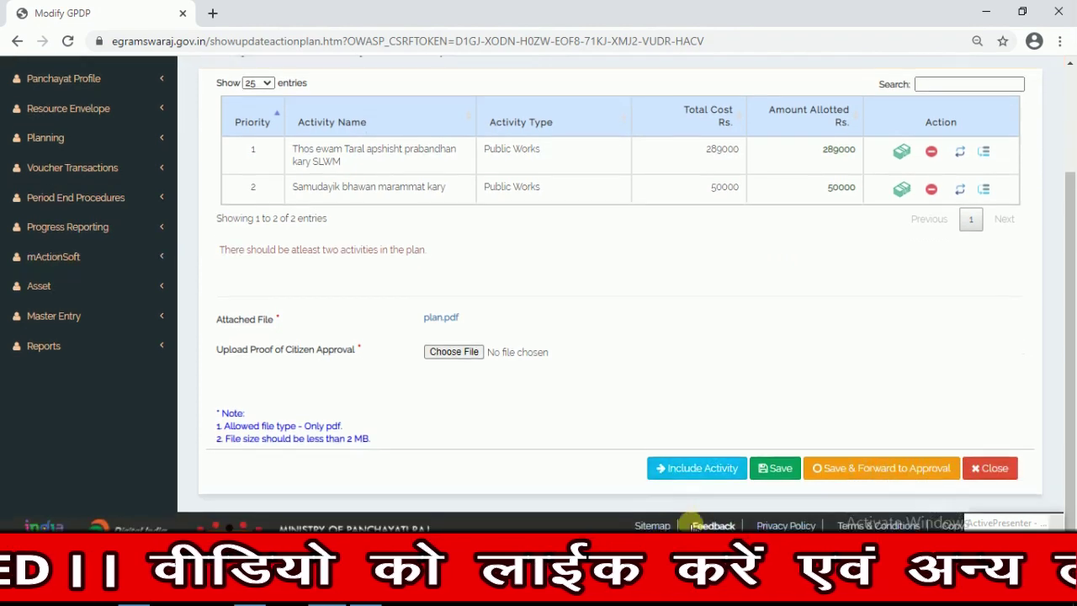
pyautogui.click(697, 523)
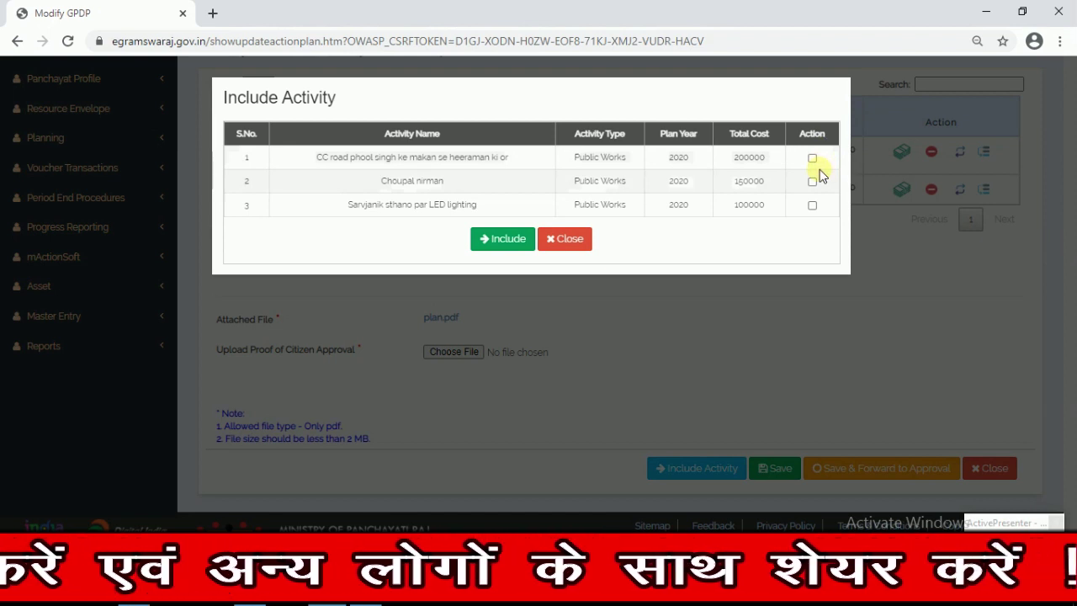
pyautogui.click(812, 158)
pyautogui.click(812, 182)
pyautogui.click(812, 205)
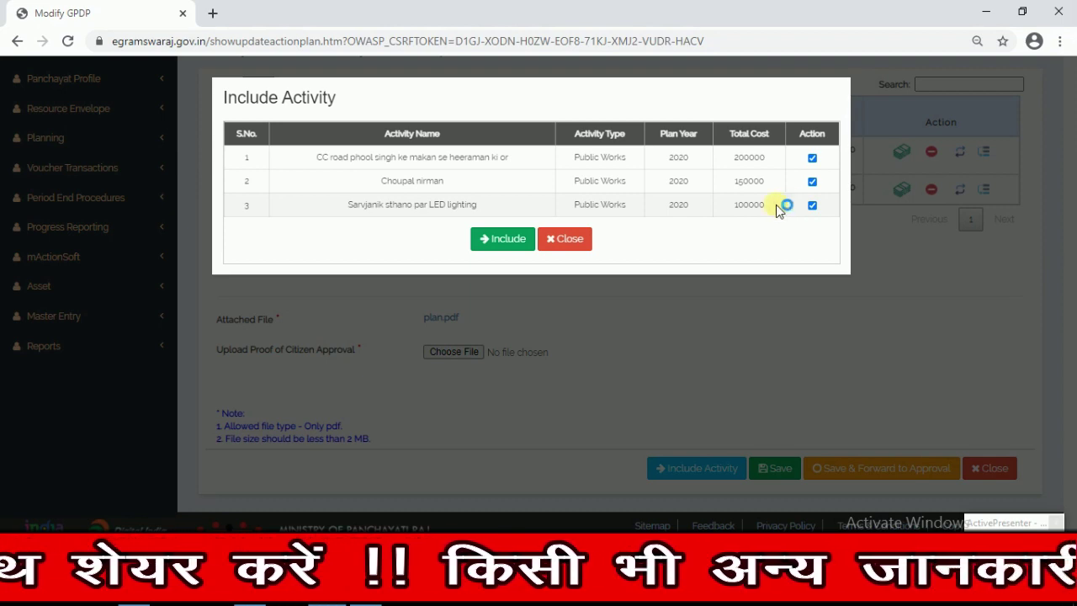
pyautogui.click(505, 239)
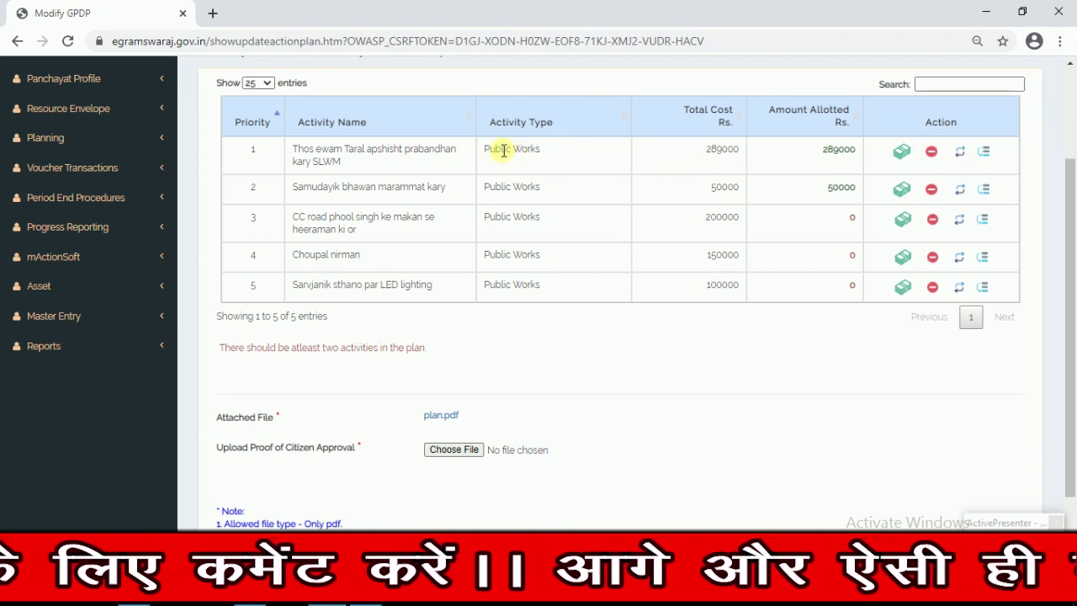
# Step: Send the "Thos ewam Taral apshisht prabandhan kary SLWM" activity out of the plan for revision
pyautogui.click(960, 152)
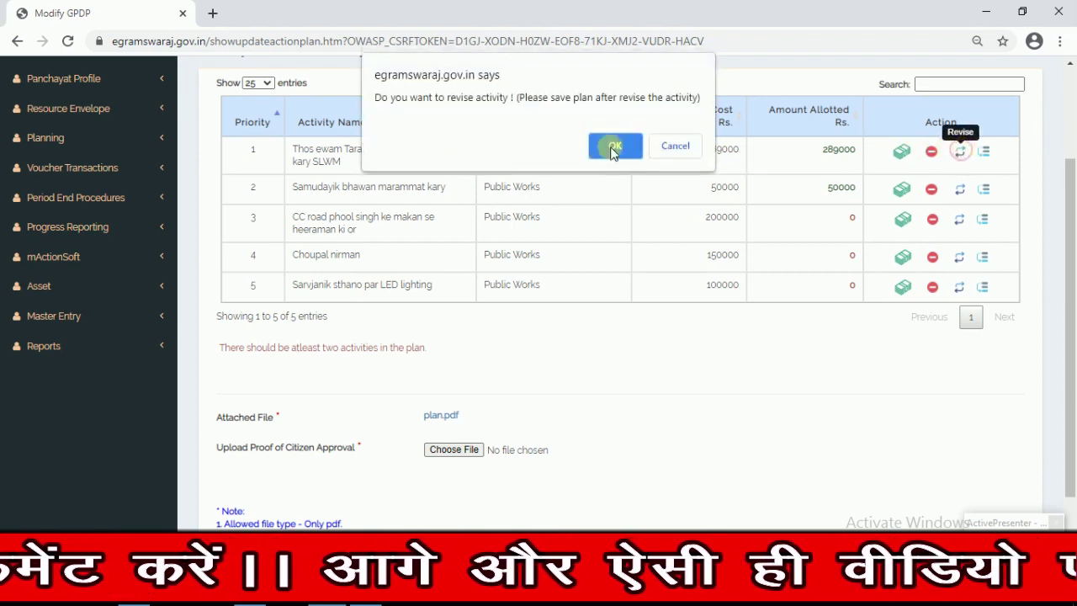
pyautogui.click(613, 147)
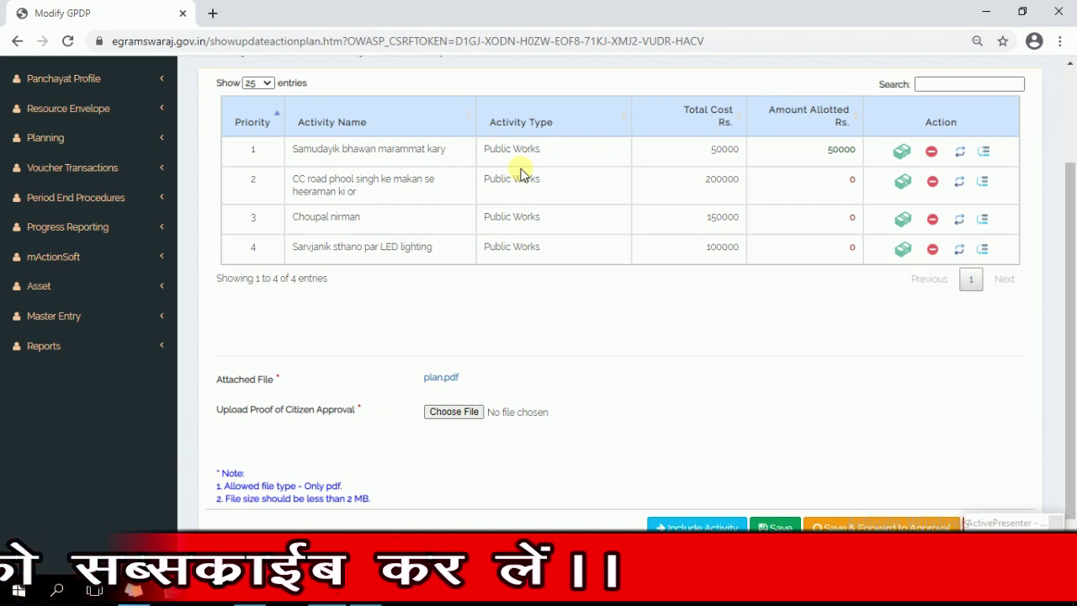
# Step: Send the CC road activity out of the plan for revision as well, and save the plan
pyautogui.moveTo(294, 179); pyautogui.dragTo(379, 195)
pyautogui.click(356, 180)
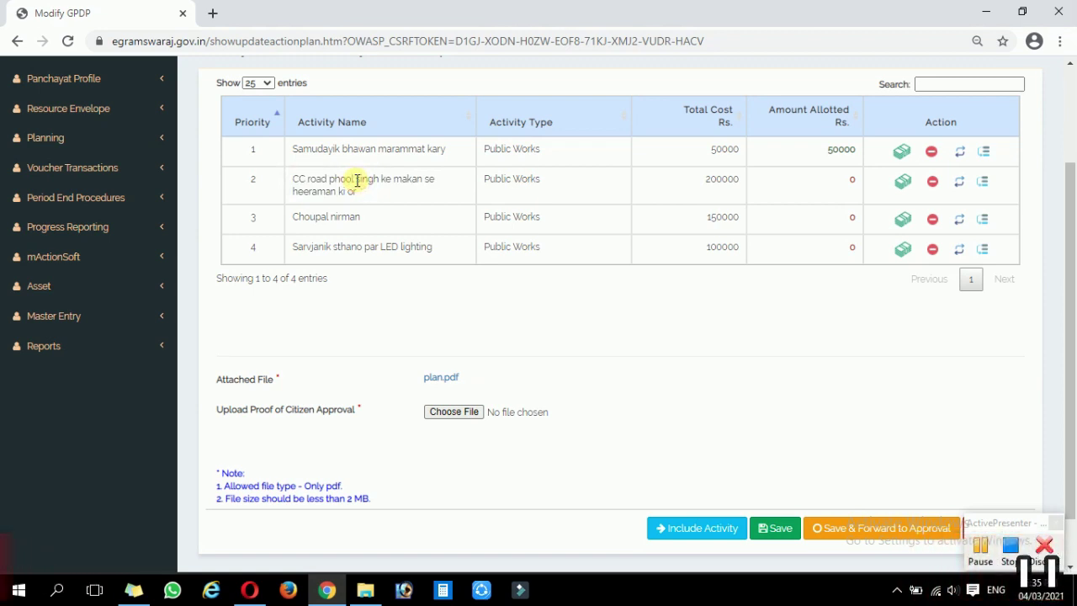
pyautogui.moveTo(317, 149); pyautogui.dragTo(413, 149)
pyautogui.click(410, 151)
pyautogui.moveTo(303, 178); pyautogui.dragTo(402, 191)
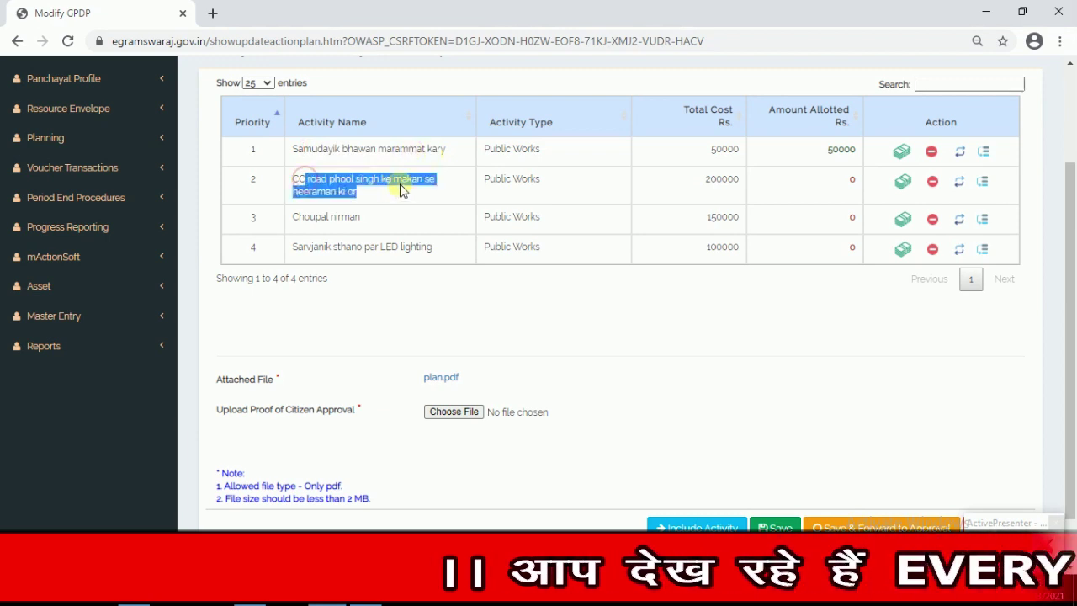
pyautogui.click(960, 183)
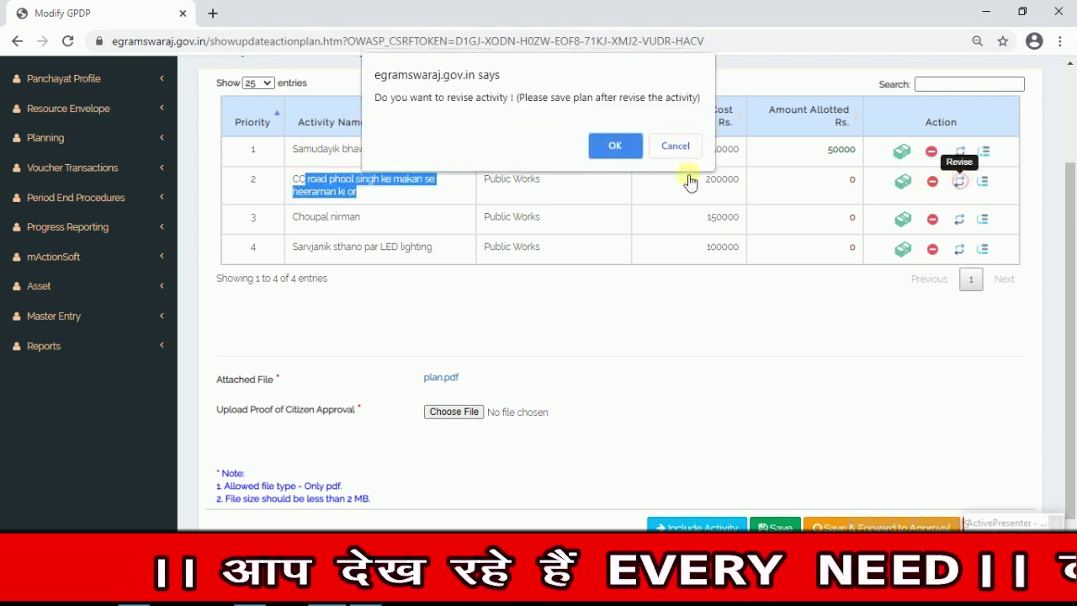
pyautogui.click(606, 145)
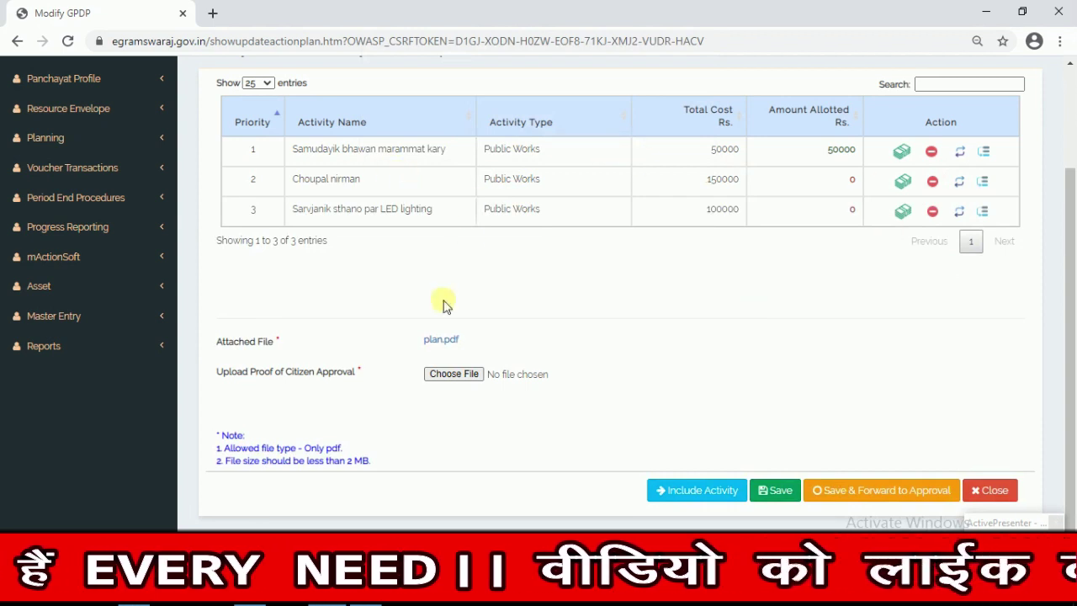
pyautogui.click(777, 492)
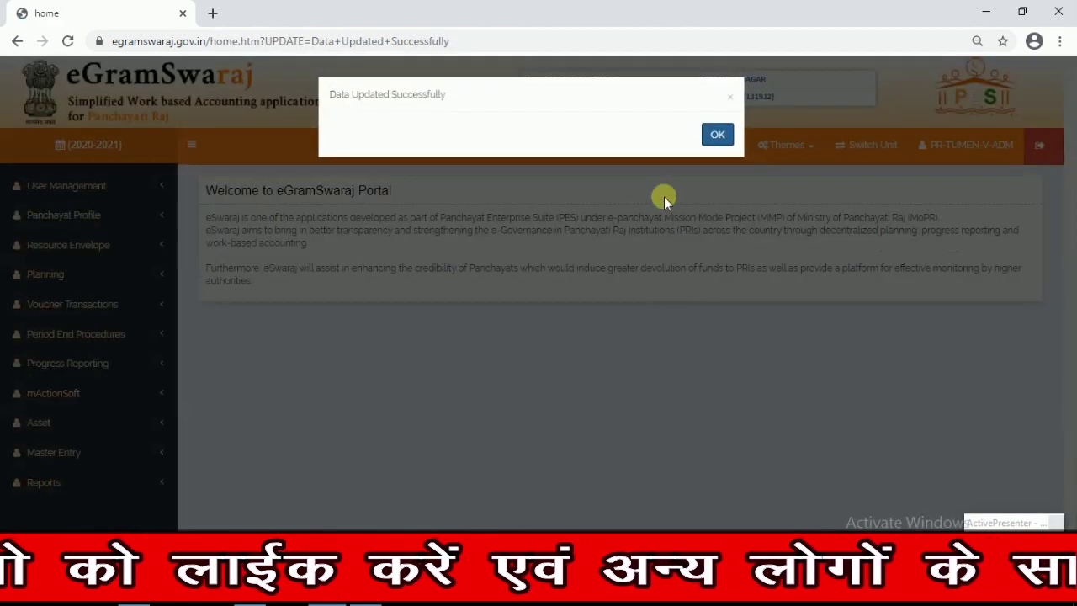
pyautogui.click(715, 136)
# Step: Open the activity management page and list all activities of the type Public Works
pyautogui.click(59, 274)
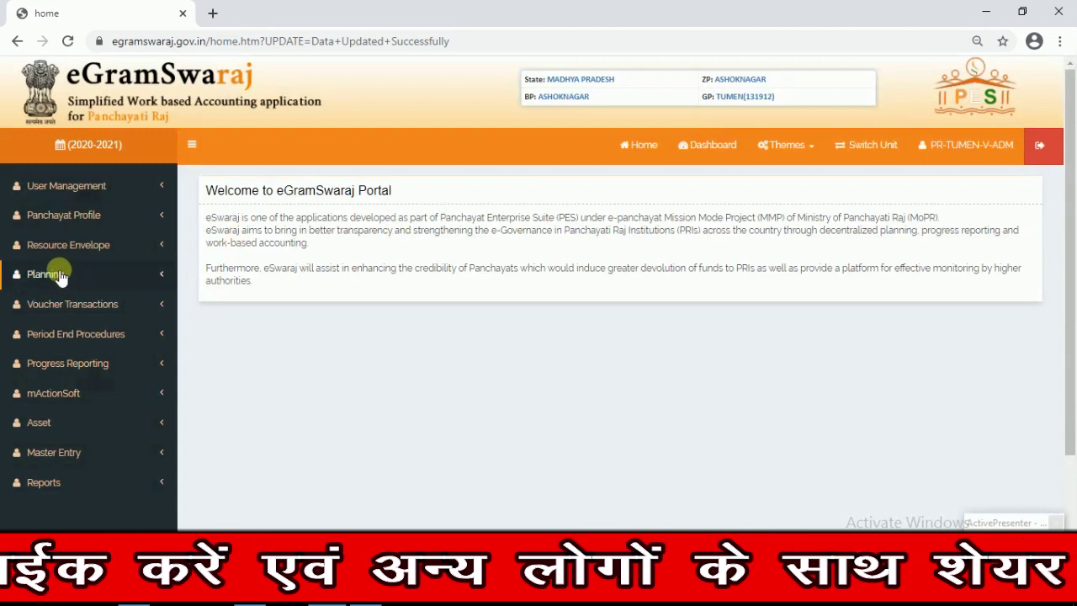
pyautogui.click(46, 318)
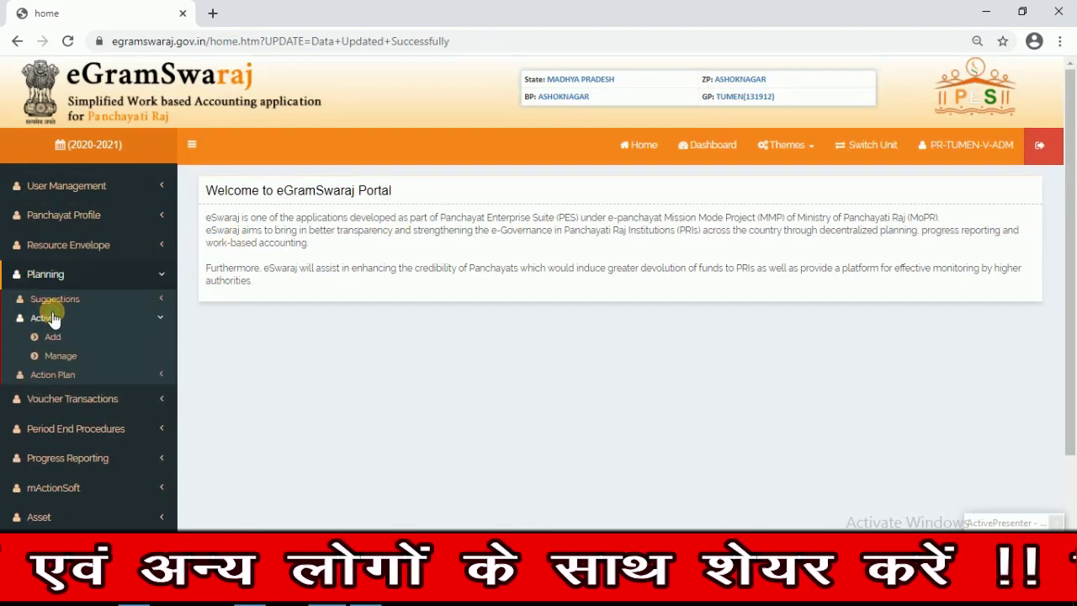
pyautogui.click(70, 361)
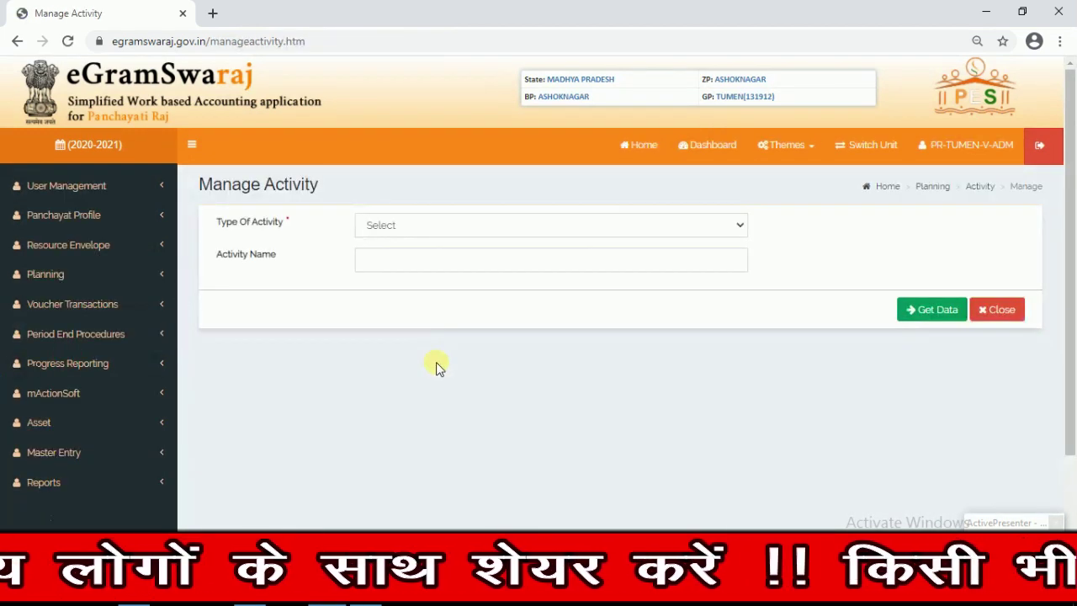
pyautogui.click(402, 225)
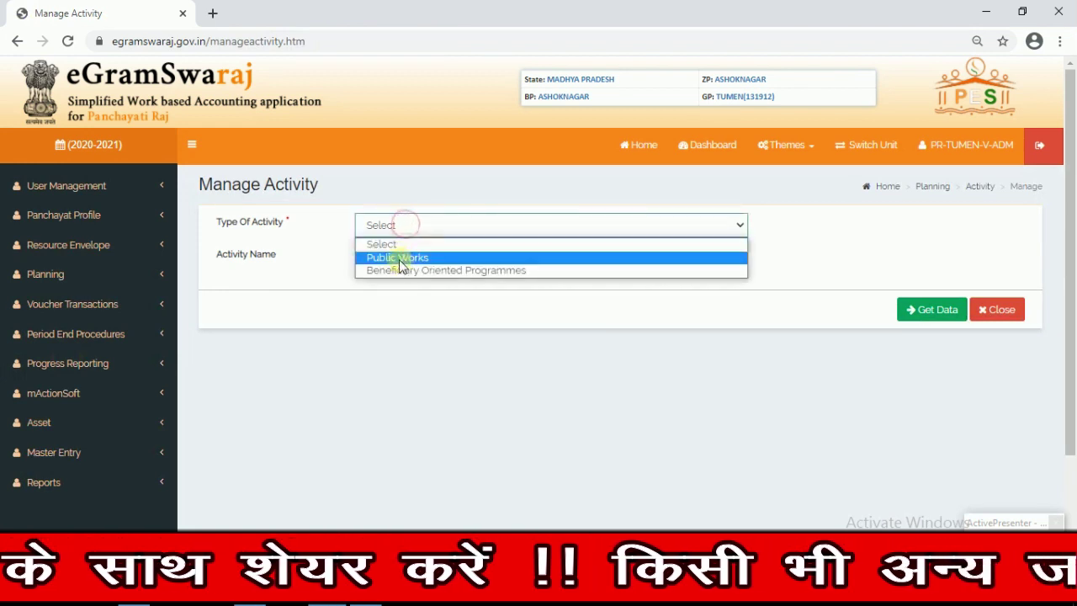
pyautogui.click(400, 257)
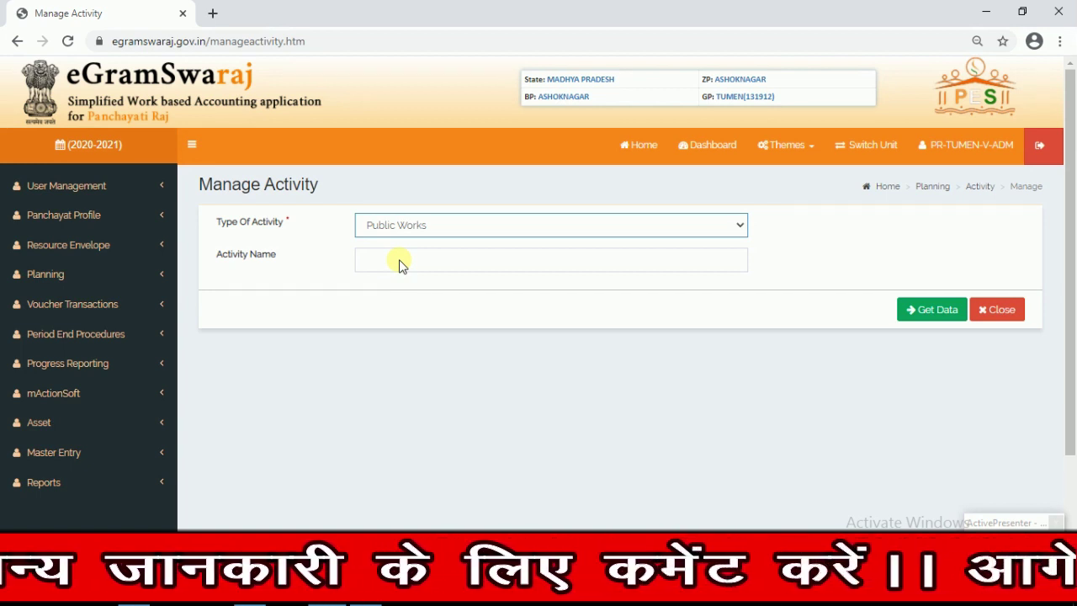
pyautogui.click(925, 308)
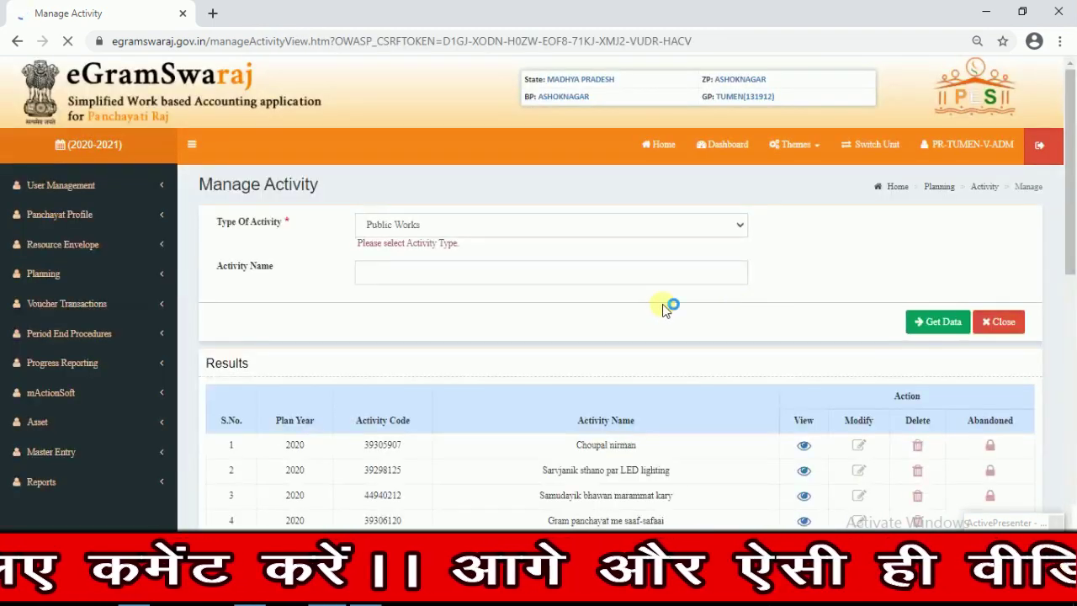
# Step: Show 100 entries in the activity list and locate the SLWM activity, checking which activities can be modified
pyautogui.scroll(-1, 662, 308)
pyautogui.click(246, 299)
pyautogui.click(241, 344)
pyautogui.click(425, 264)
pyautogui.scroll(-5, 505, 277)
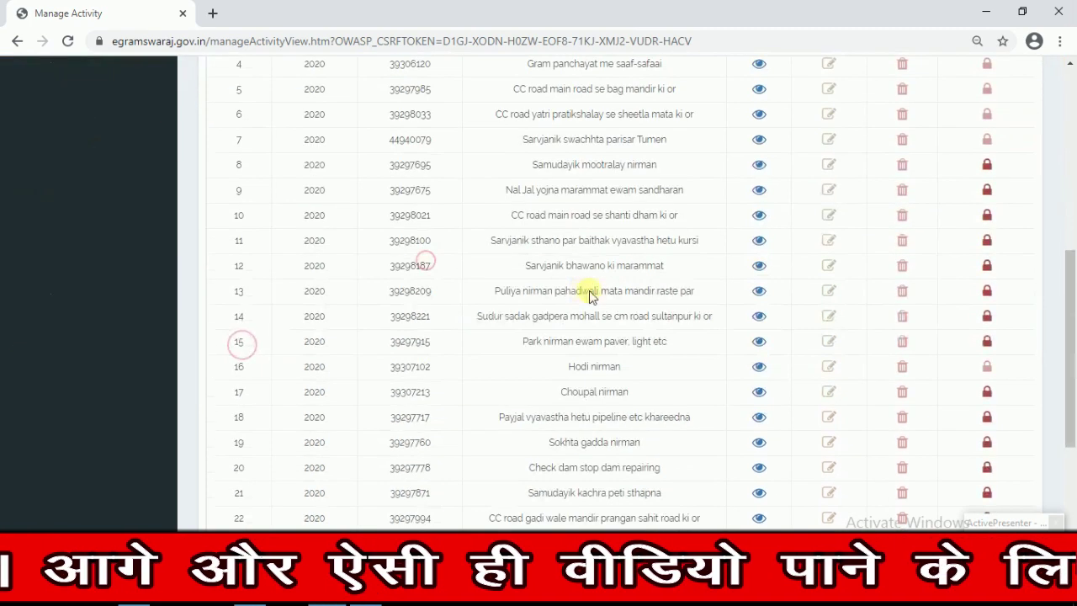
pyautogui.scroll(-4, 642, 294)
pyautogui.scroll(10, 642, 296)
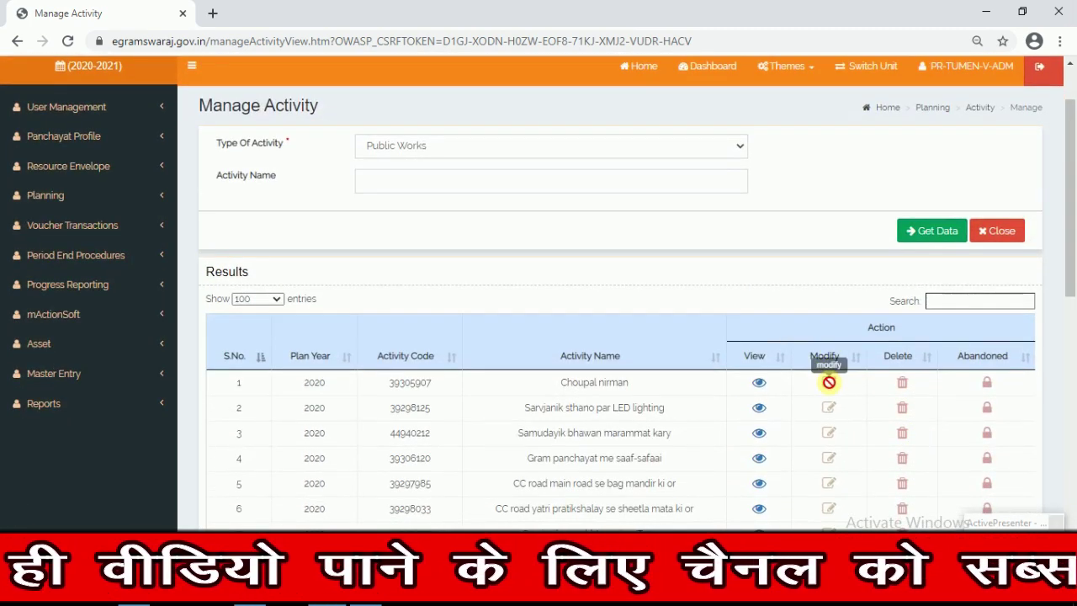
pyautogui.scroll(-8, 837, 375)
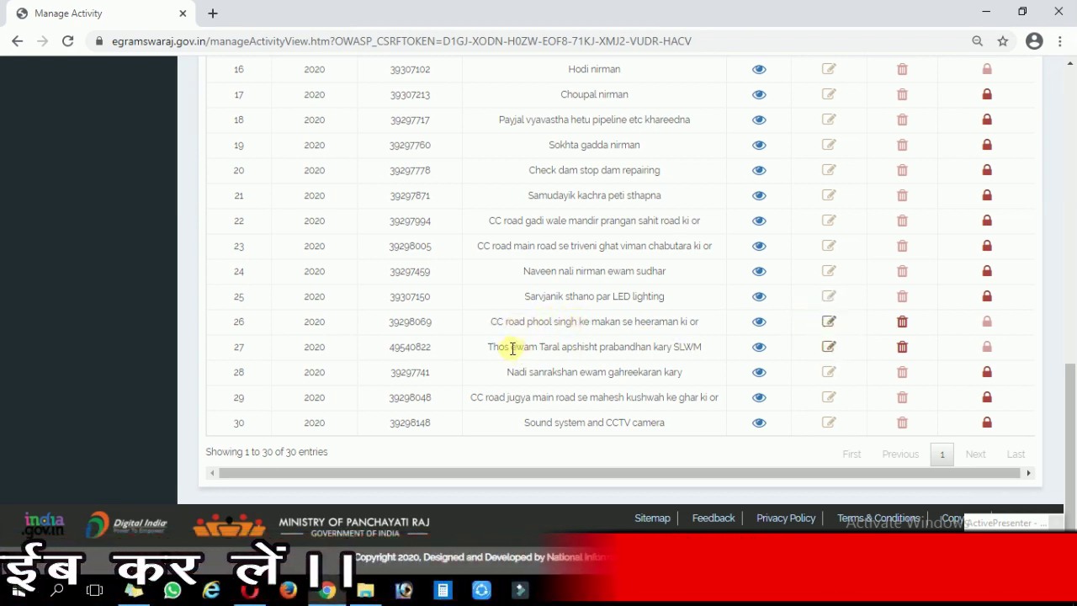
# Step: Modify the "Thos ewam Taral apshisht prabandhan kary SLWM" activity: set its estimated total cost to 222979, then save and forward it
pyautogui.click(830, 349)
pyautogui.click(717, 137)
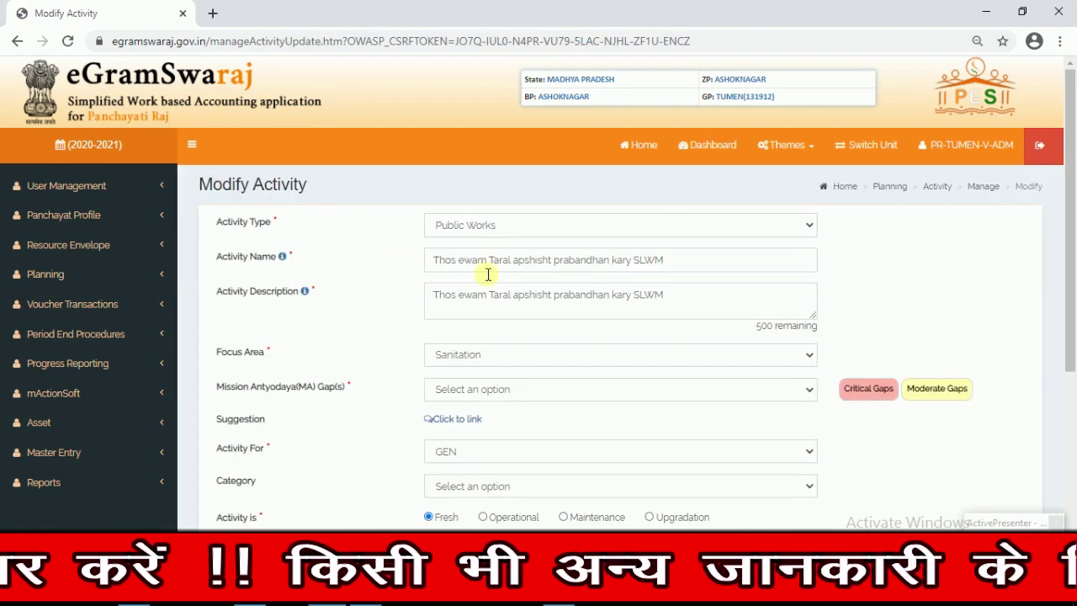
pyautogui.scroll(-4, 396, 260)
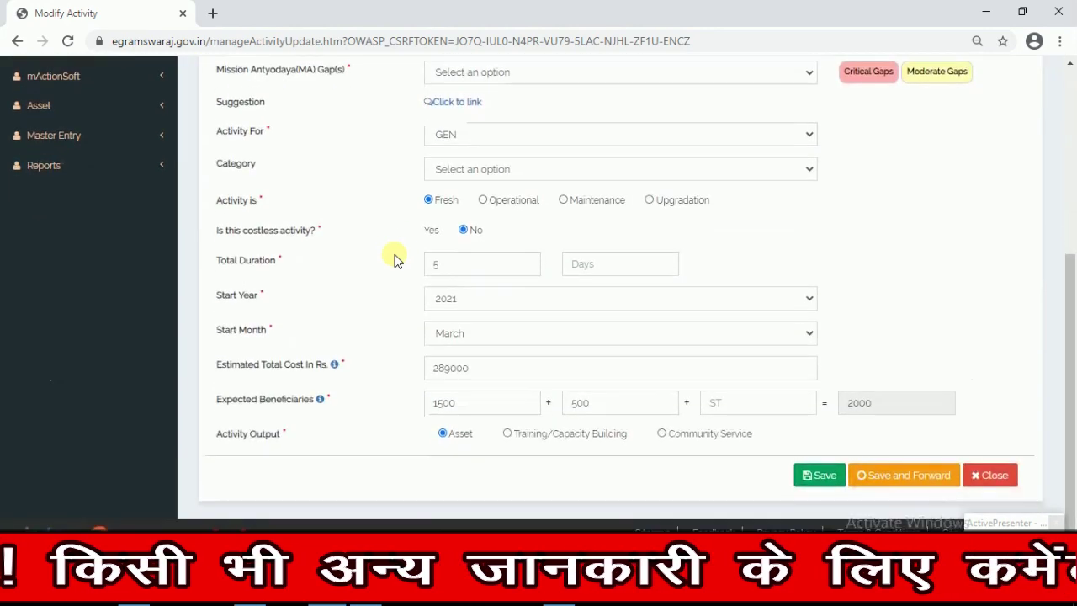
pyautogui.doubleClick(492, 360)
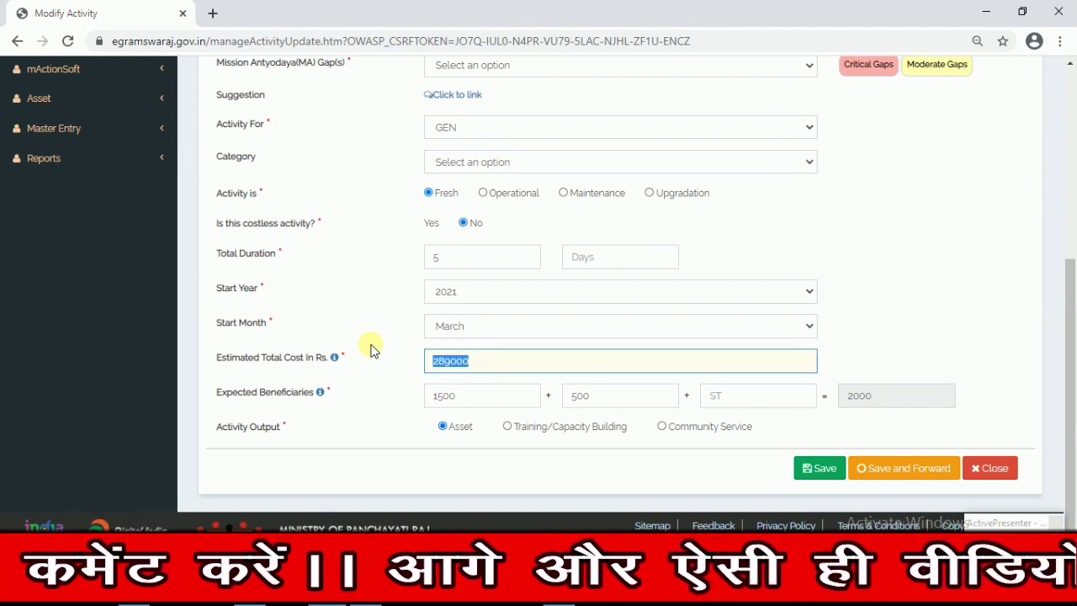
pyautogui.write('222979')
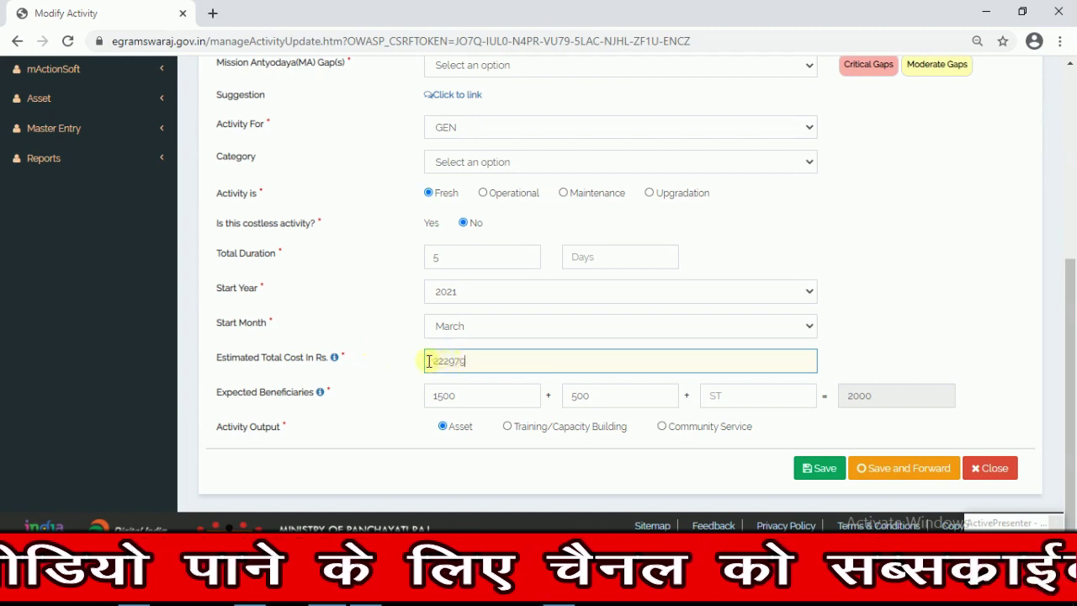
pyautogui.click(891, 473)
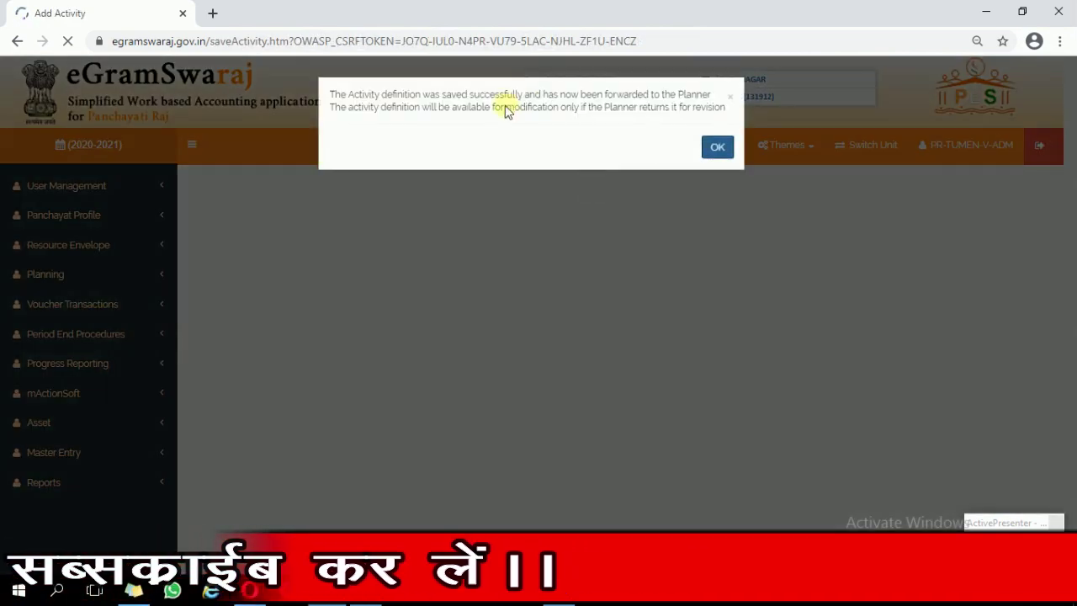
pyautogui.click(716, 145)
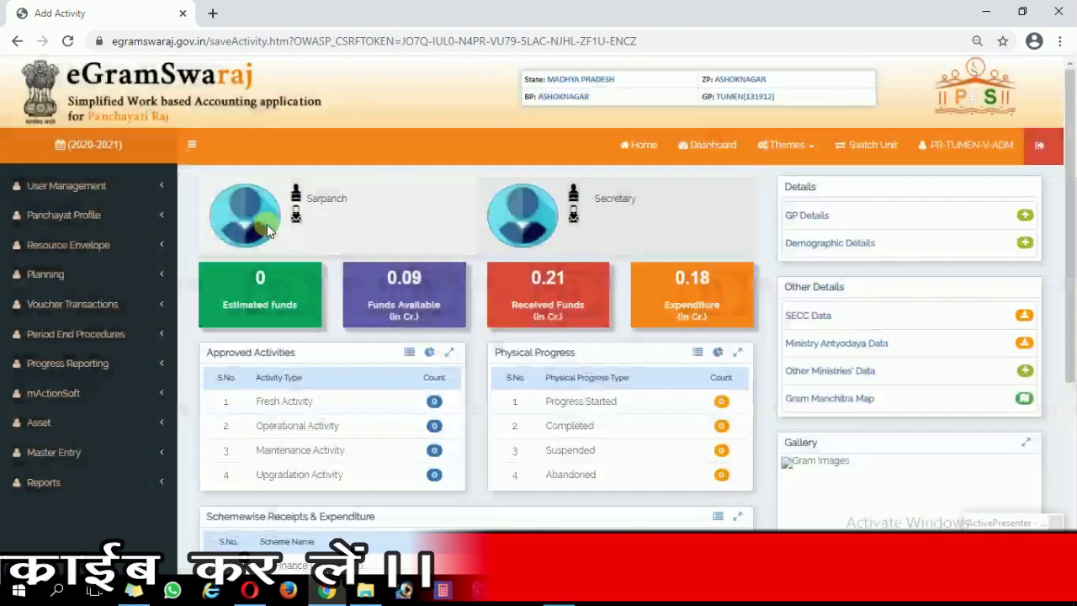
# Step: Return to the activity management page, list all Public Works activities, and show 100 entries
pyautogui.click(46, 273)
pyautogui.click(46, 319)
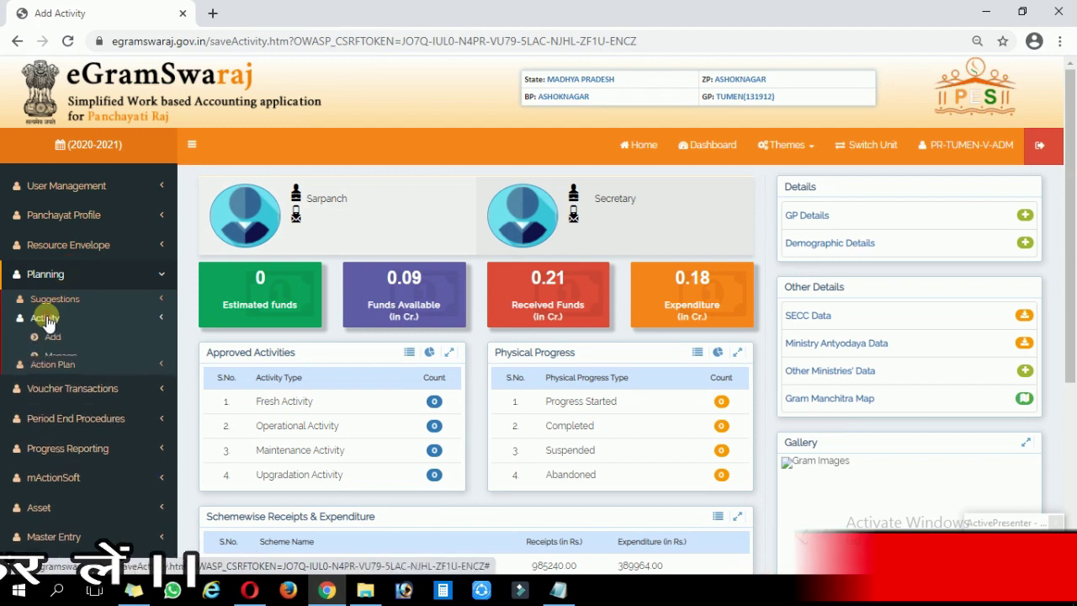
pyautogui.click(55, 353)
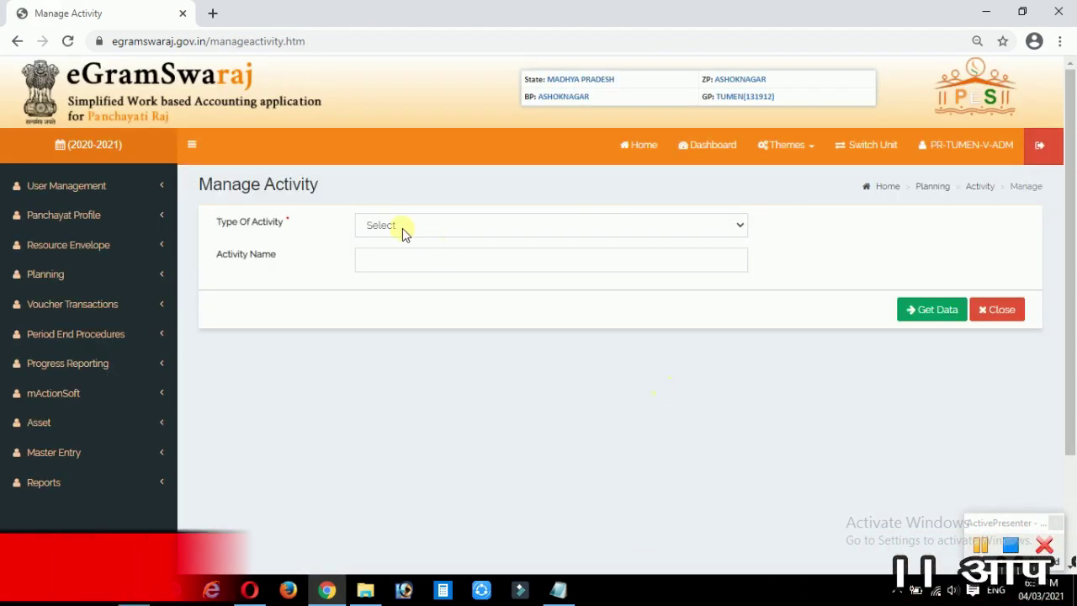
pyautogui.click(400, 226)
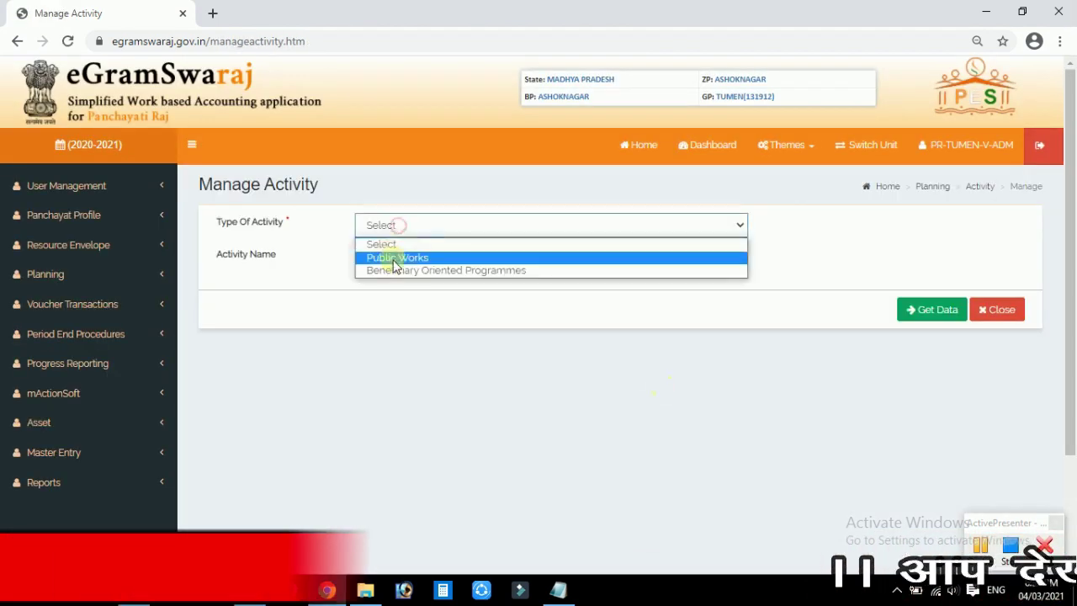
pyautogui.click(395, 257)
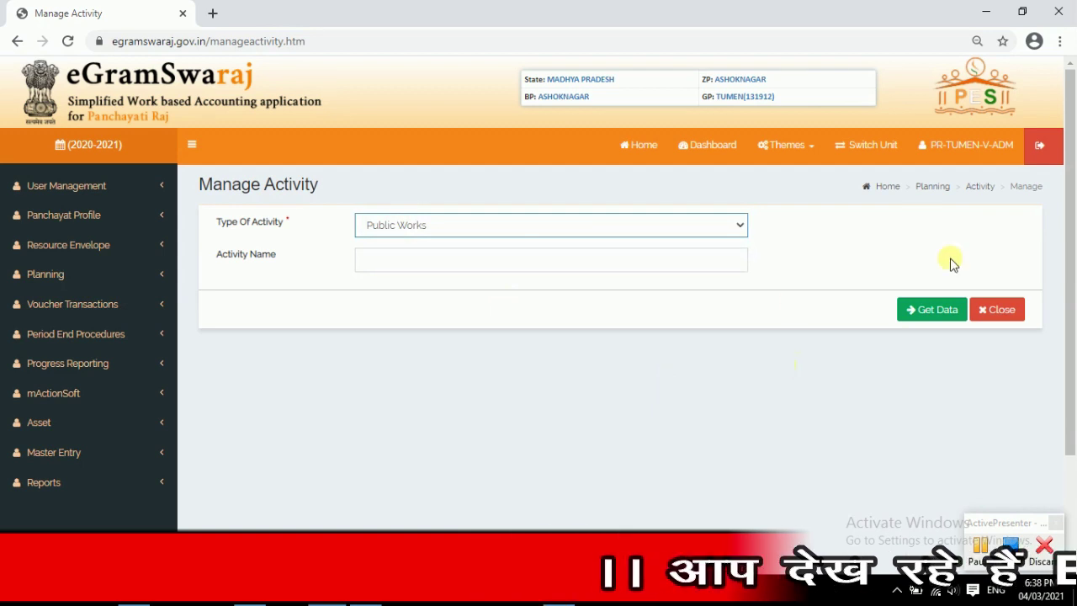
pyautogui.click(925, 311)
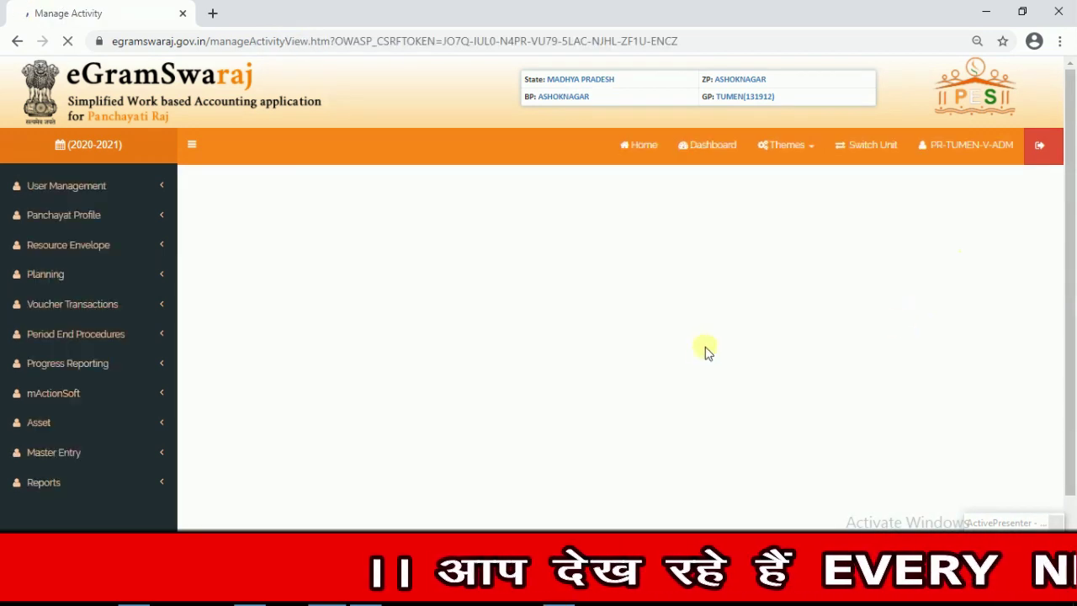
pyautogui.click(253, 378)
pyautogui.click(252, 430)
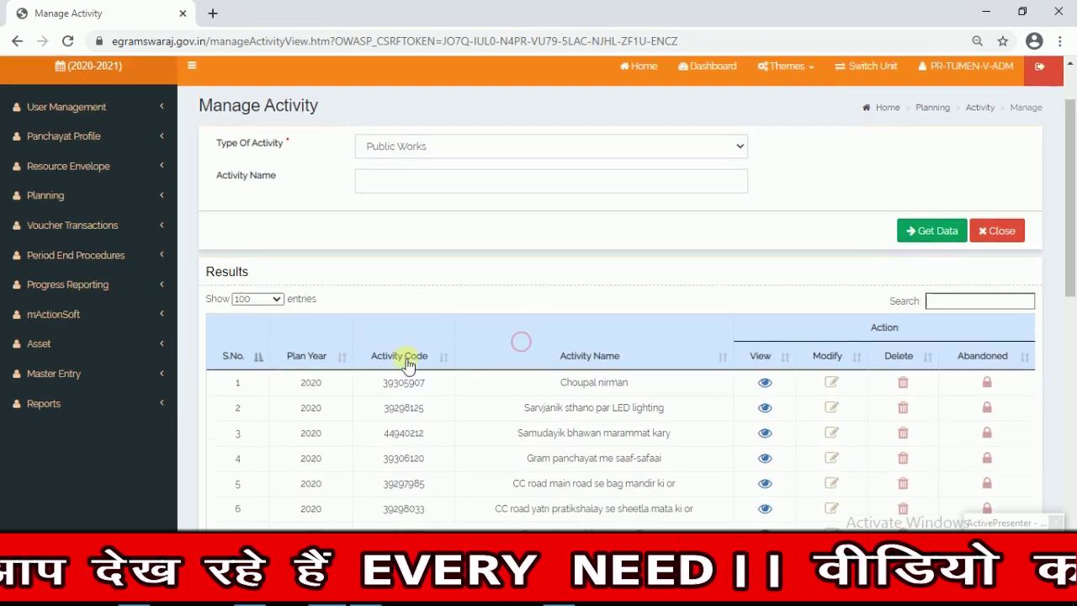
pyautogui.scroll(-8, 774, 367)
pyautogui.scroll(-2, 780, 367)
pyautogui.moveTo(538, 347); pyautogui.dragTo(628, 348)
pyautogui.click(830, 346)
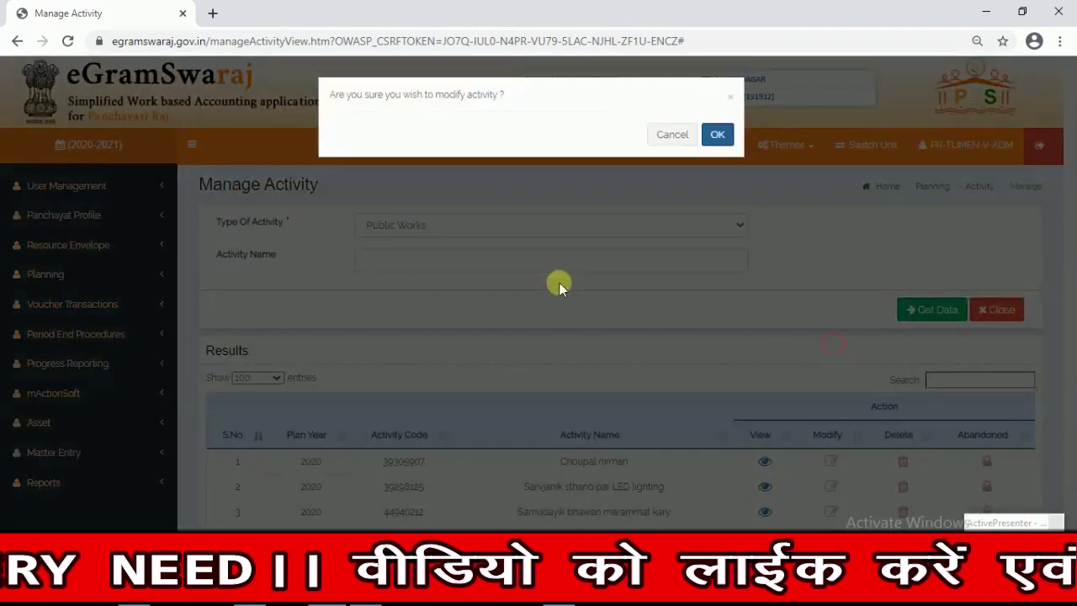
pyautogui.click(718, 133)
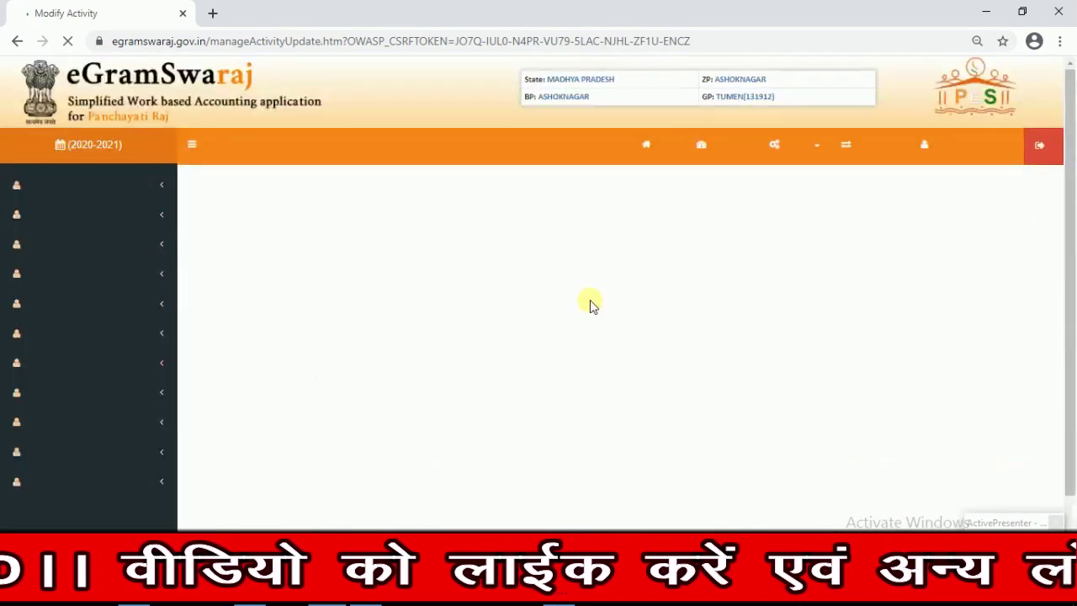
# Step: Choose the start month for the CC road activity, then save and forward it to the planner
pyautogui.scroll(-4, 592, 303)
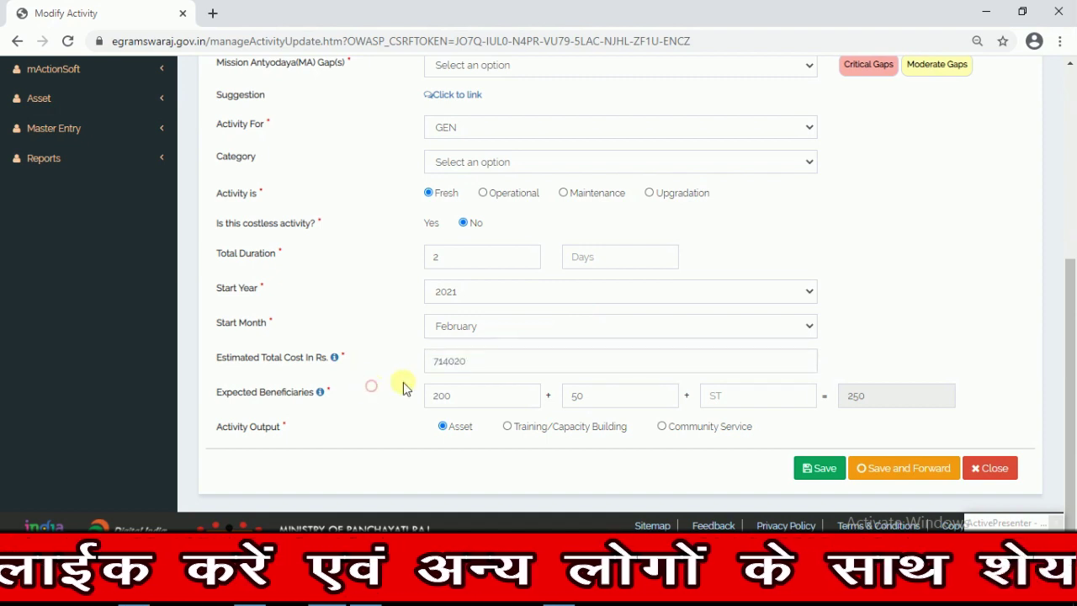
pyautogui.click(502, 326)
pyautogui.click(461, 385)
pyautogui.click(392, 318)
pyautogui.click(900, 469)
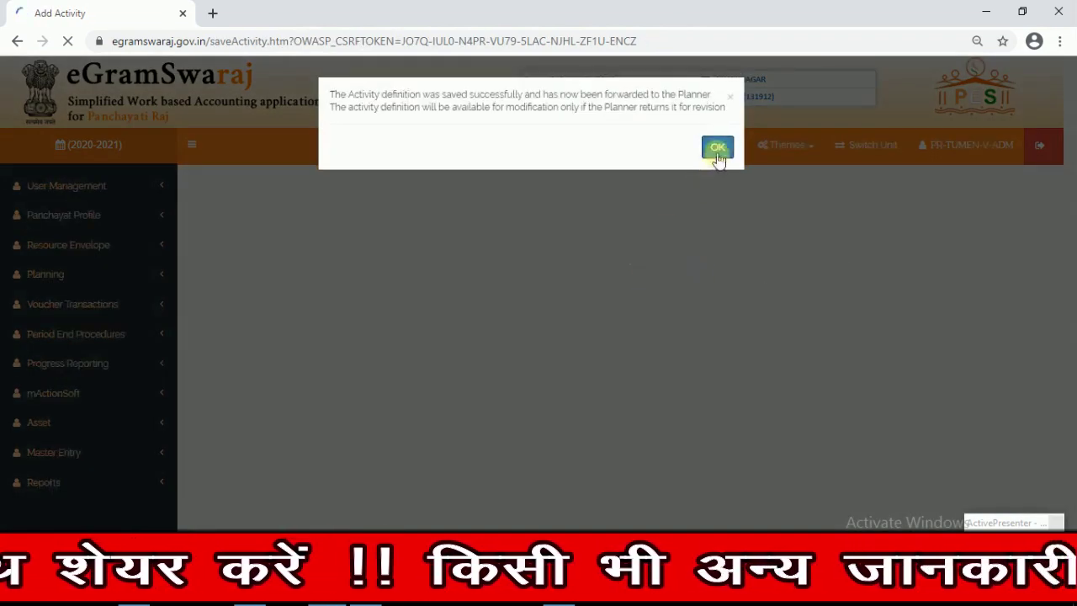
pyautogui.click(715, 149)
# Step: Open the development plan management page, list plans with status Plan Pending, and open the supplementary plan for modification
pyautogui.click(52, 276)
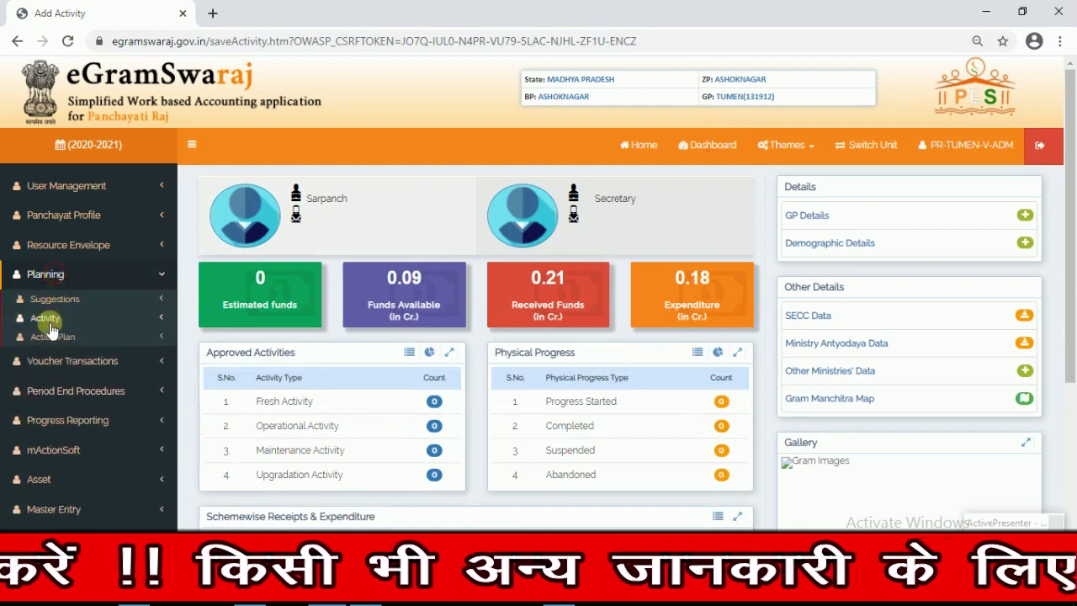
pyautogui.click(50, 336)
pyautogui.click(64, 374)
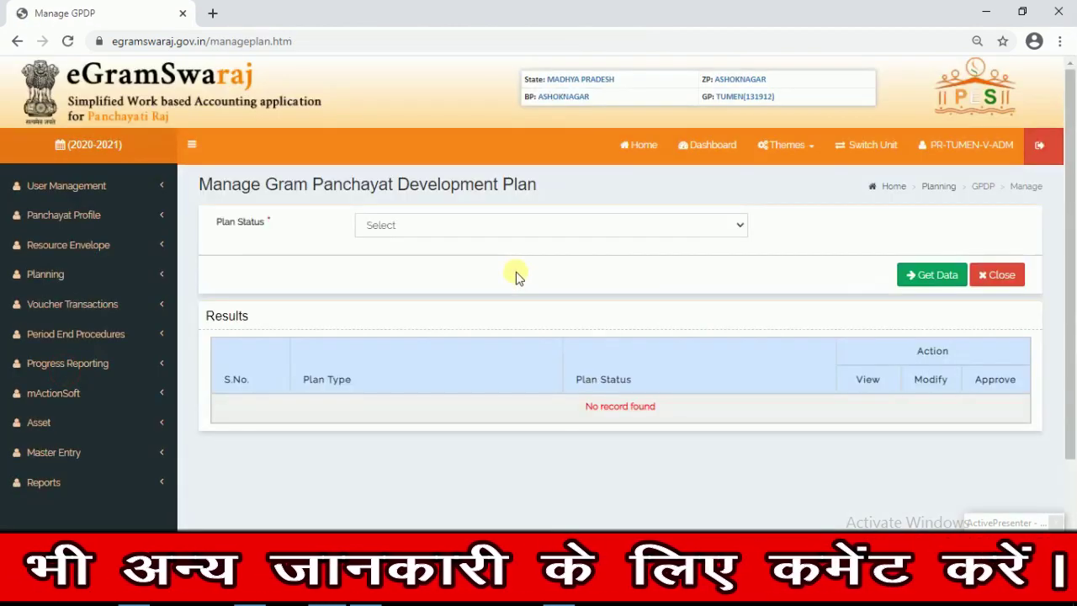
pyautogui.click(393, 226)
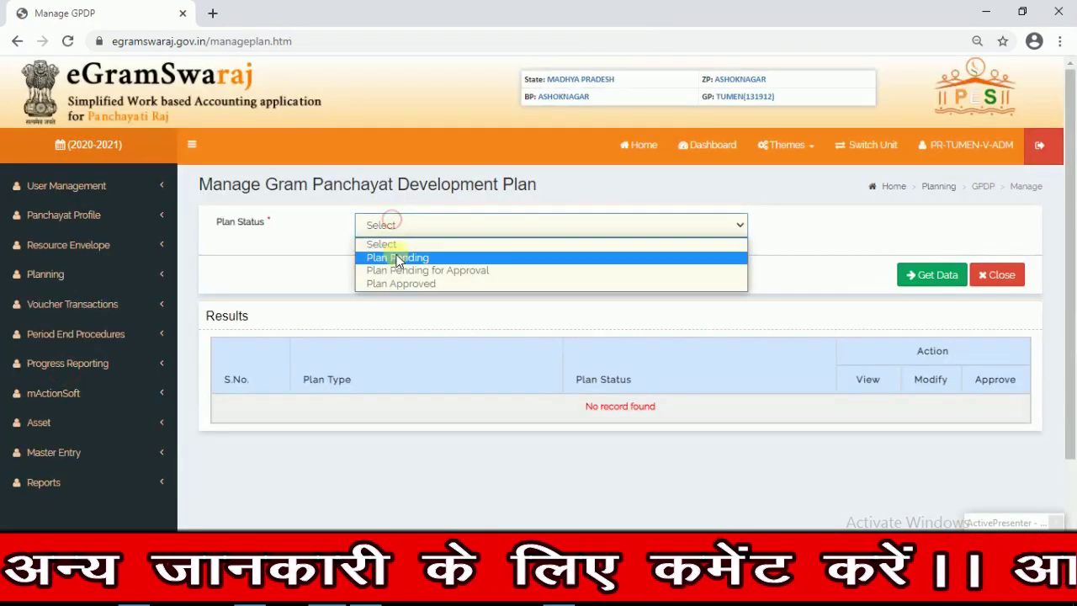
pyautogui.click(396, 257)
pyautogui.click(929, 277)
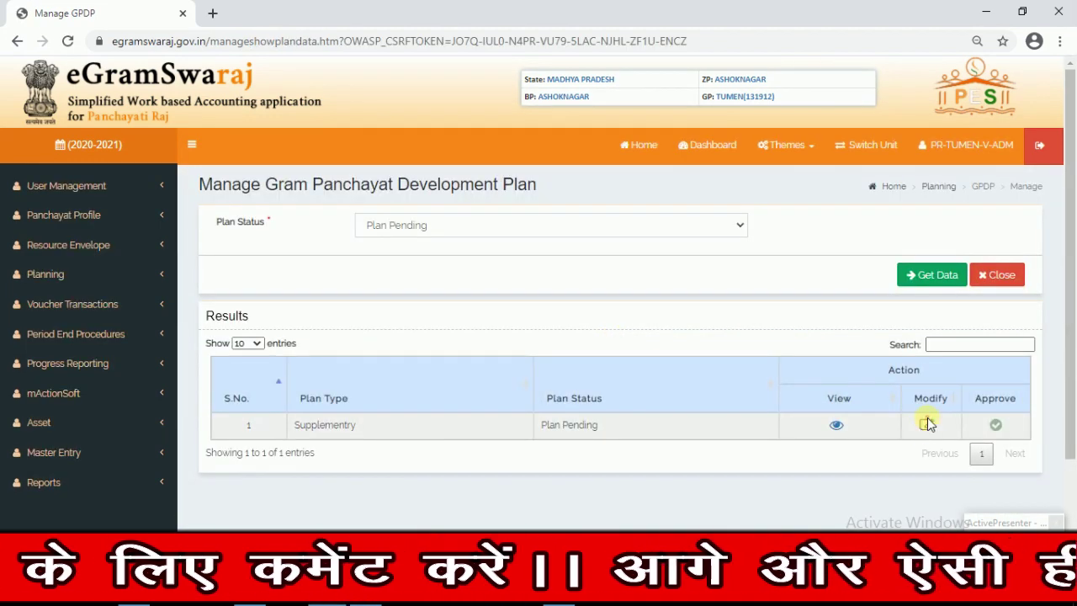
pyautogui.click(926, 425)
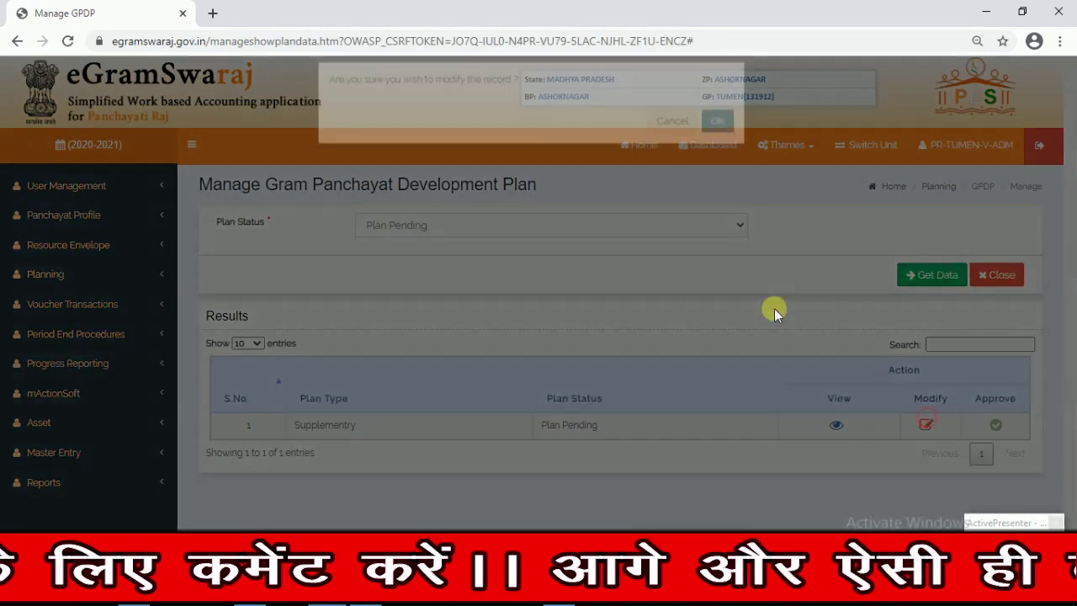
pyautogui.click(715, 135)
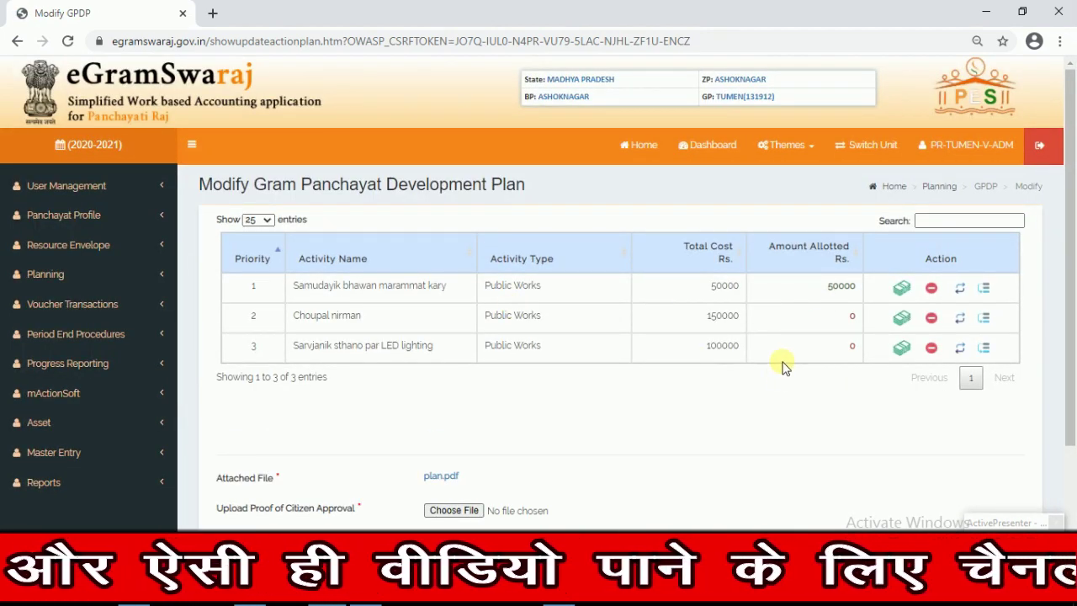
# Step: Include the CC road activity and the SLWM activity in the supplementary plan
pyautogui.scroll(-1, 782, 367)
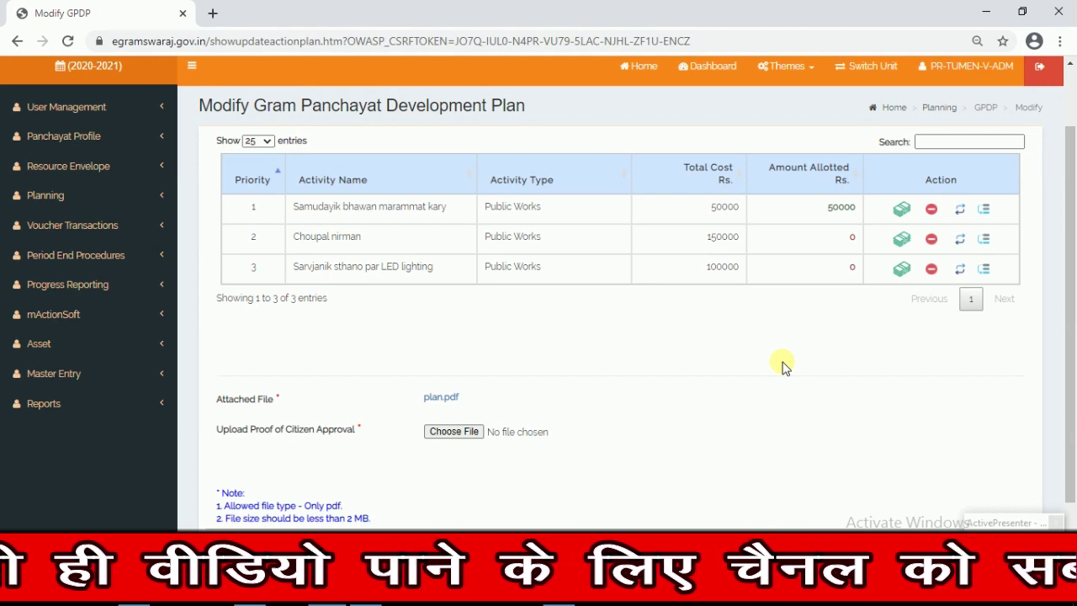
pyautogui.scroll(-1, 782, 367)
pyautogui.click(686, 468)
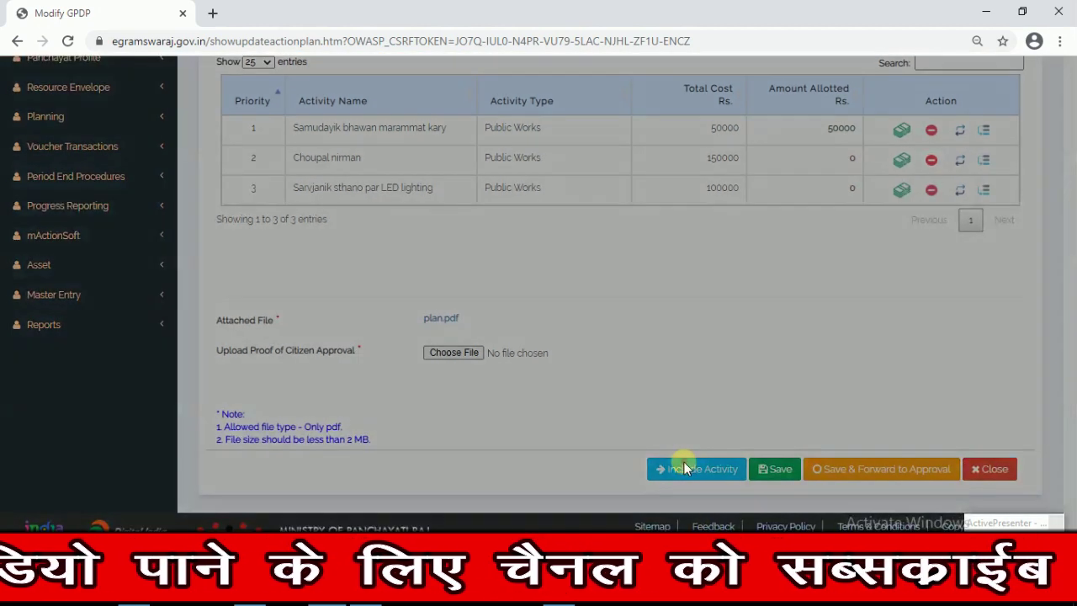
pyautogui.click(812, 157)
pyautogui.click(812, 181)
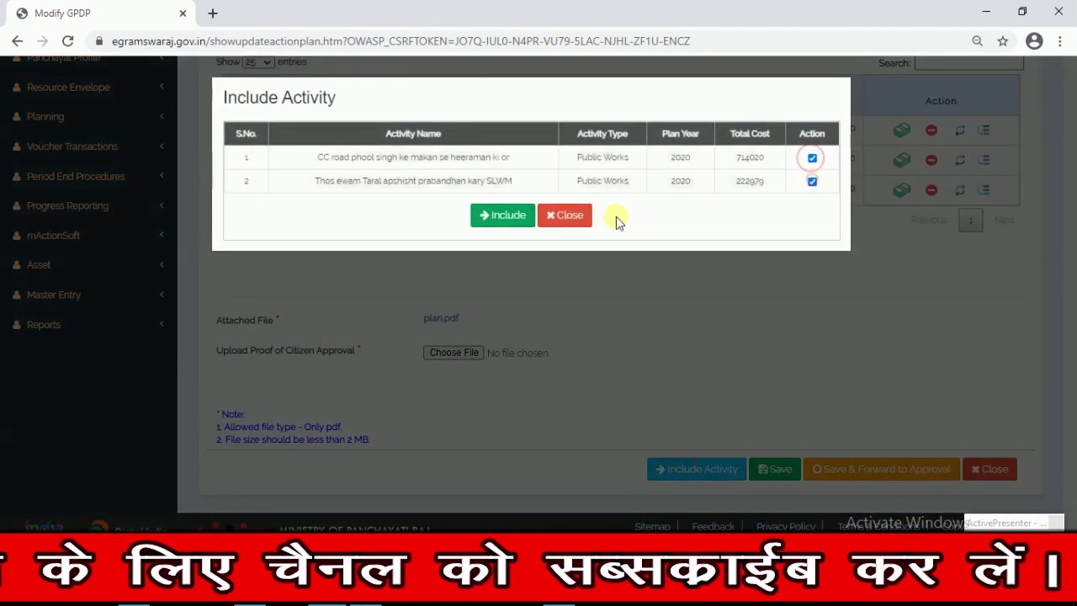
pyautogui.click(498, 215)
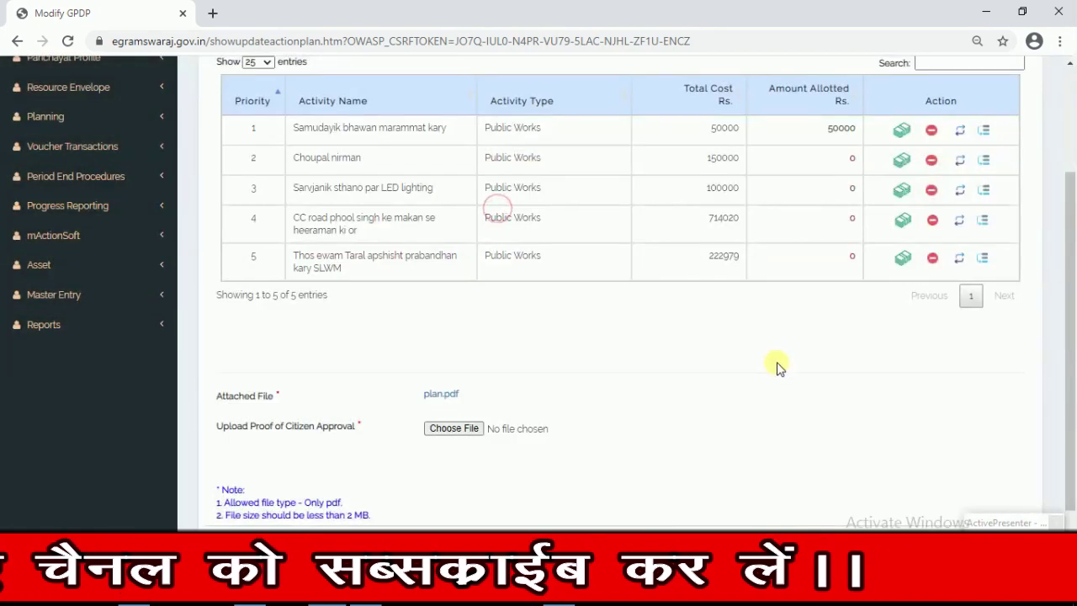
# Step: Allocate 222979 to the SLWM activity from the XV Finance Commission Tied Grant, under the tied General proposed amount
pyautogui.scroll(1, 777, 367)
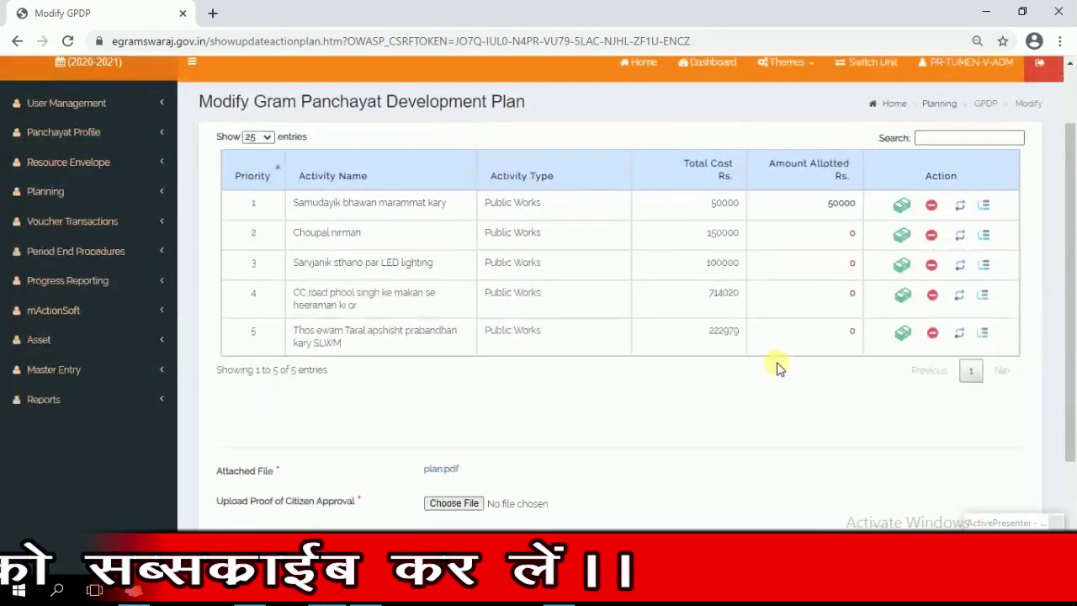
pyautogui.click(902, 337)
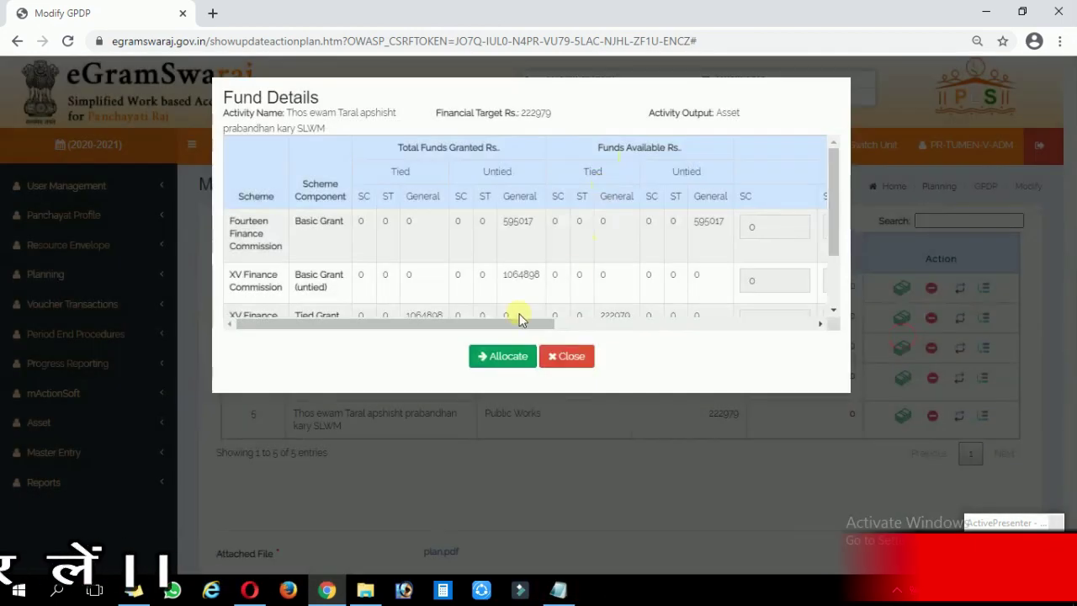
pyautogui.scroll(-2, 484, 241)
pyautogui.moveTo(394, 323); pyautogui.dragTo(683, 329)
pyautogui.click(447, 242)
pyautogui.write('2')
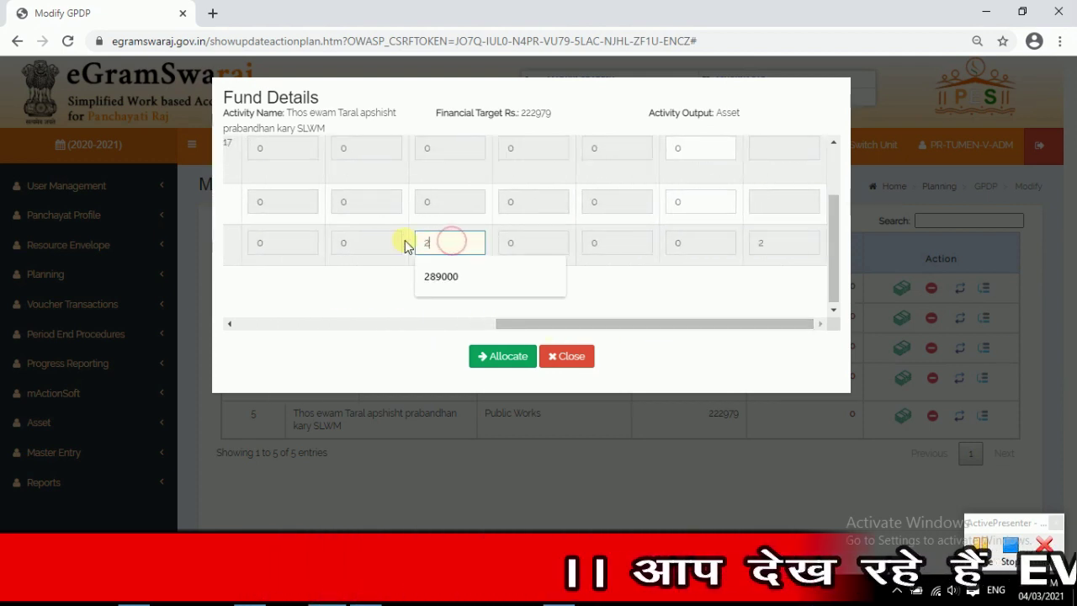
pyautogui.write('22979')
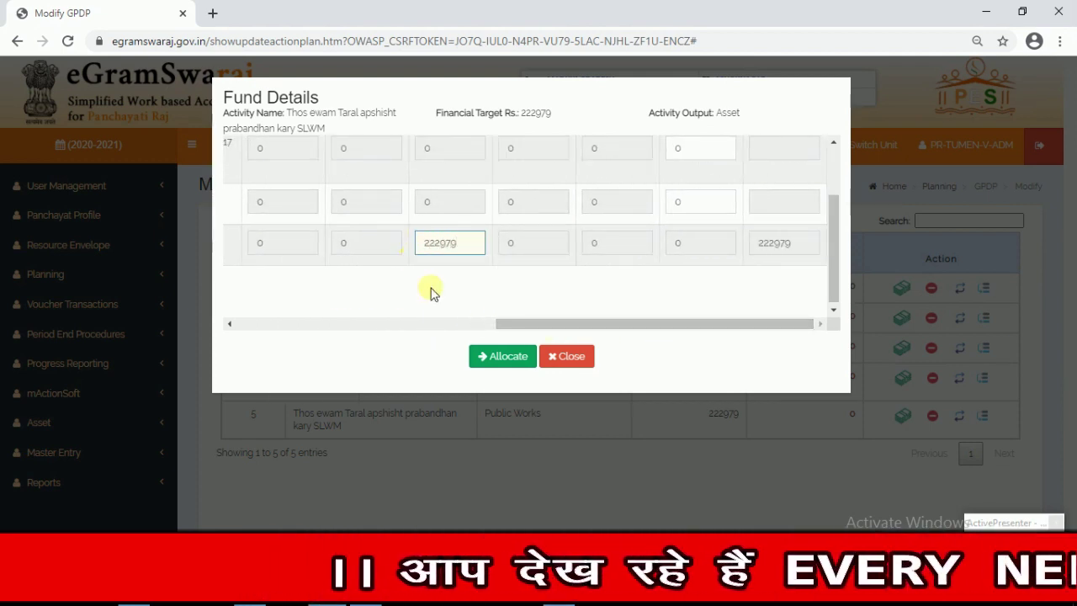
pyautogui.click(502, 356)
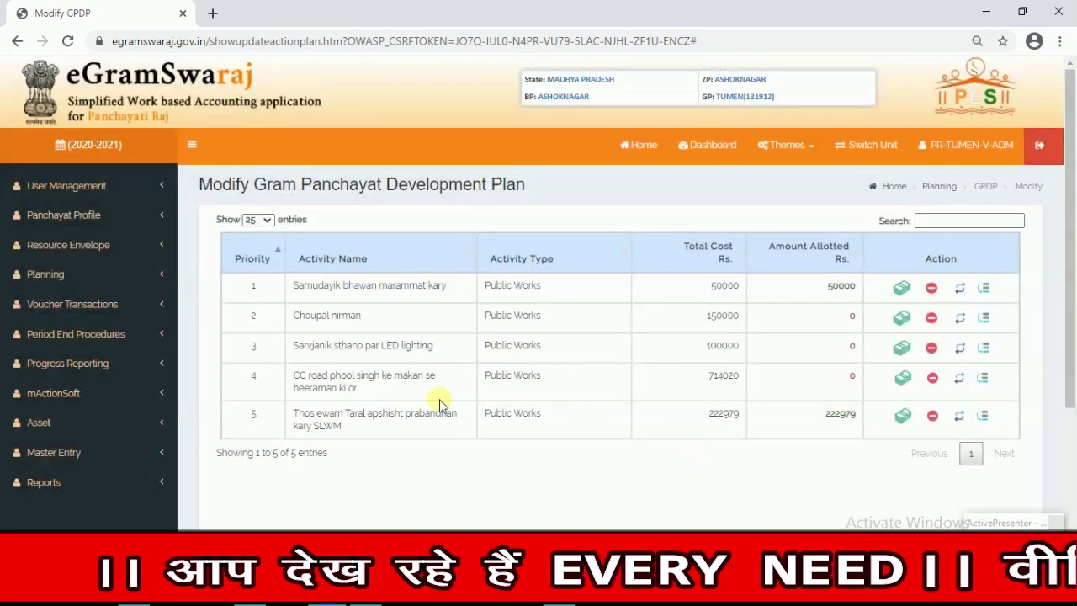
# Step: Allocate 714020 to the CC road activity from the Fourteen Finance Commission Basic Grant, under the untied General proposed amount
pyautogui.click(902, 377)
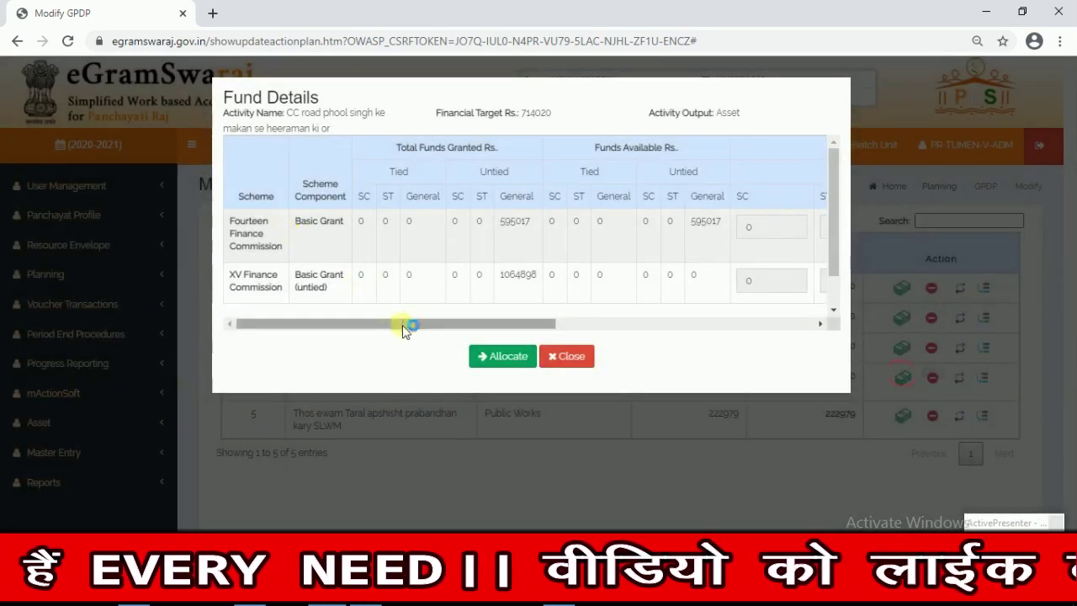
pyautogui.moveTo(402, 325); pyautogui.dragTo(690, 316)
pyautogui.click(704, 225)
pyautogui.write('71')
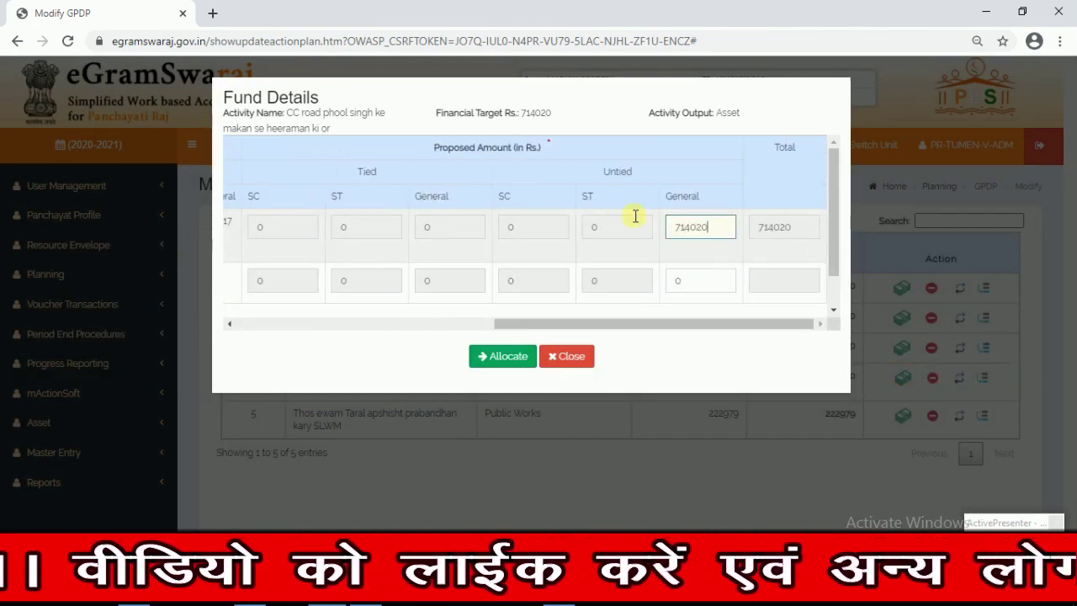
pyautogui.write('4020')
pyautogui.click(513, 356)
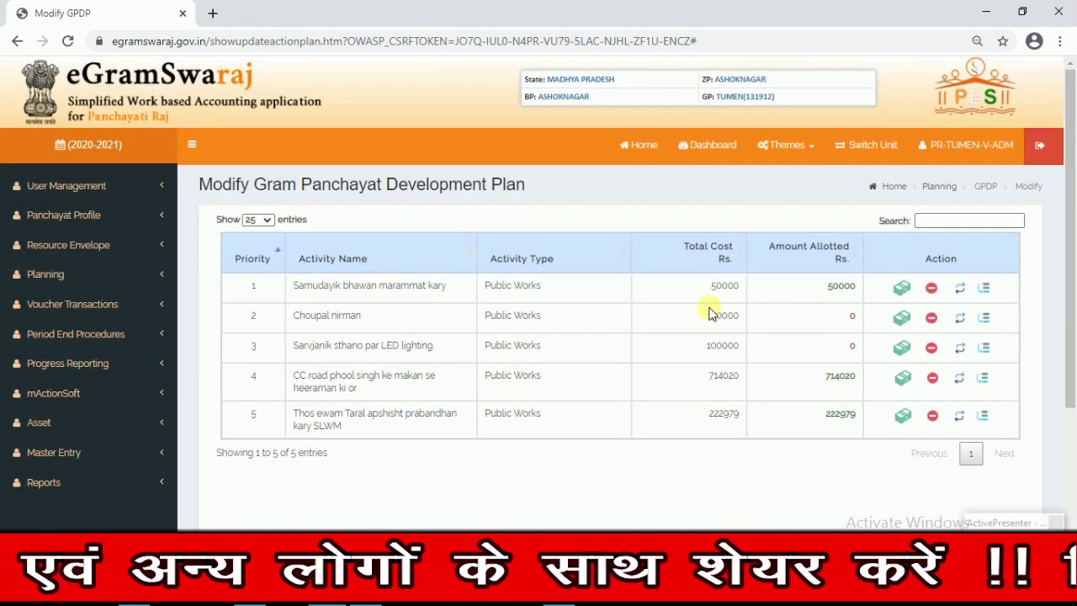
# Step: Remove the "Samudayik bhawan marammat kary" activity from the plan
pyautogui.click(932, 289)
pyautogui.click(604, 128)
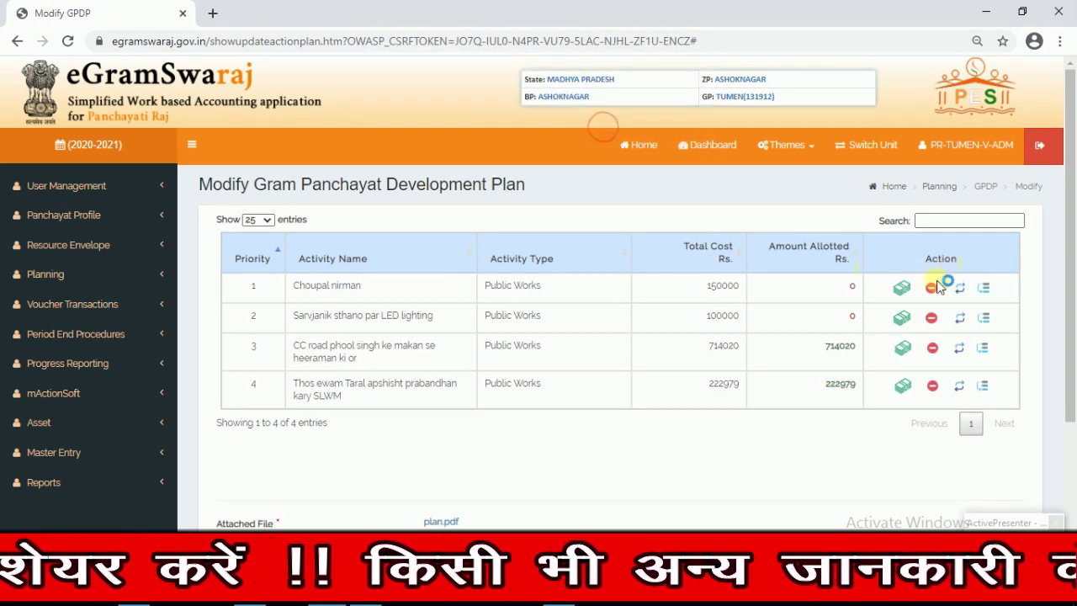
# Step: Exclude the "Choupal nirman" and "Sarvjanik sthano par LED lighting" activities from the plan
pyautogui.click(940, 287)
pyautogui.click(621, 128)
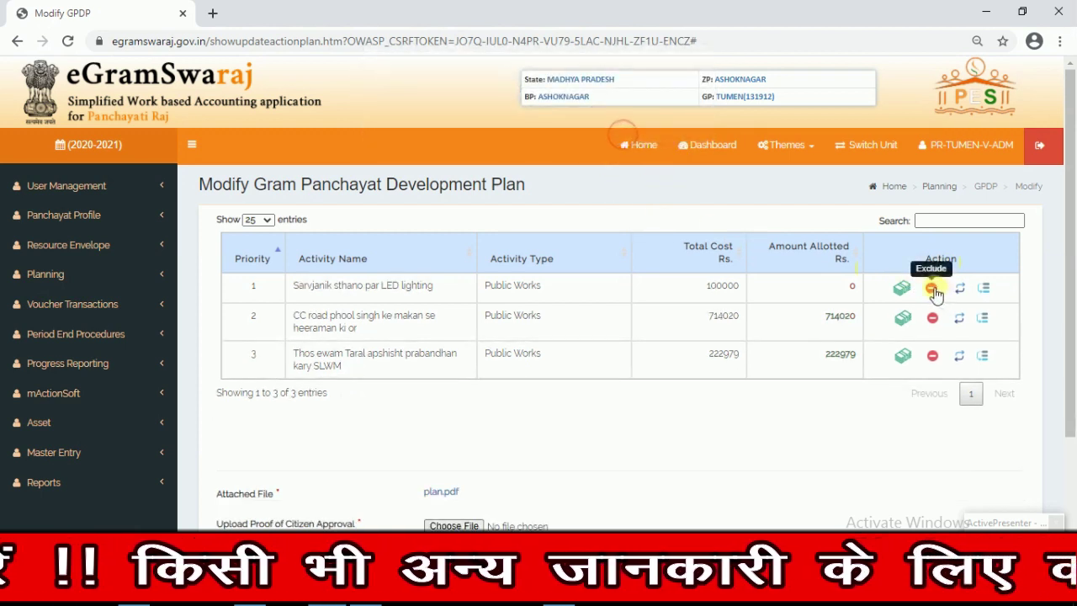
pyautogui.click(934, 290)
pyautogui.click(619, 130)
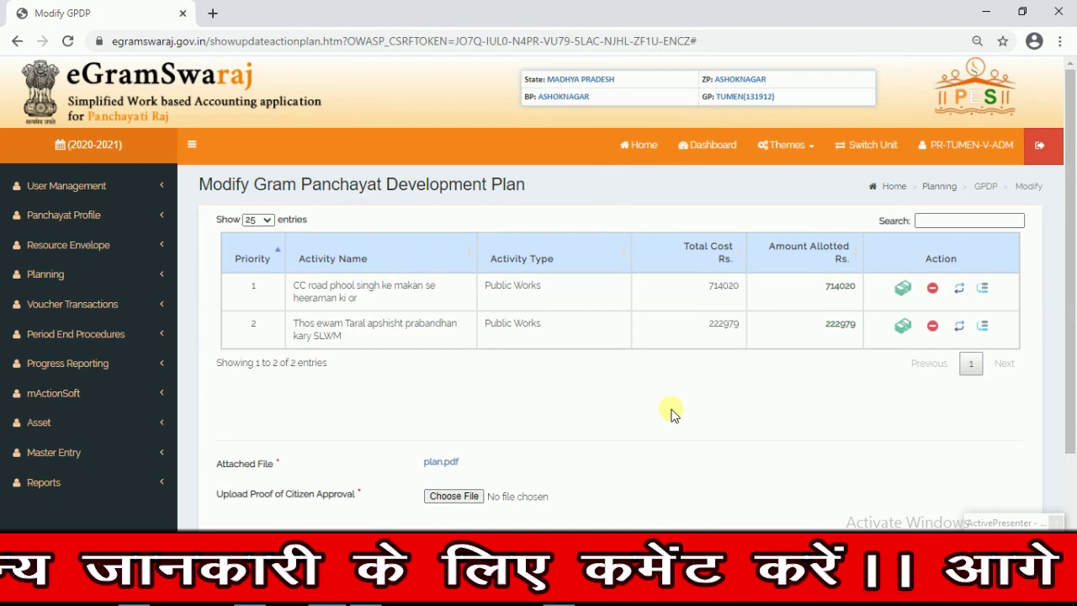
# Step: Save the modified plan without forwarding it and dismiss the confirmation
pyautogui.scroll(-3, 671, 412)
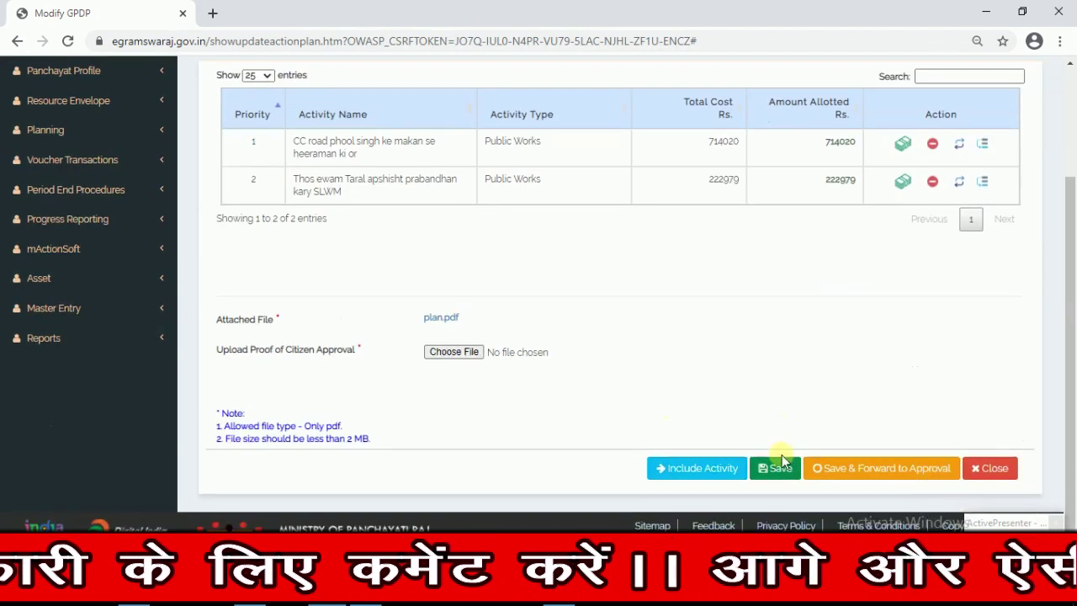
pyautogui.click(779, 469)
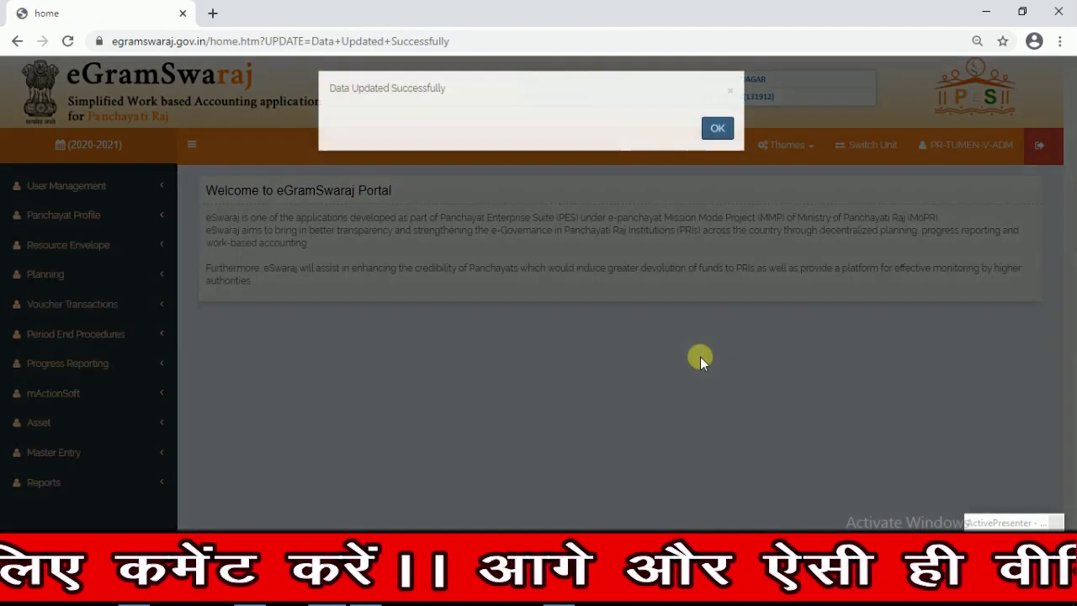
pyautogui.click(717, 135)
# Step: List the action plans with status Plan Pending and open the supplementary plan for modification
pyautogui.click(46, 277)
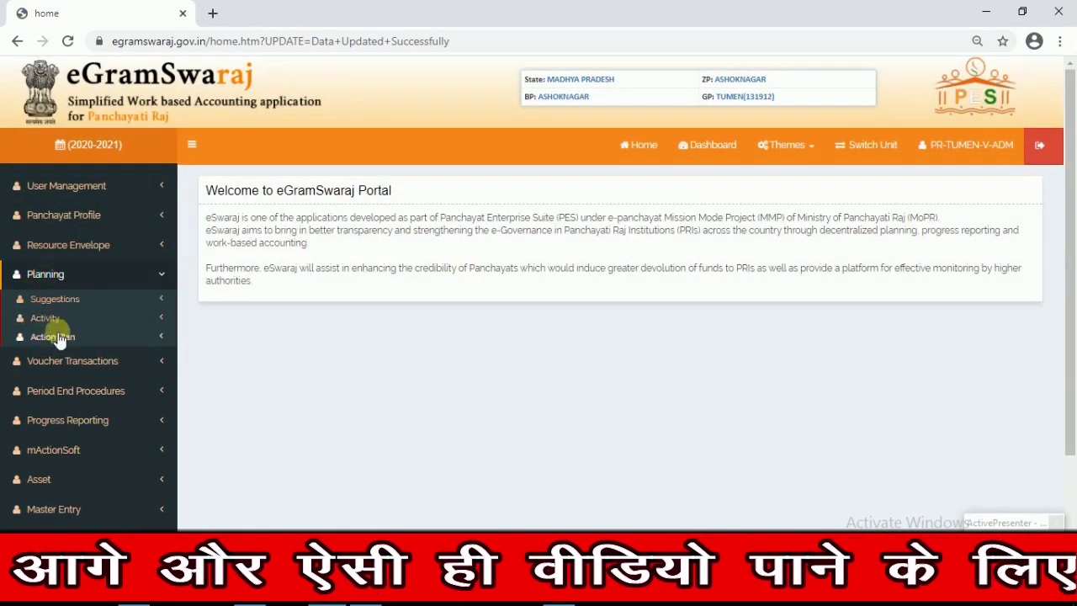
pyautogui.click(54, 338)
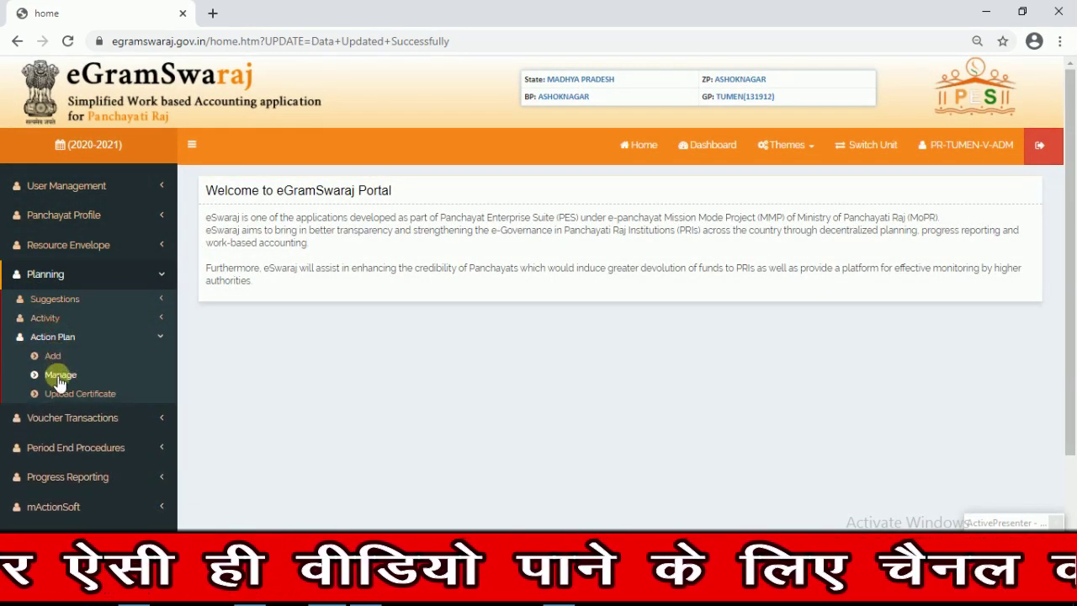
pyautogui.click(59, 375)
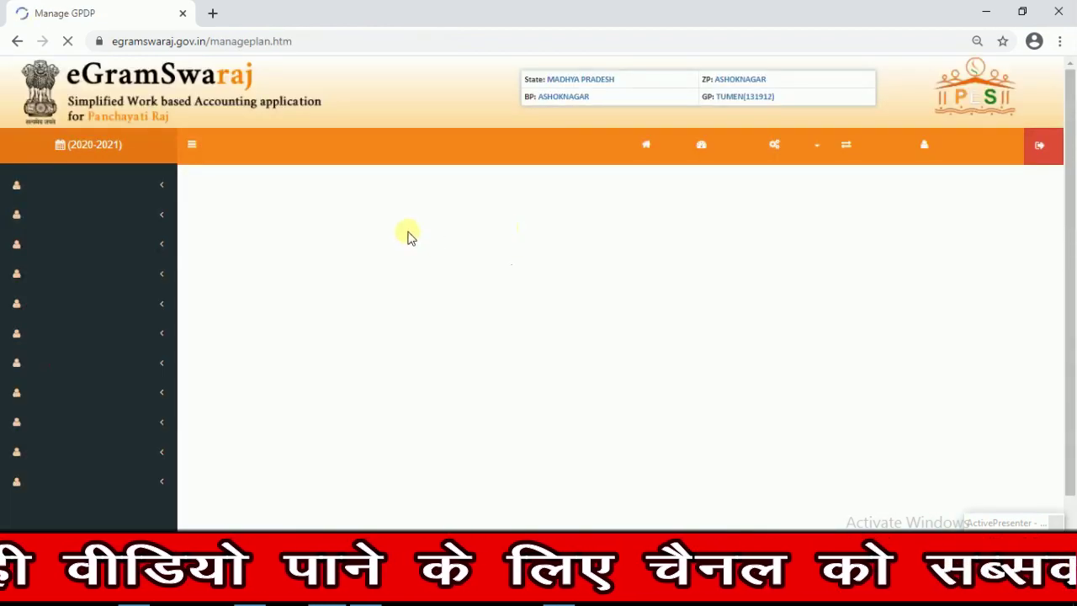
pyautogui.click(409, 233)
pyautogui.click(401, 256)
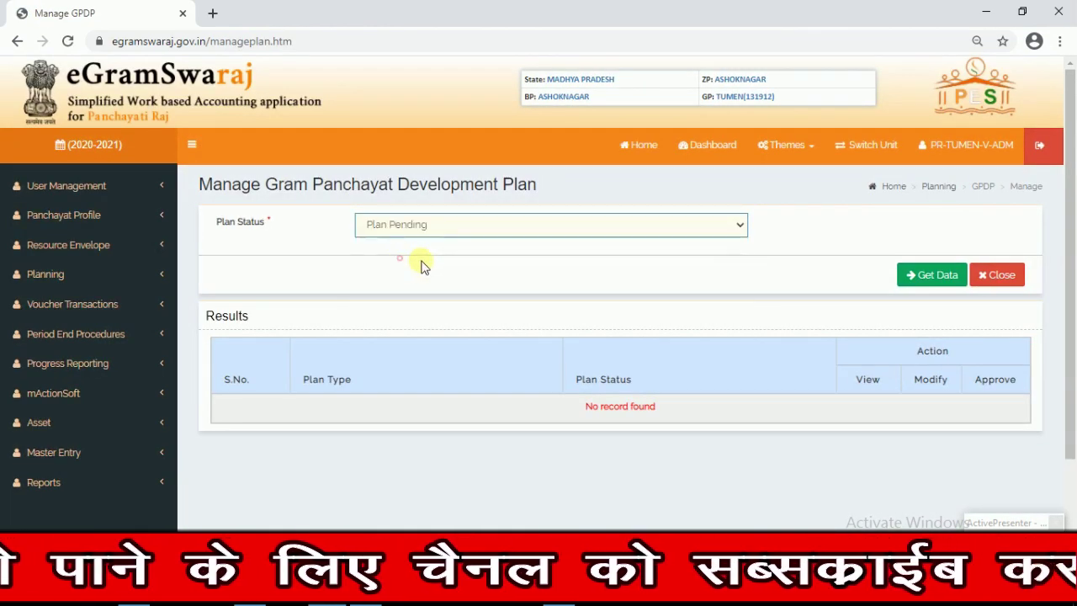
pyautogui.click(933, 276)
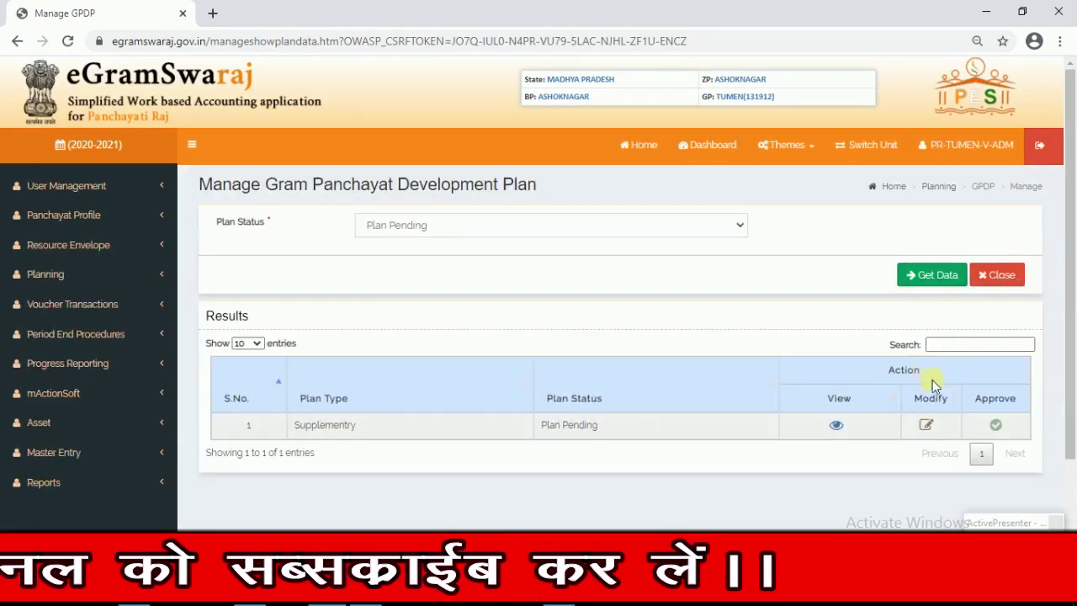
pyautogui.click(927, 427)
pyautogui.click(717, 136)
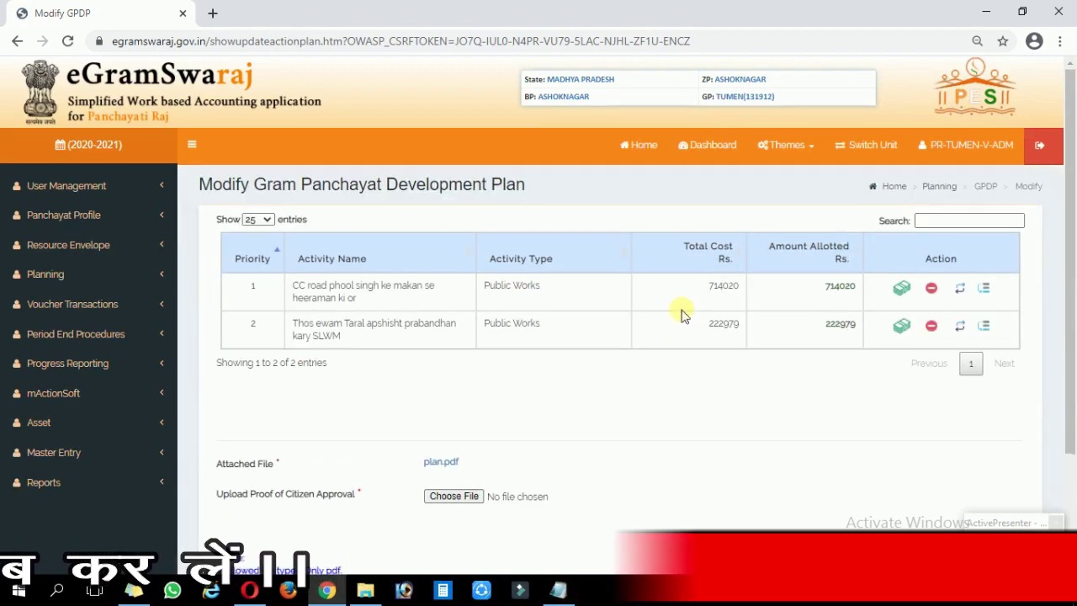
# Step: Review the two remaining activities, then save the supplementary plan and forward it for approval
pyautogui.scroll(-2, 739, 370)
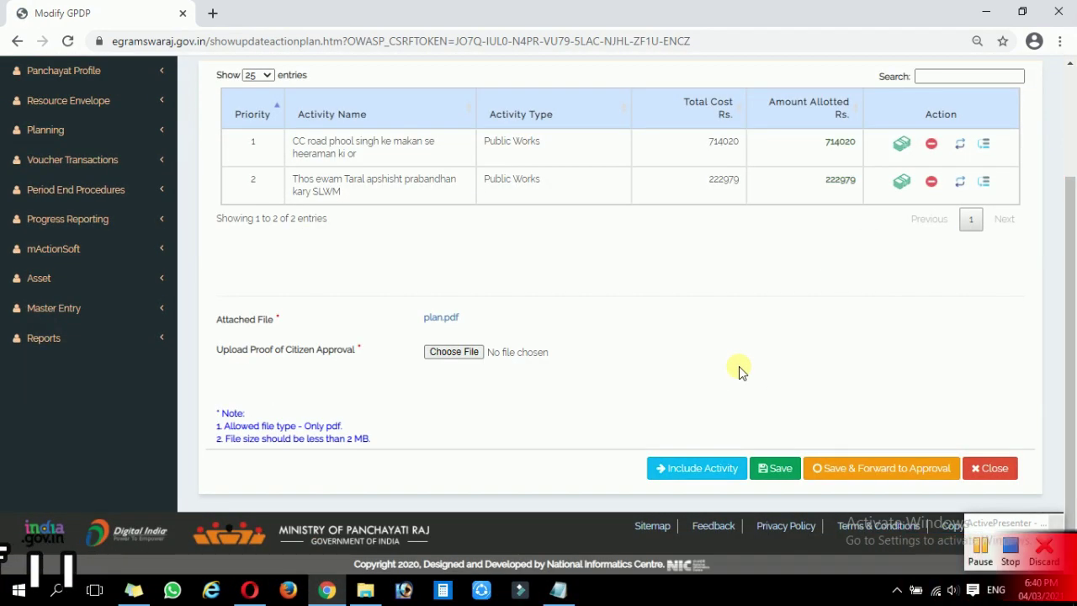
pyautogui.scroll(2, 739, 370)
pyautogui.scroll(-2, 739, 370)
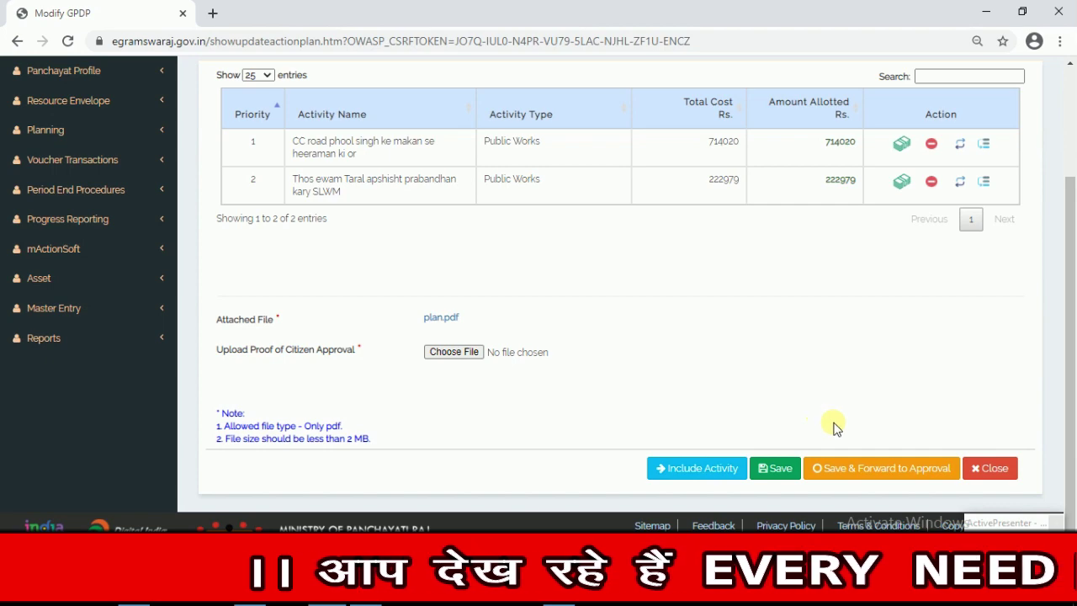
pyautogui.click(867, 472)
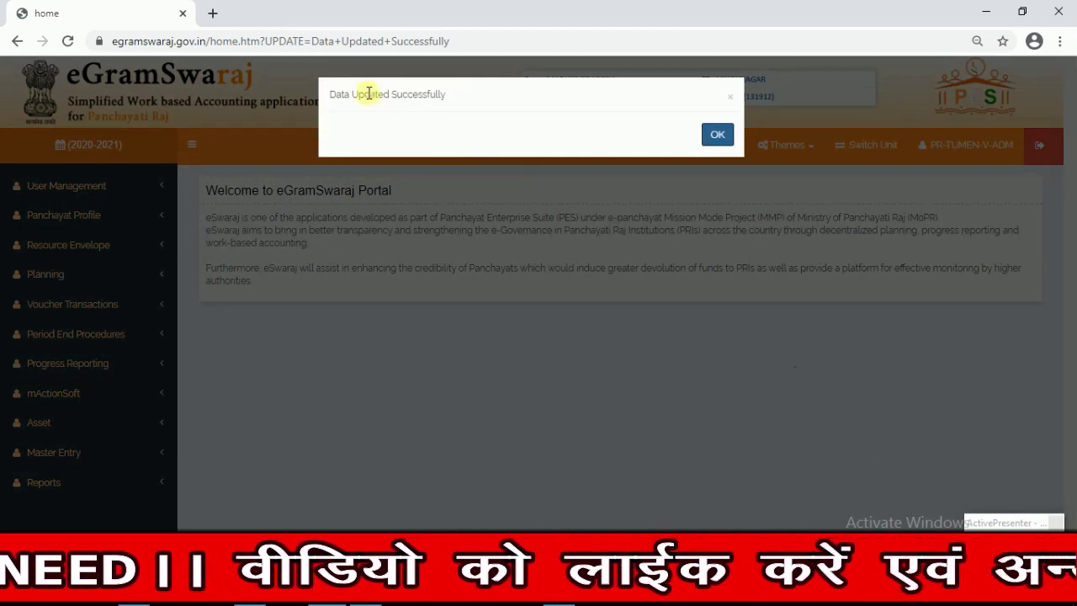
pyautogui.click(717, 135)
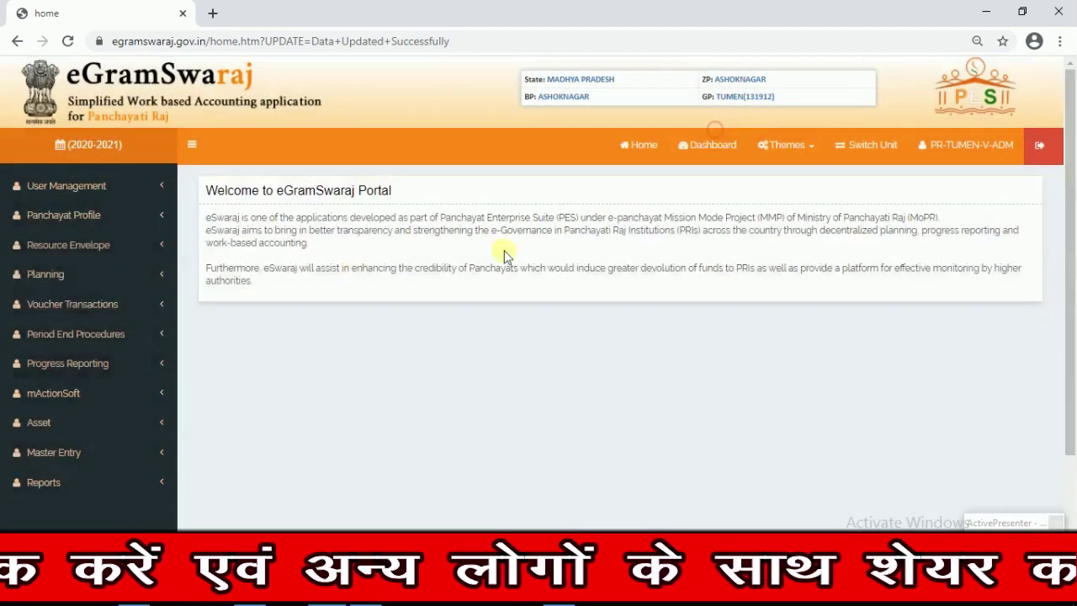
# Step: List the action plans with status Plan Pending for Approval and open the supplementary plan for final approval
pyautogui.click(66, 272)
pyautogui.click(56, 336)
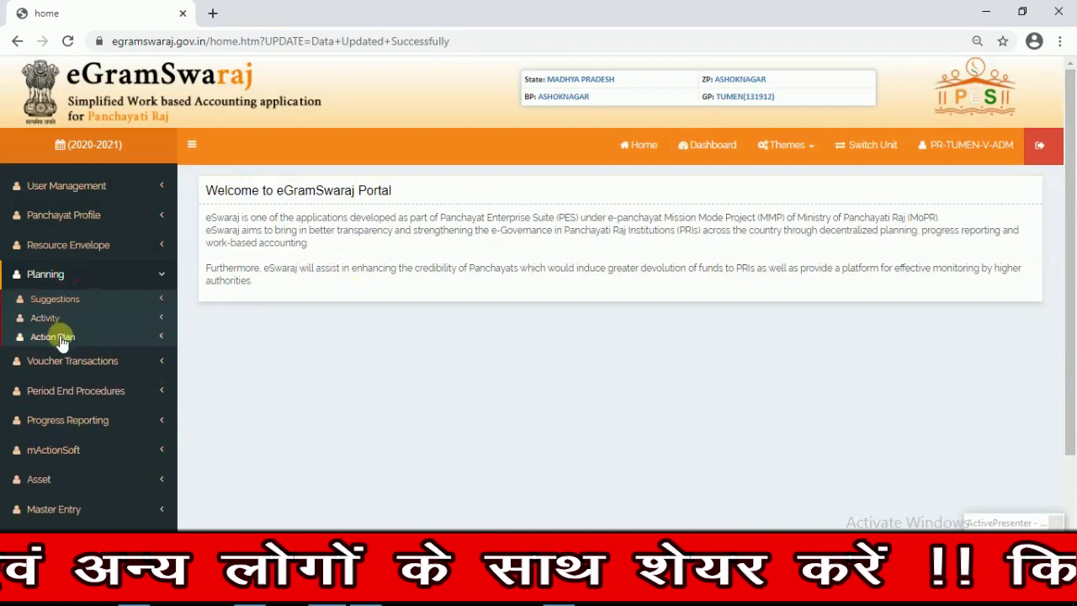
pyautogui.click(60, 375)
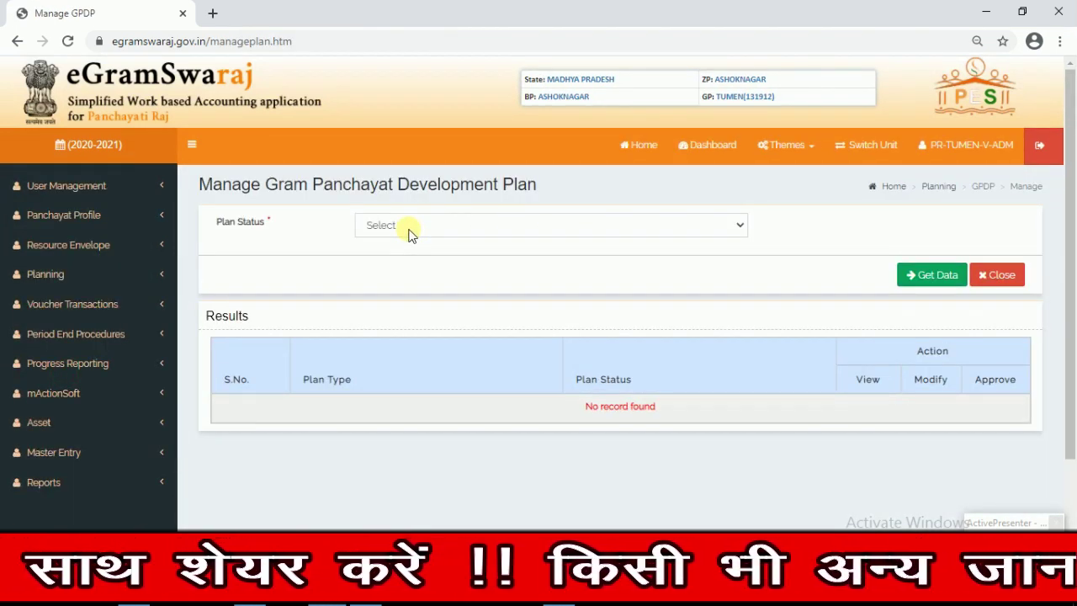
pyautogui.click(410, 234)
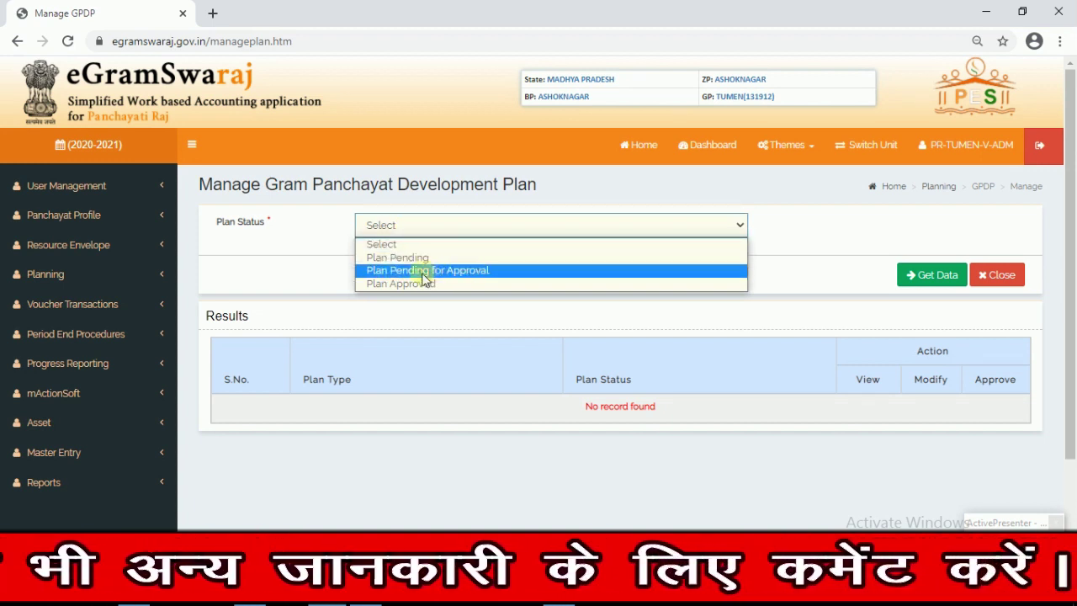
pyautogui.click(451, 270)
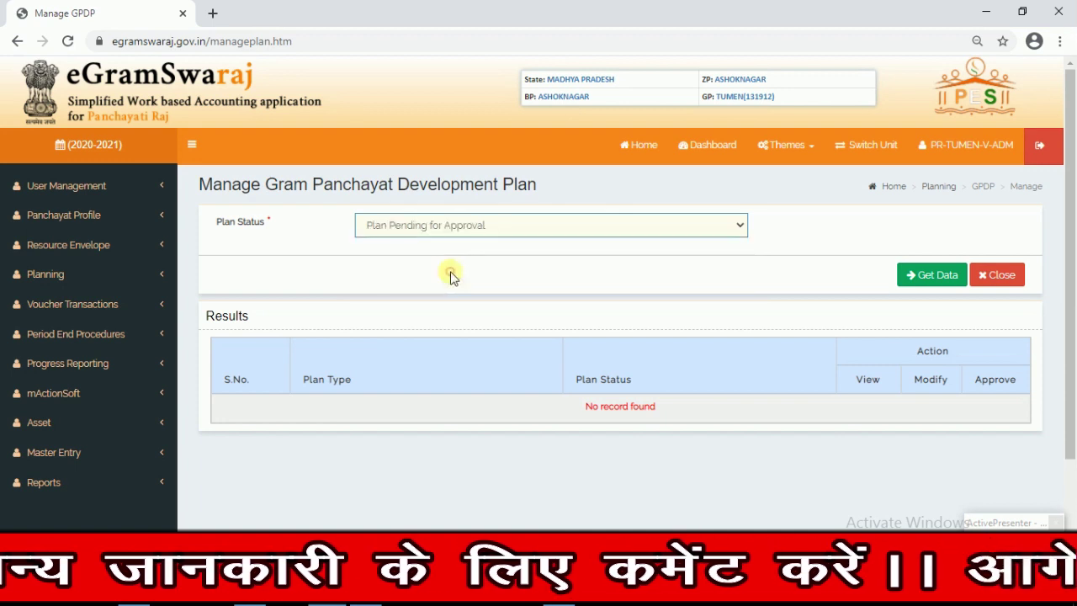
pyautogui.click(928, 274)
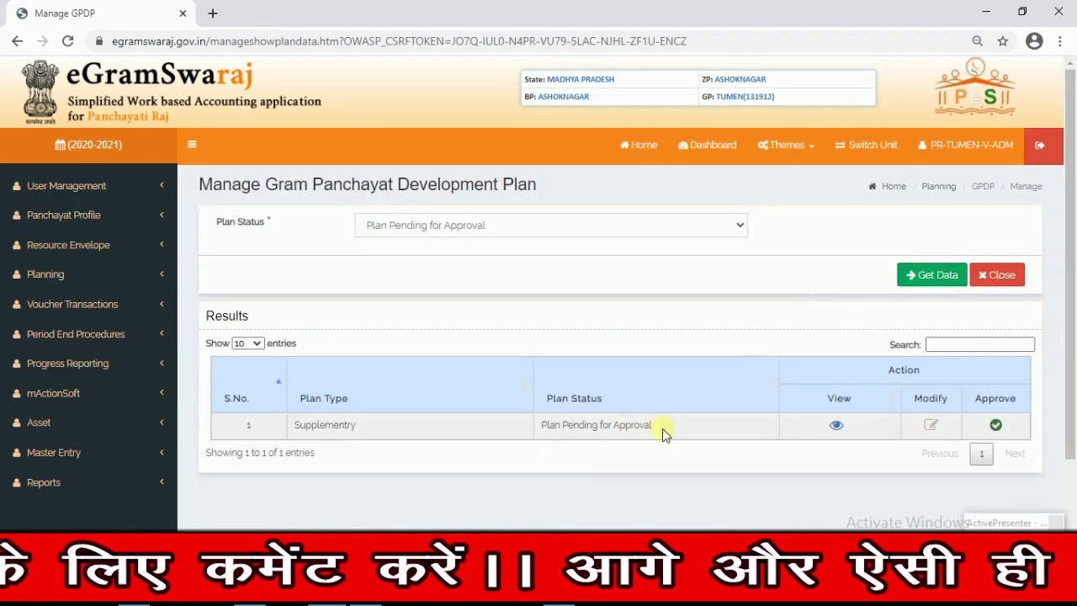
pyautogui.click(995, 425)
pyautogui.click(720, 138)
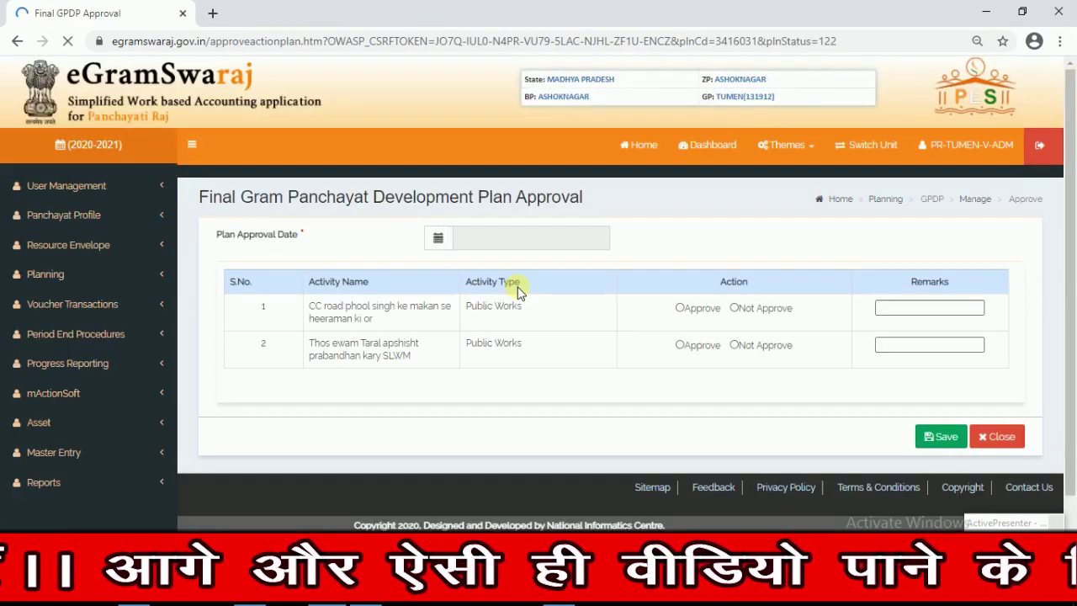
# Step: Set the plan approval date to 04-03-2021, approve both the CC road and SLWM activities, and save the approval
pyautogui.click(463, 237)
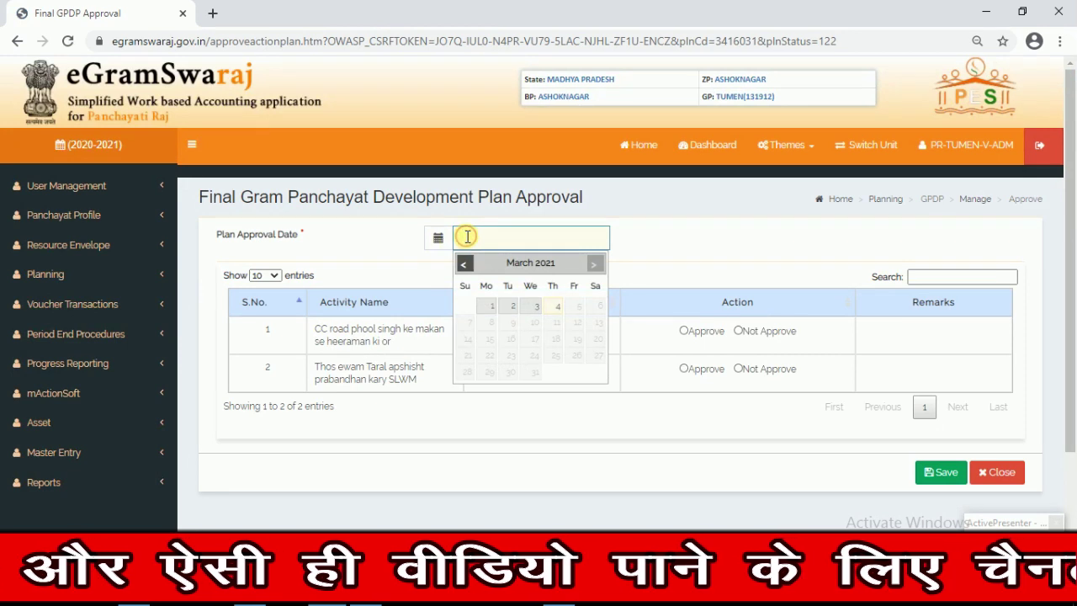
pyautogui.click(557, 306)
pyautogui.click(683, 331)
pyautogui.click(684, 369)
pyautogui.scroll(-2, 680, 392)
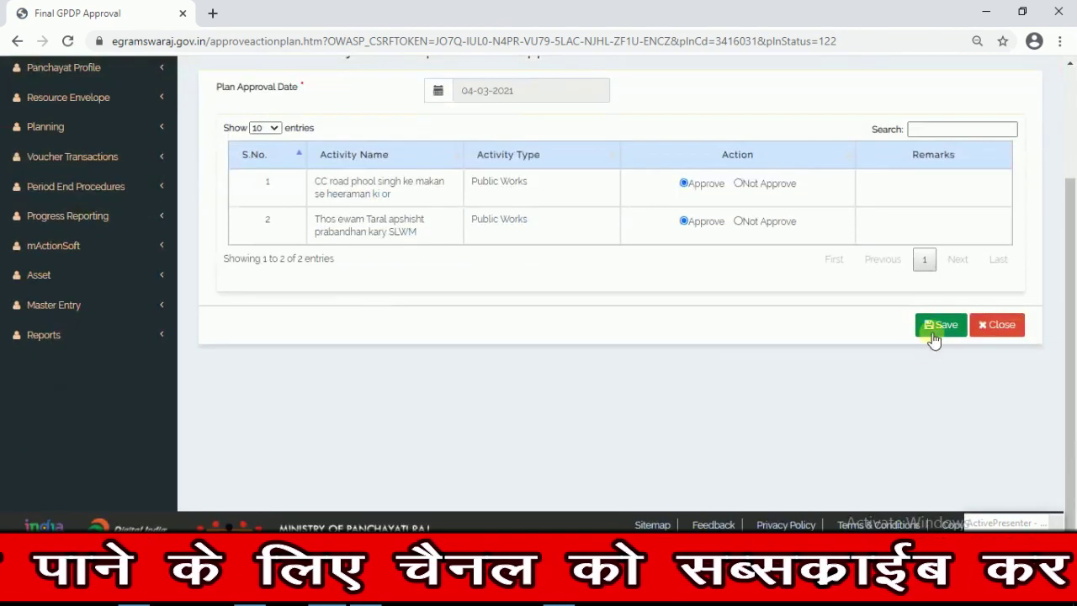
pyautogui.click(936, 326)
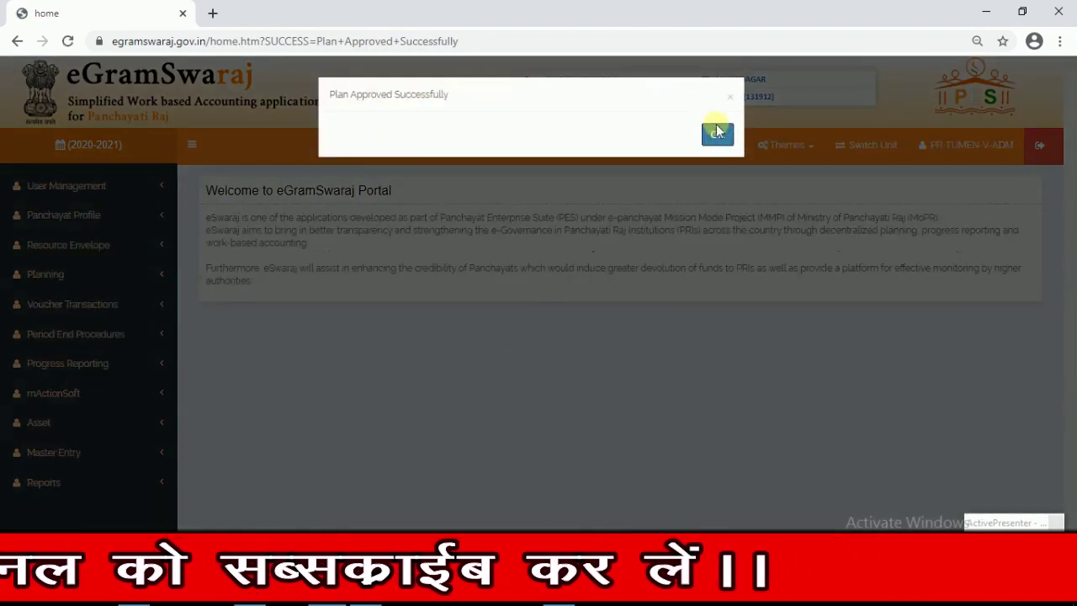
pyautogui.click(719, 135)
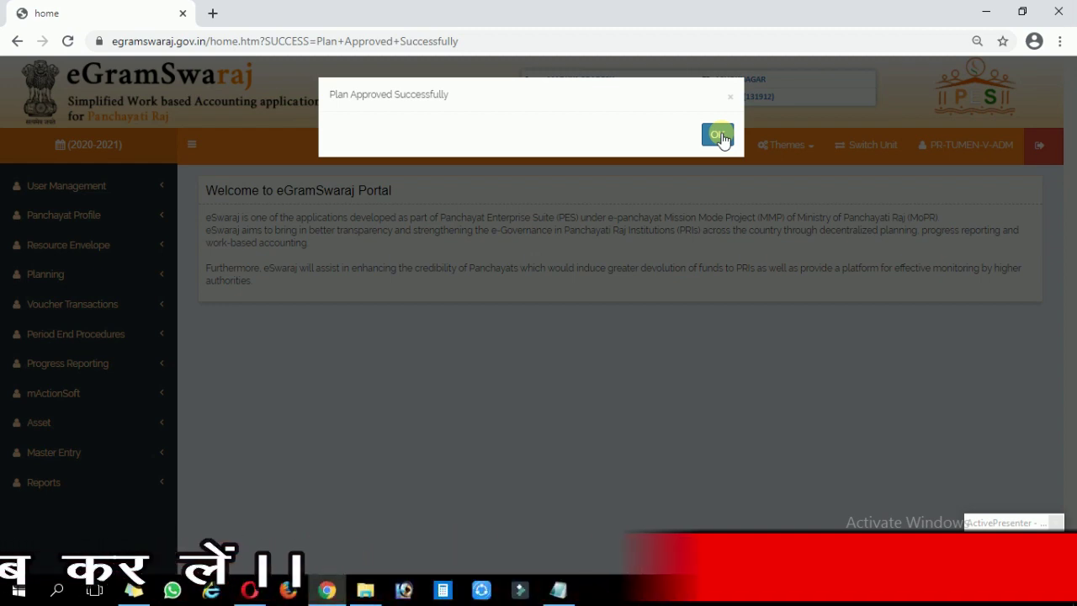
pyautogui.click(720, 135)
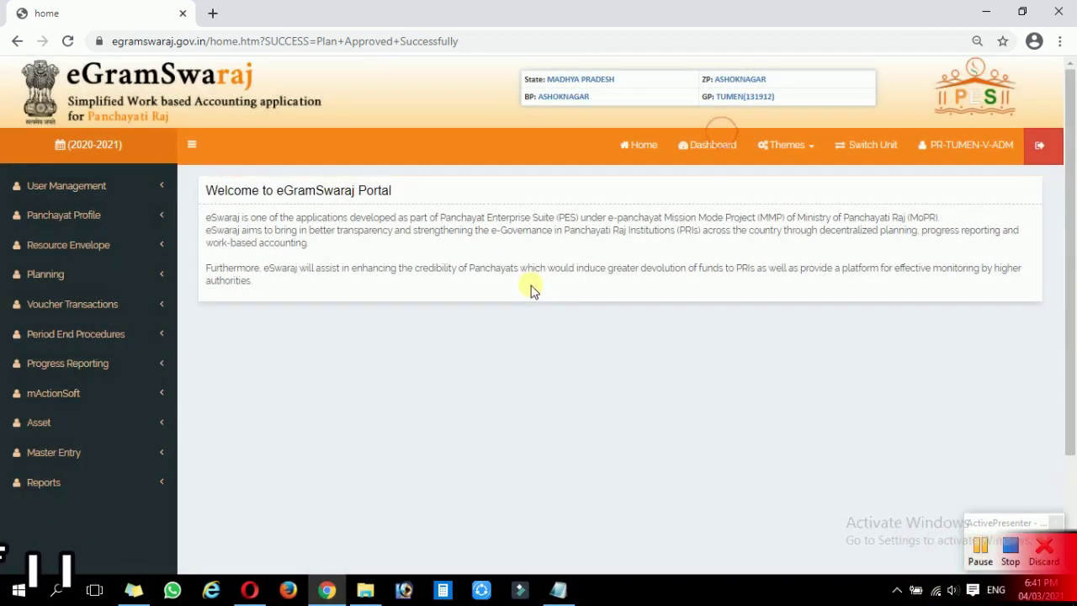